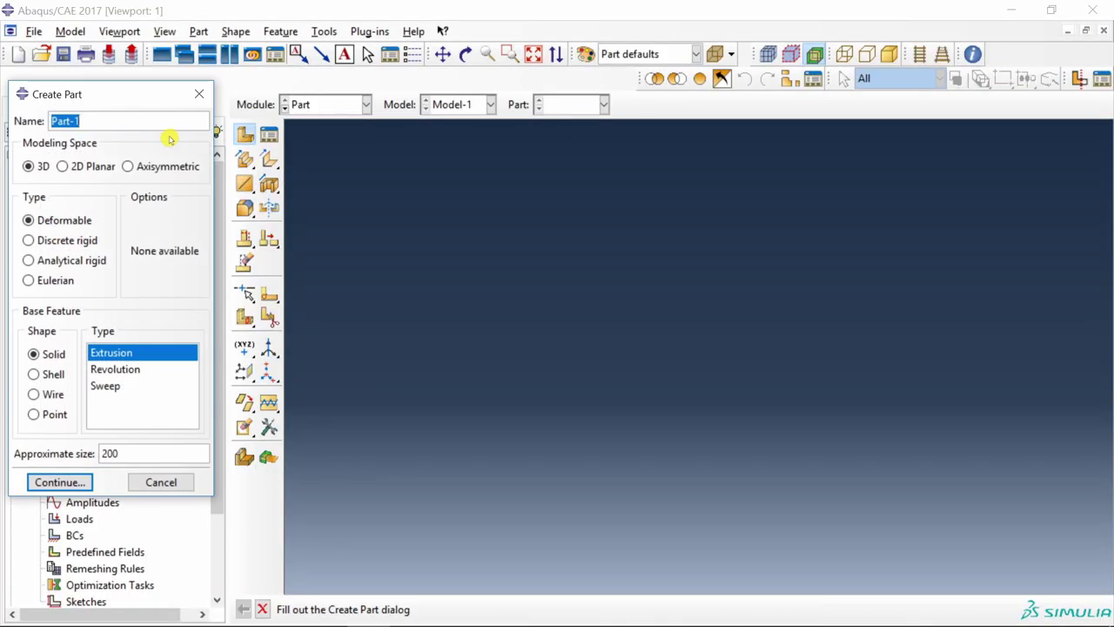
Create part PressureVessel as an axisymmetric deformable shell and open its sketch grid
type("PressureV")
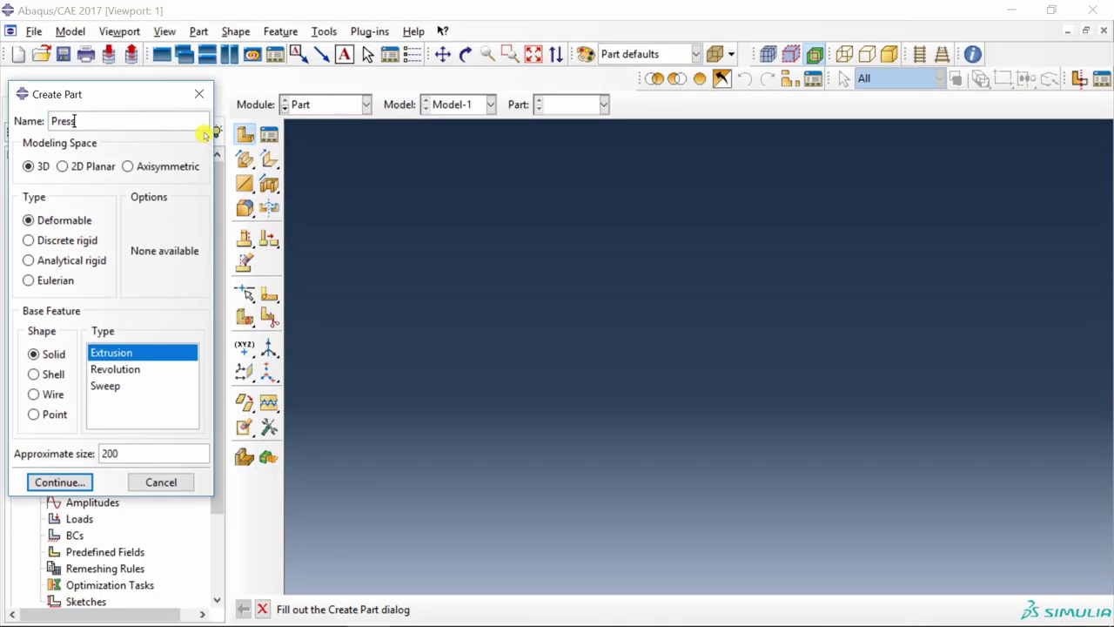
type("essel")
left_click(129, 167)
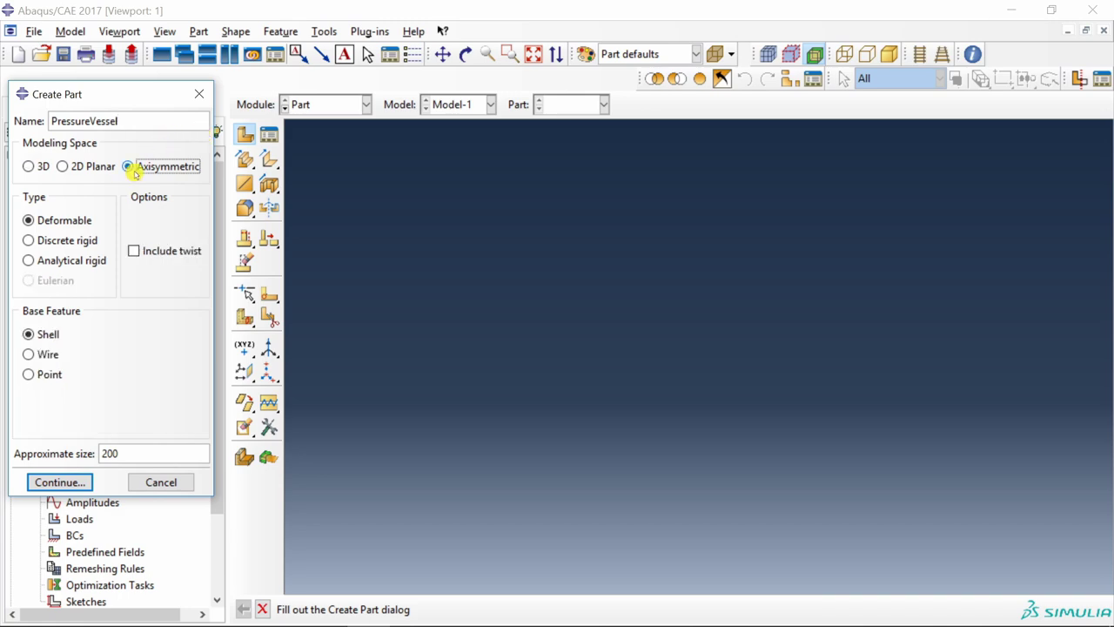
left_click(60, 481)
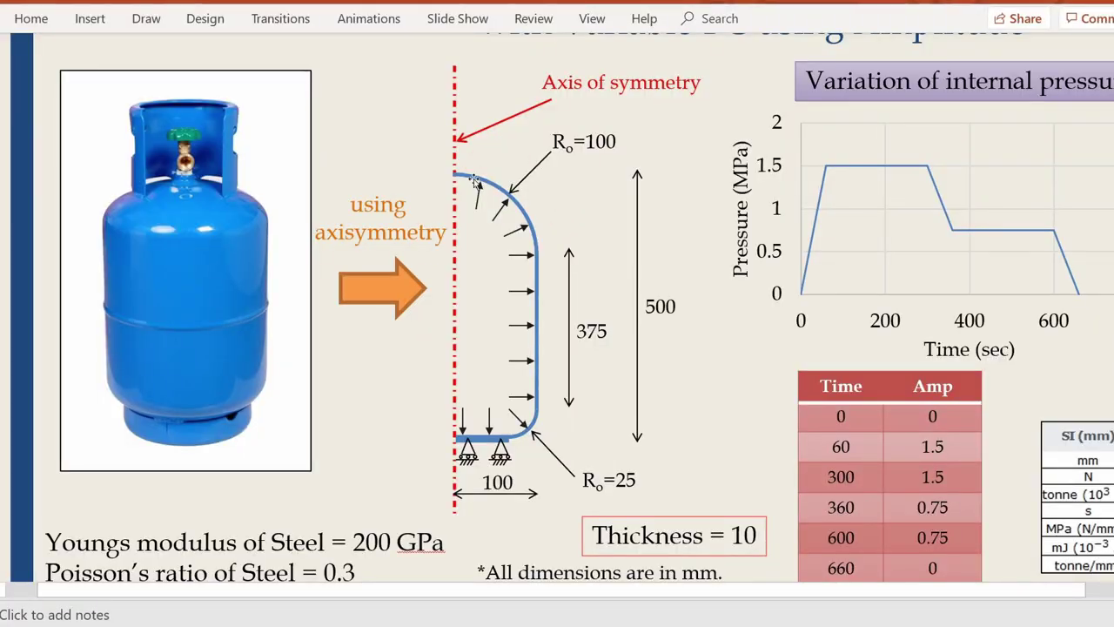
key("alt+Tab")
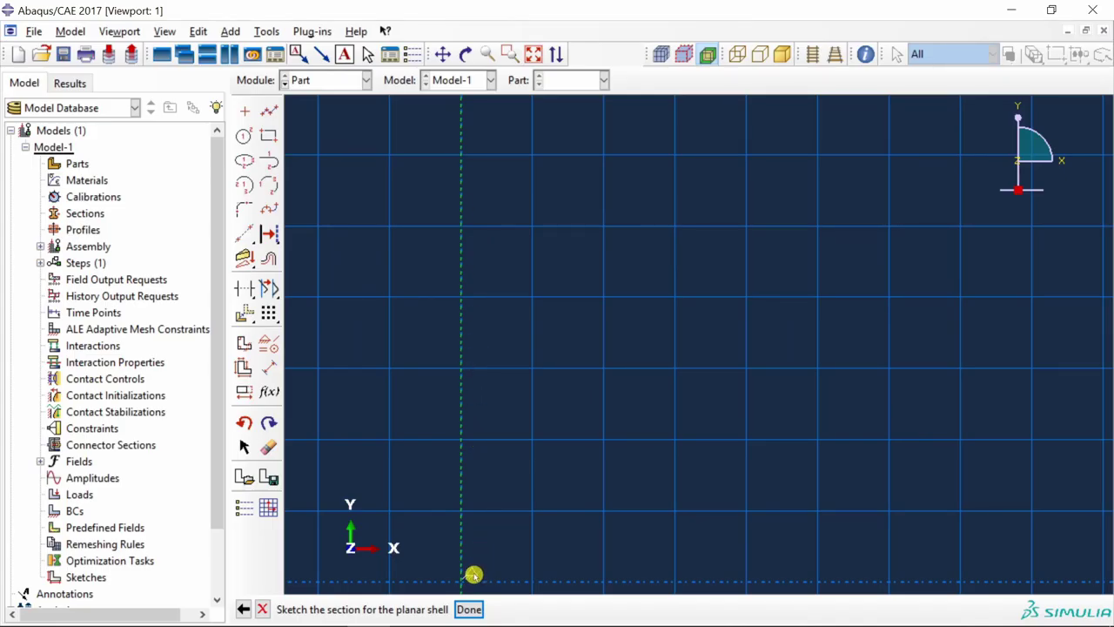
Place isolated points at (0,0), (0,5), (75,0) and (75,10)
scroll(517, 295, "up", 2)
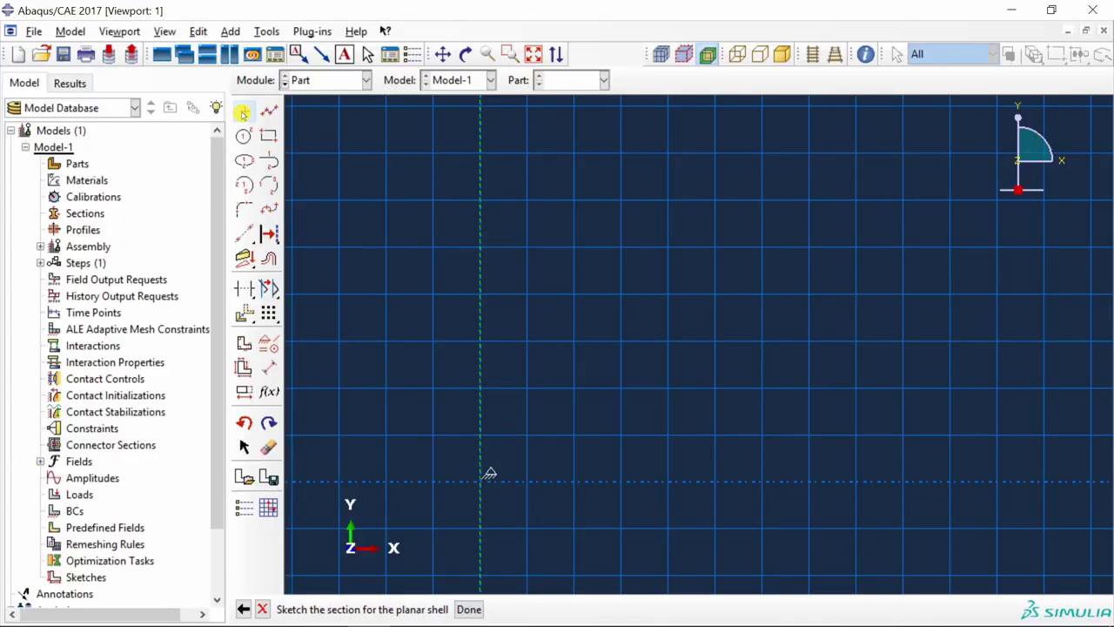
left_click(243, 113)
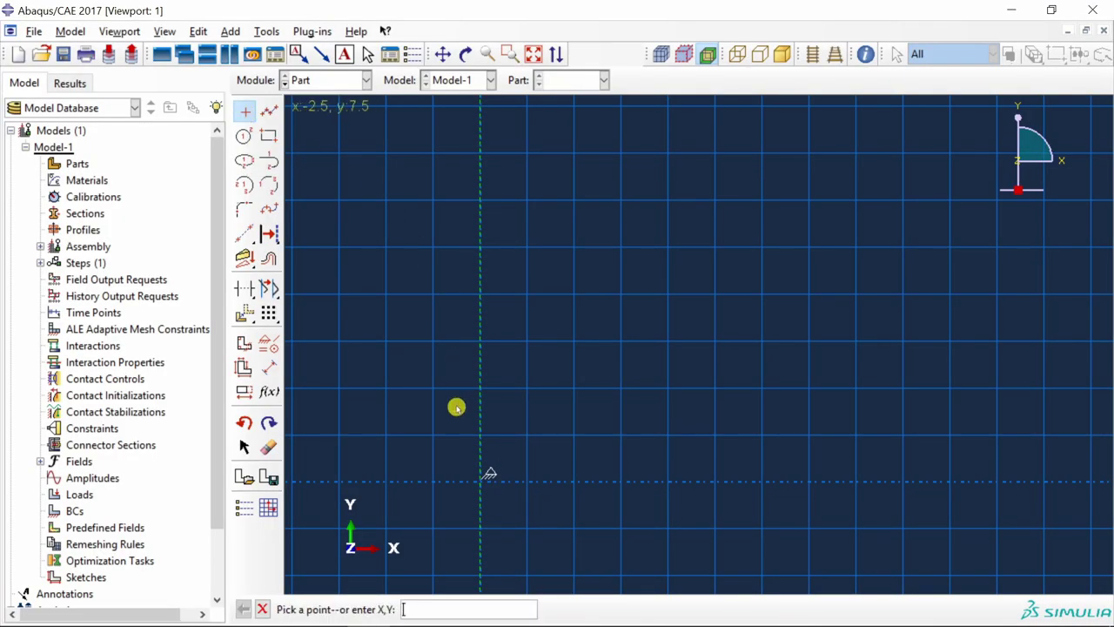
type("0,0")
key("Return")
type("0,5")
key("Return")
type("75,0")
key("Return")
type("75,10")
key("Return")
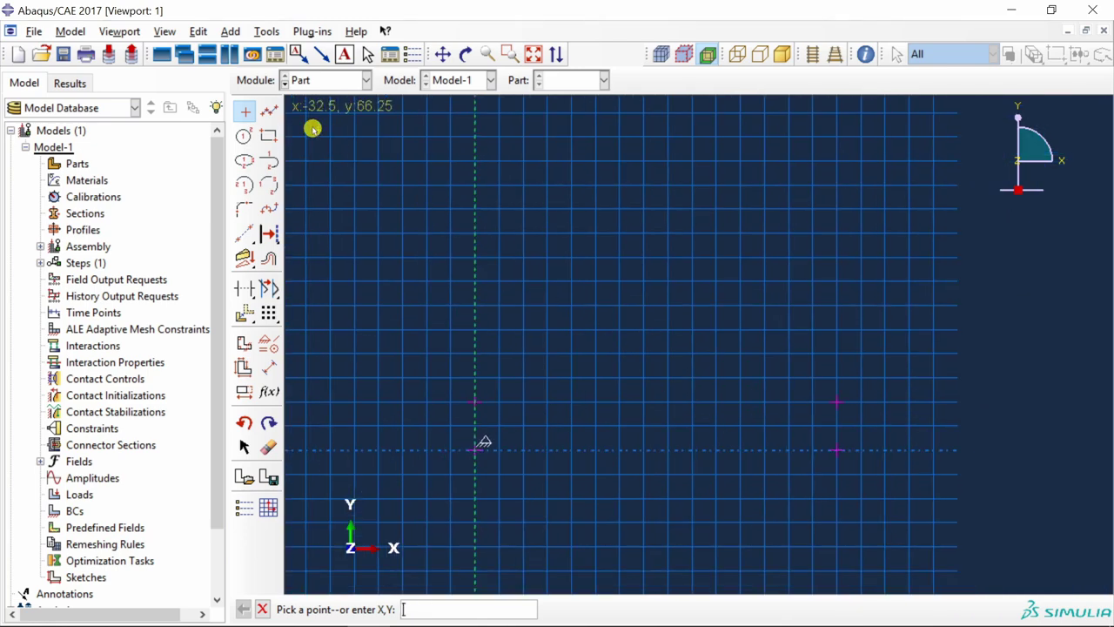
Draw the base as two horizontal lines joined by a short vertical edge on the axis
left_click(269, 111)
left_click(833, 405)
left_click(476, 401)
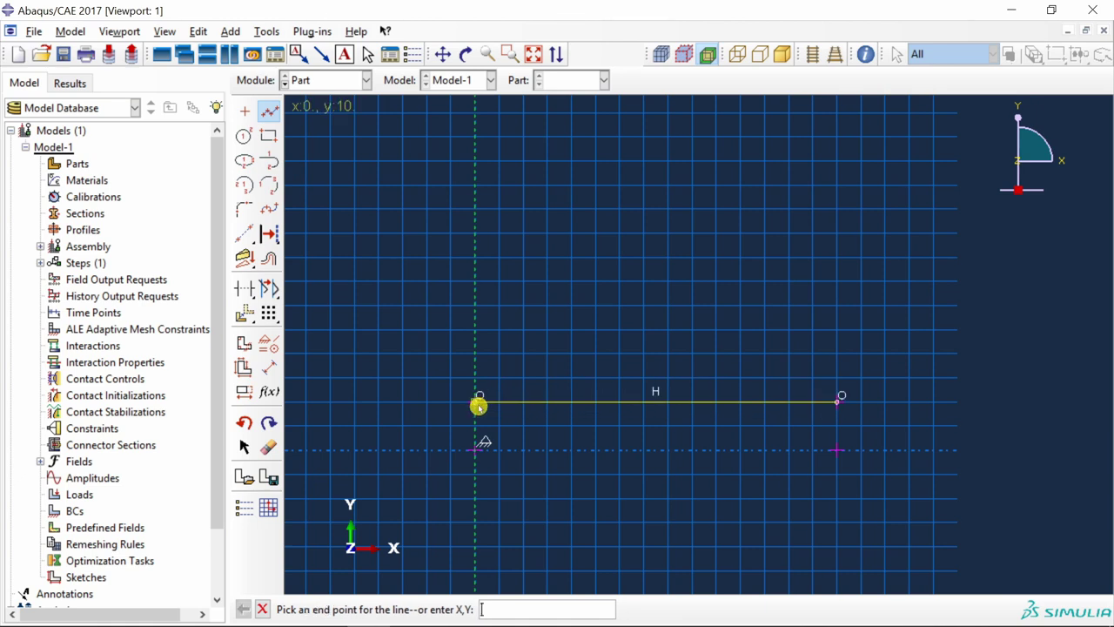
left_click(474, 450)
left_click(834, 453)
middle_click(604, 495)
scroll(472, 530, "down", 3)
scroll(994, 431, "up", 1)
scroll(993, 431, "up", 1)
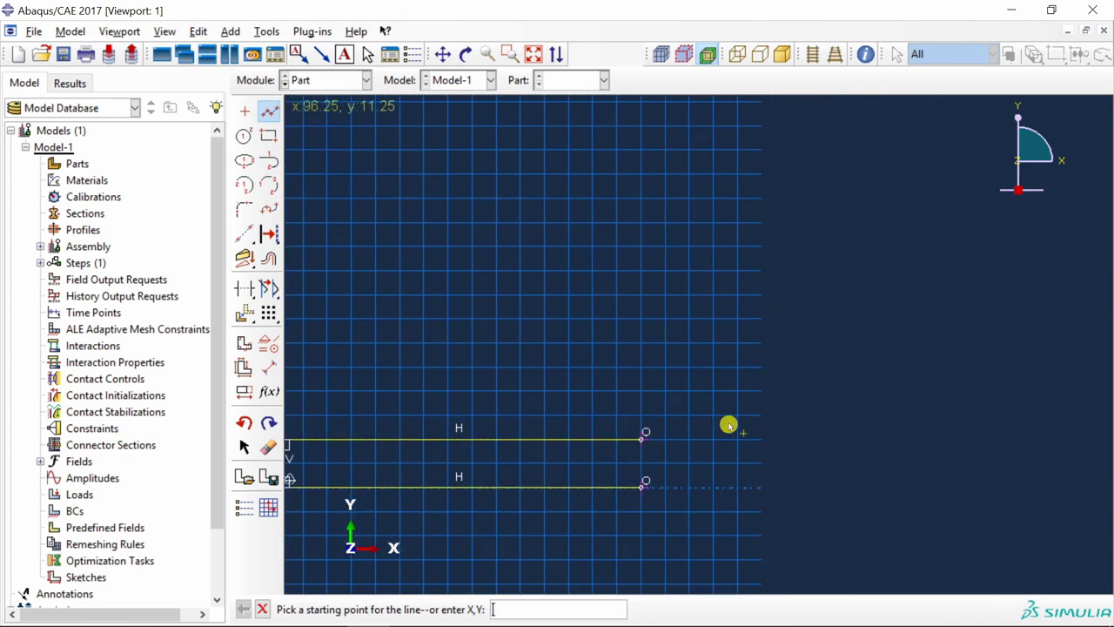
Add points at (75,25), (100,25) and (90,25) for the corner arcs
left_click(245, 111)
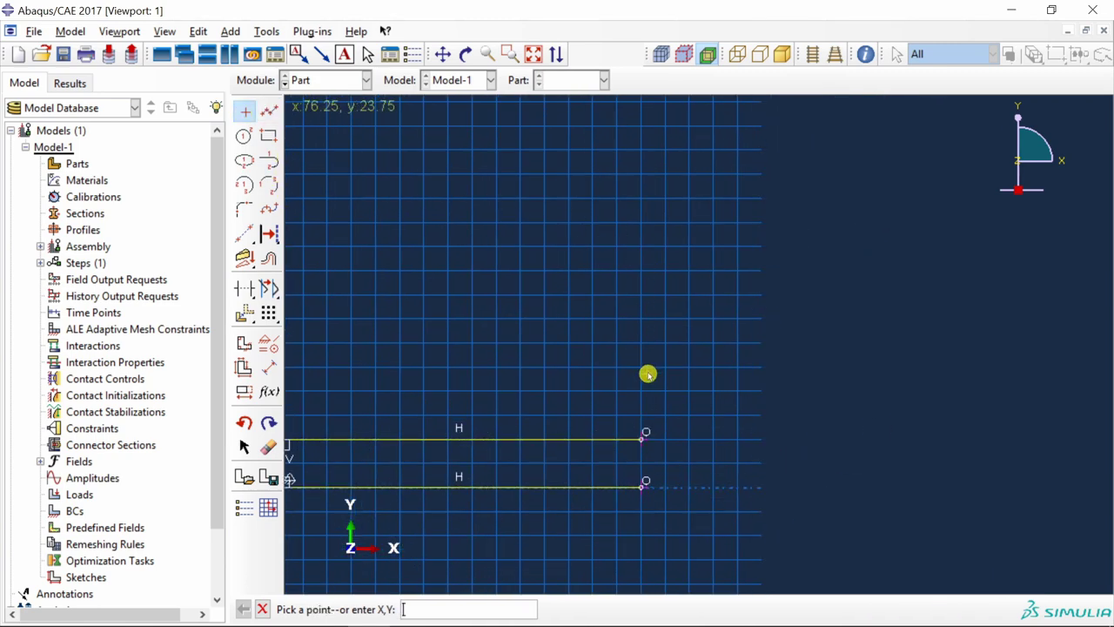
type("75,25")
key("Return")
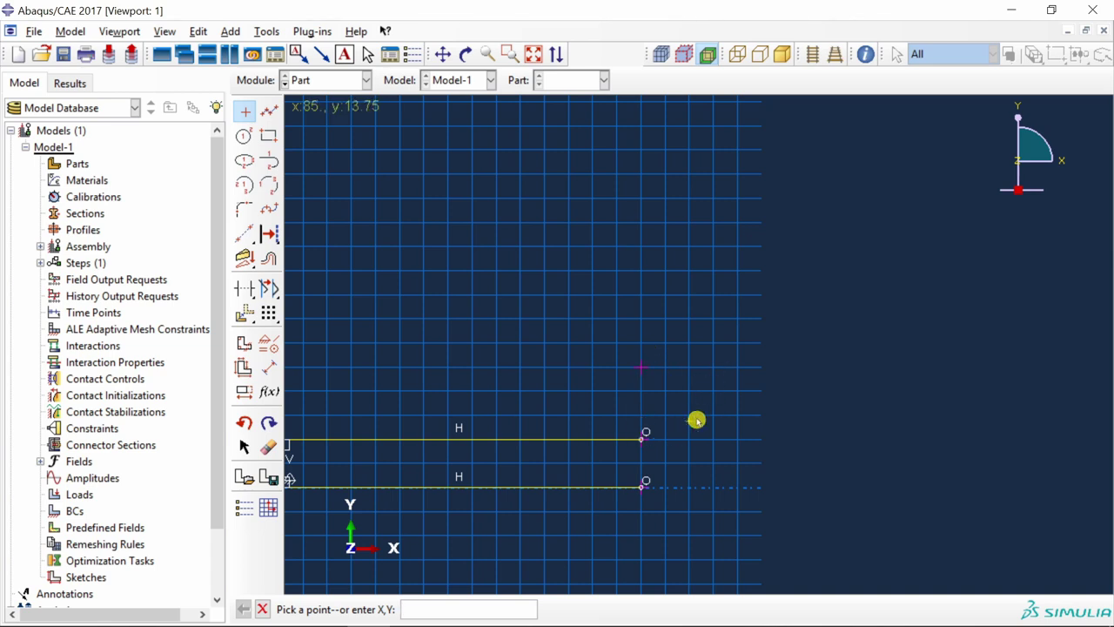
type("100,25")
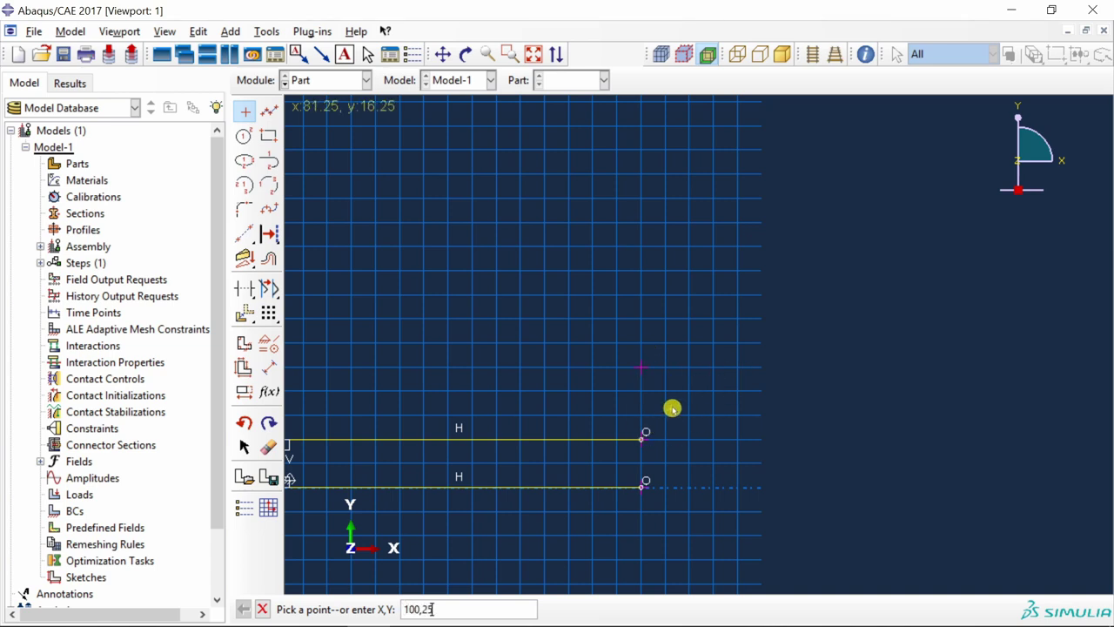
key("Return")
type("90,25")
key("Return")
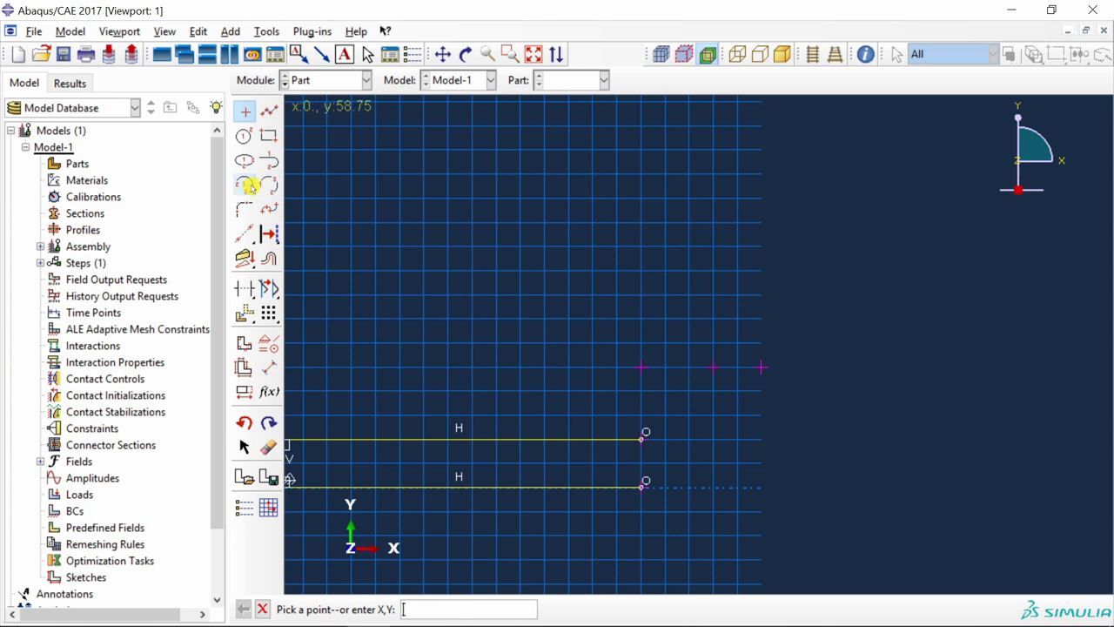
Draw inner and outer corner arcs centred at (75,25), ending at (90,25) and (100,25)
left_click(249, 185)
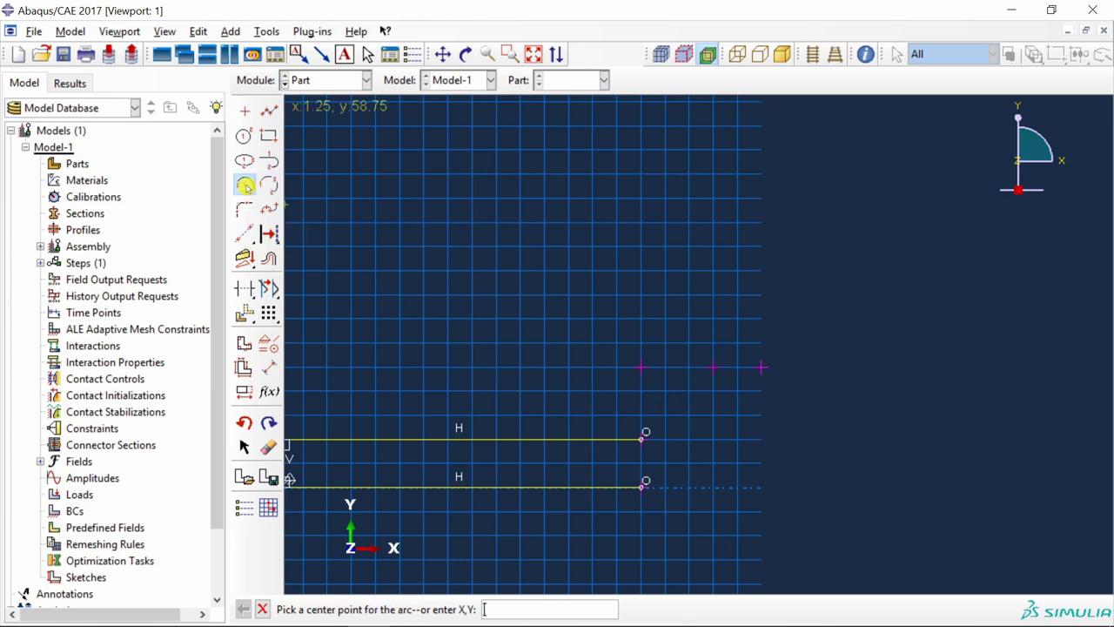
left_click(645, 369)
left_click(642, 438)
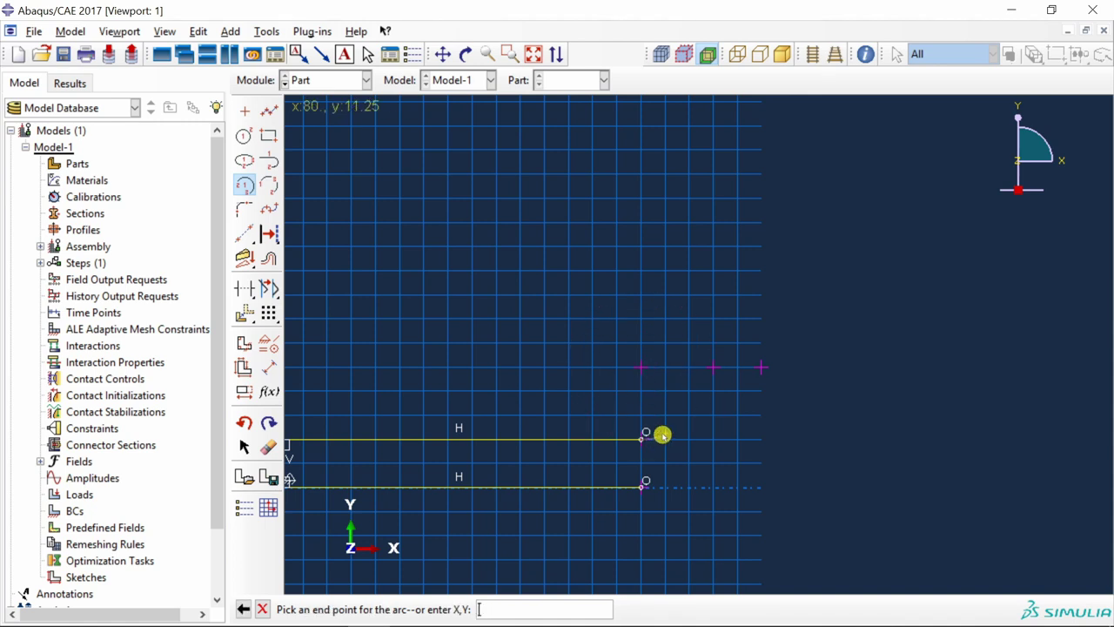
left_click(713, 368)
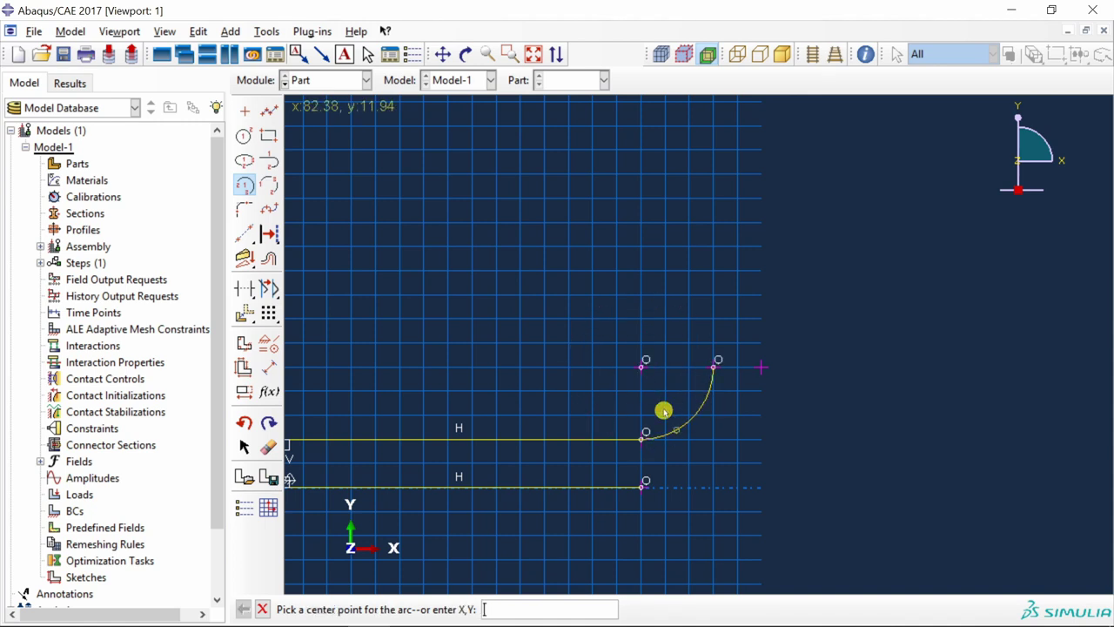
left_click(644, 368)
left_click(643, 486)
left_click(754, 372)
scroll(597, 514, "down", 2)
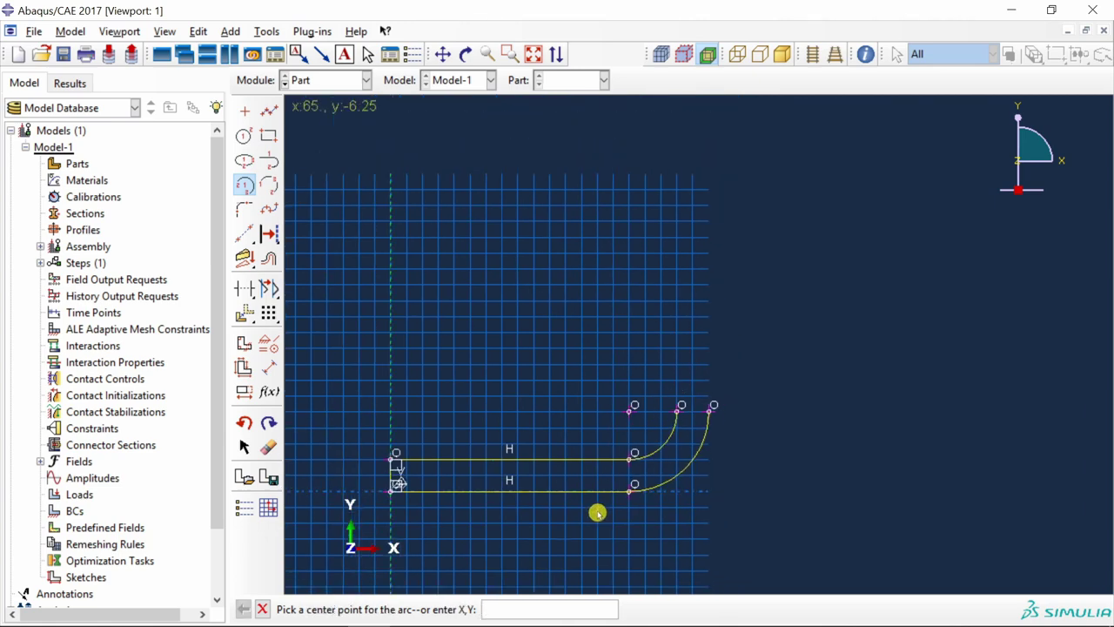
scroll(597, 514, "down", 3)
Place the outer wall top point at (100,48) and enter (90,400) for the inner wall
left_click(247, 113)
scroll(622, 383, "up", 3)
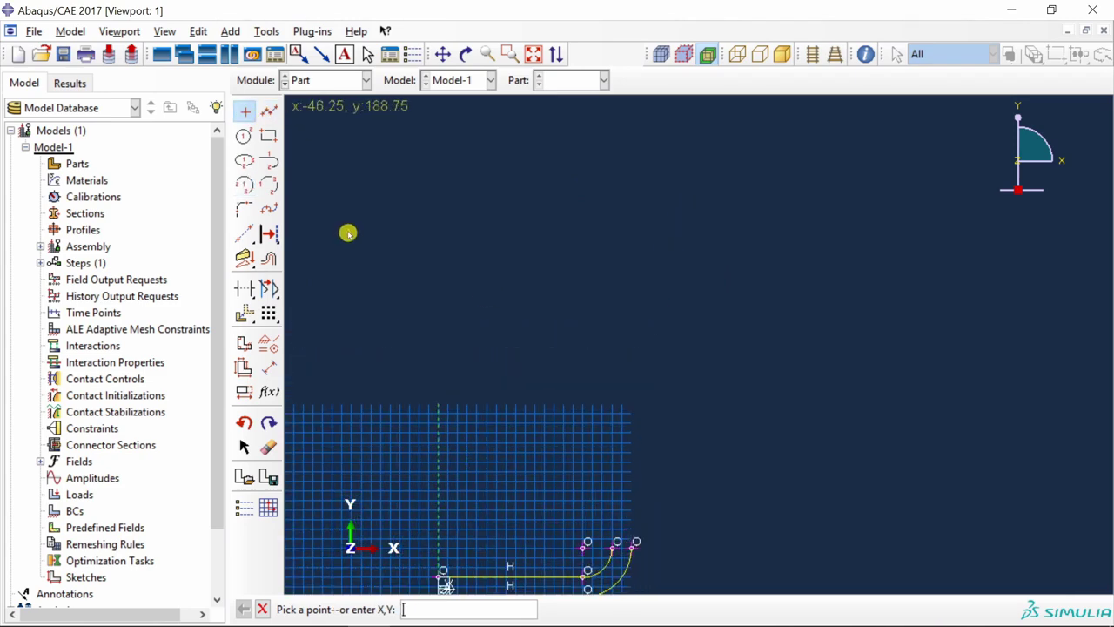
type("100")
type(",48")
key("Return")
scroll(565, 465, "down", 3)
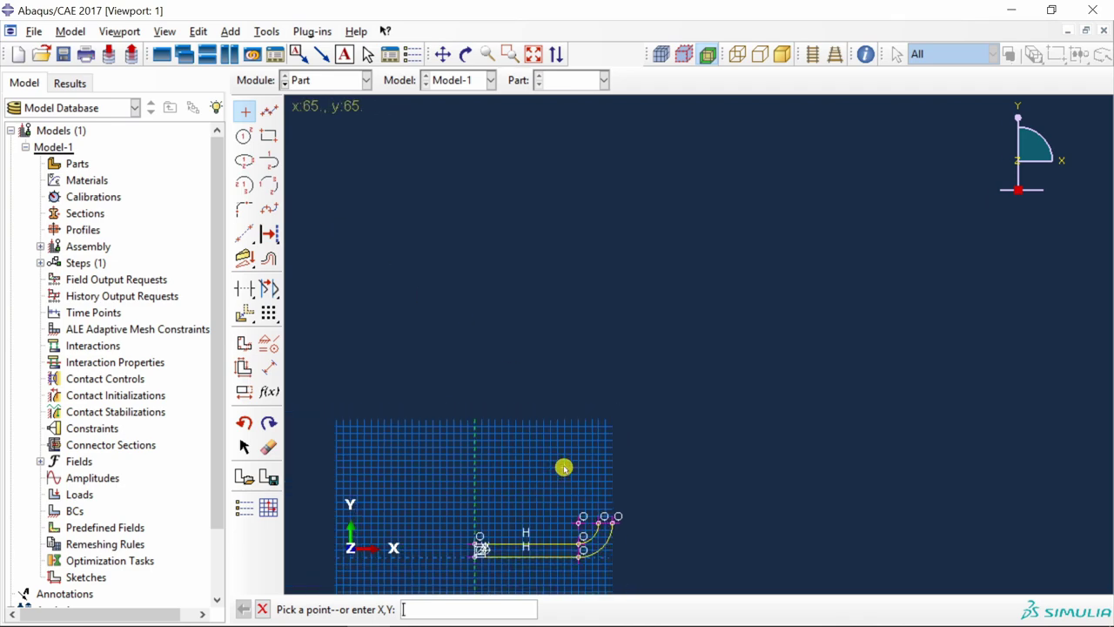
type("90,400")
Place the inner wall top point and draw the straight side wall lines
key("Return")
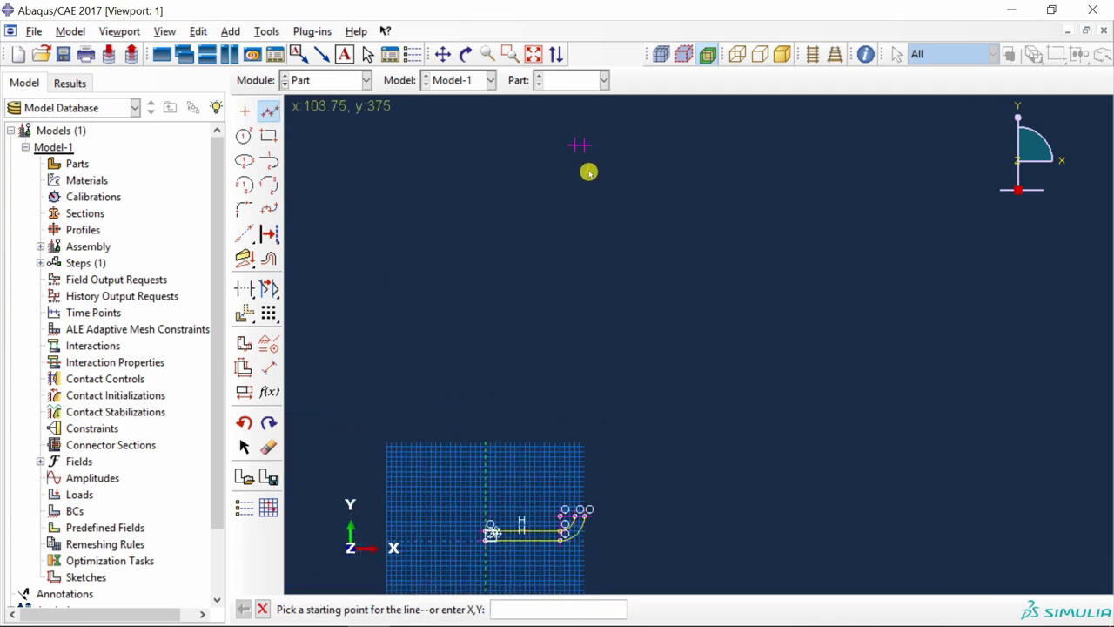
left_click(582, 147)
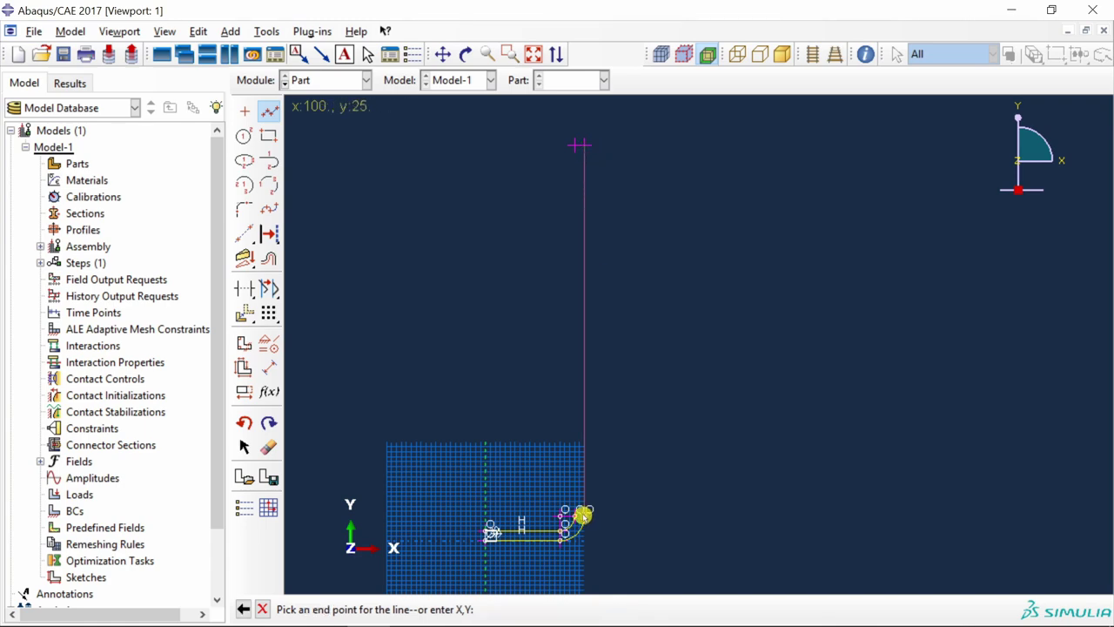
scroll(582, 517, "down", 4)
scroll(571, 558, "down", 3)
scroll(576, 538, "up", 5)
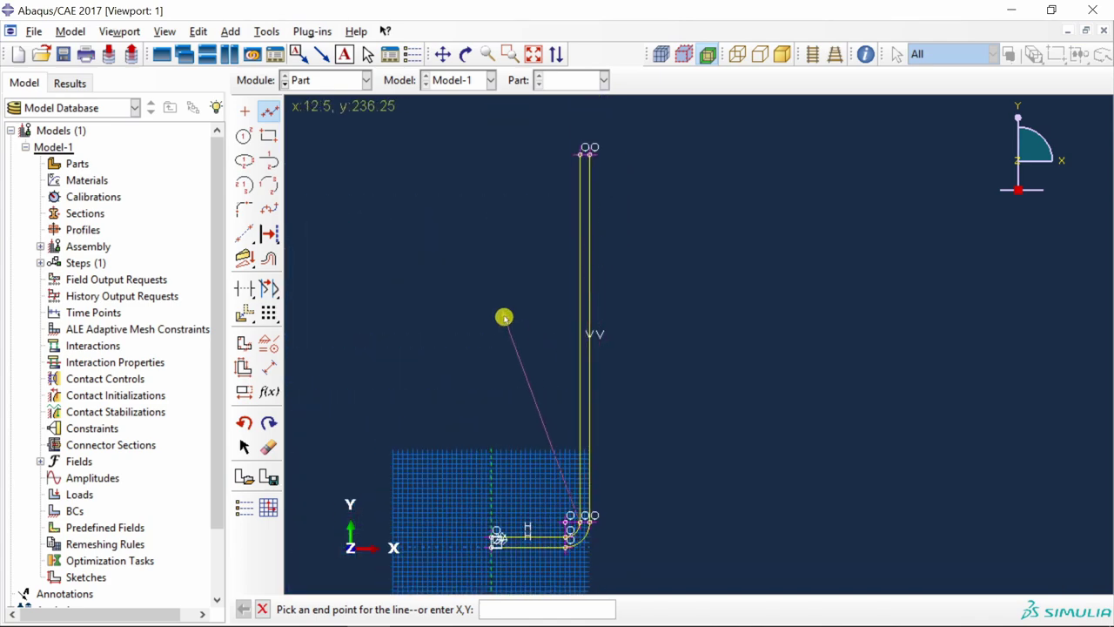
key("Escape")
key("Escape")
scroll(462, 256, "down", 2)
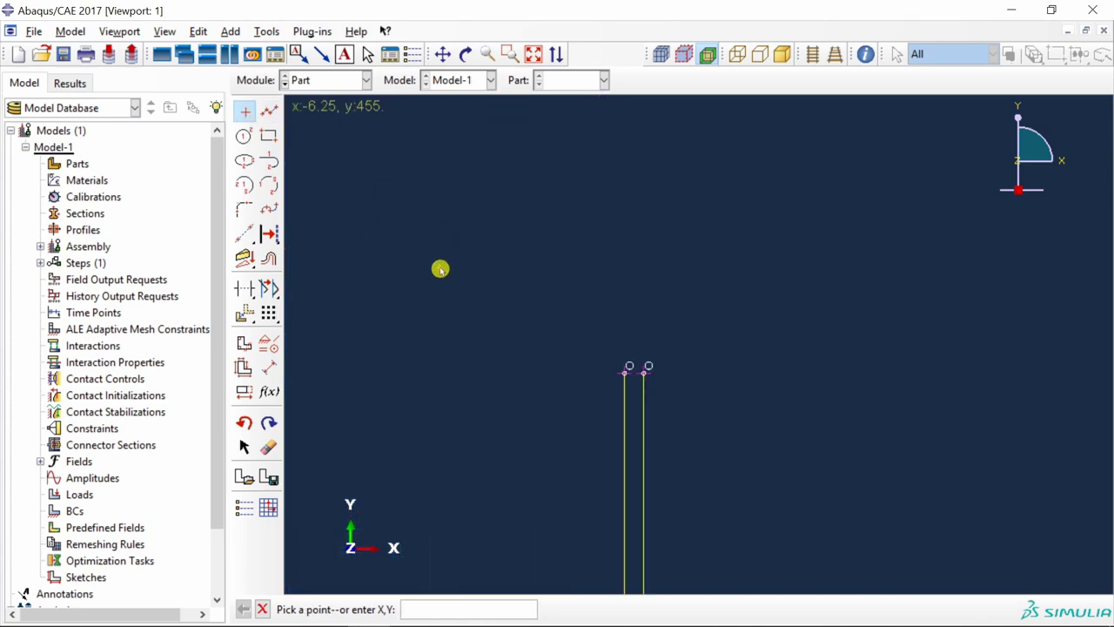
Add dome points on the axis (480 and 0,490) and join them with a short vertical line
type("480")
key("Return")
type("0,490")
key("Return")
type("0")
left_click(269, 111)
left_click(452, 182)
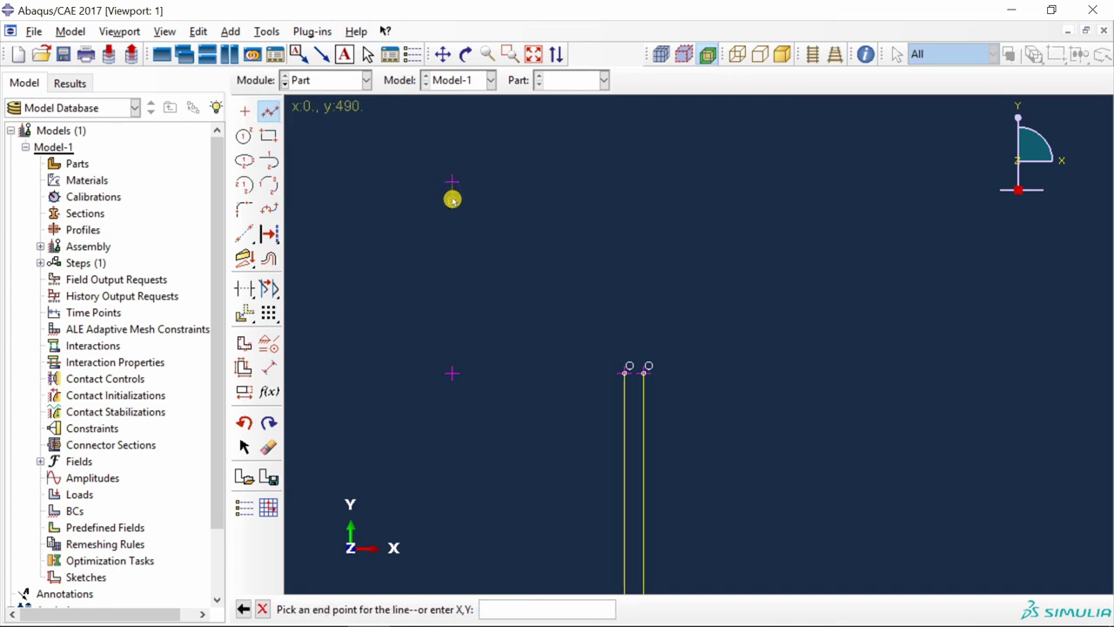
left_click(451, 200)
key("Escape")
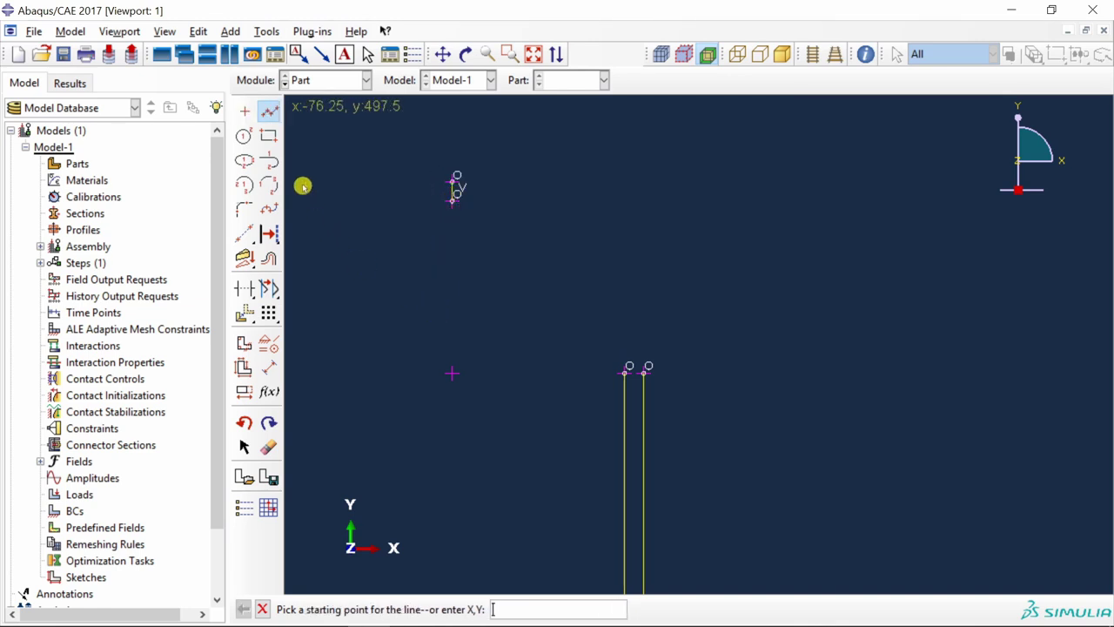
Draw the inner and outer dome arcs from the axis centre to the wall tops and finish the sketch
left_click(244, 186)
left_click(454, 374)
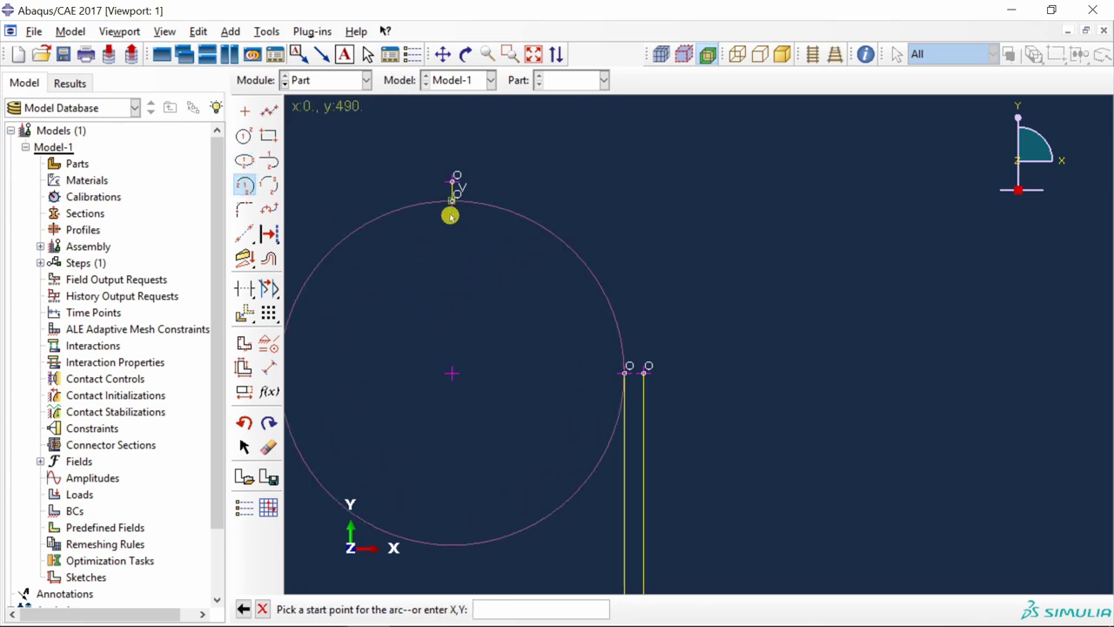
left_click(449, 201)
left_click(617, 369)
key("Escape")
left_click(245, 185)
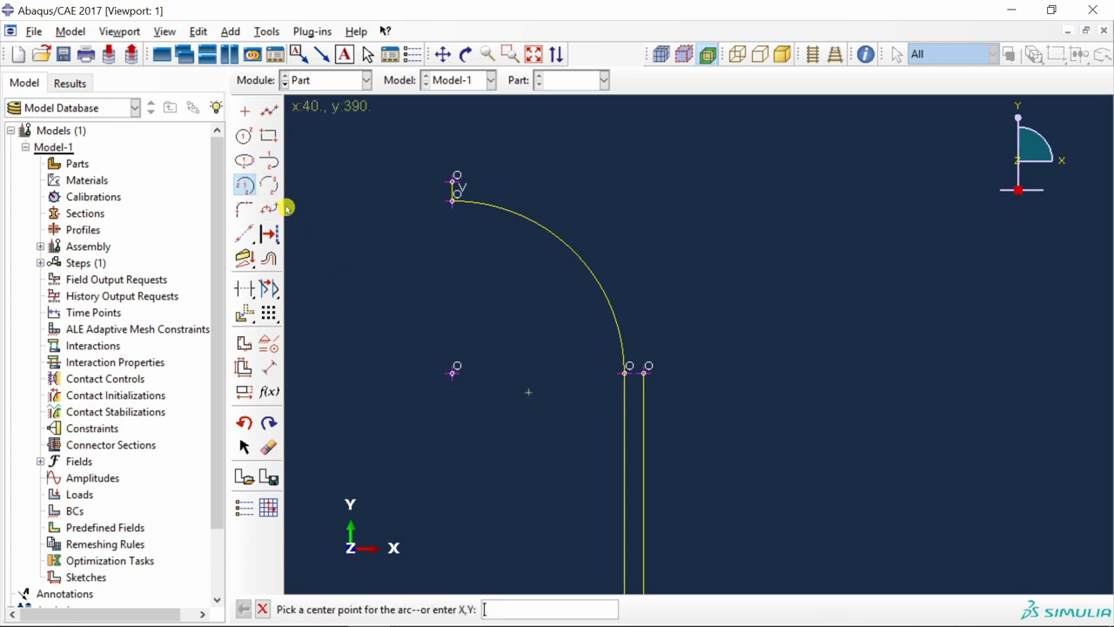
left_click(454, 370)
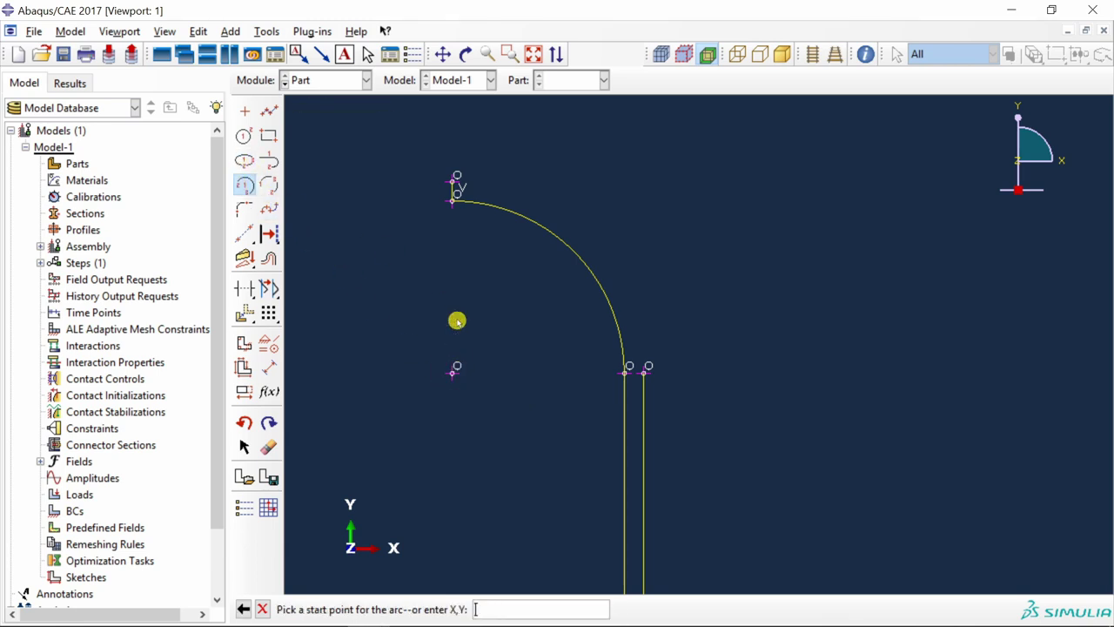
left_click(454, 184)
left_click(653, 371)
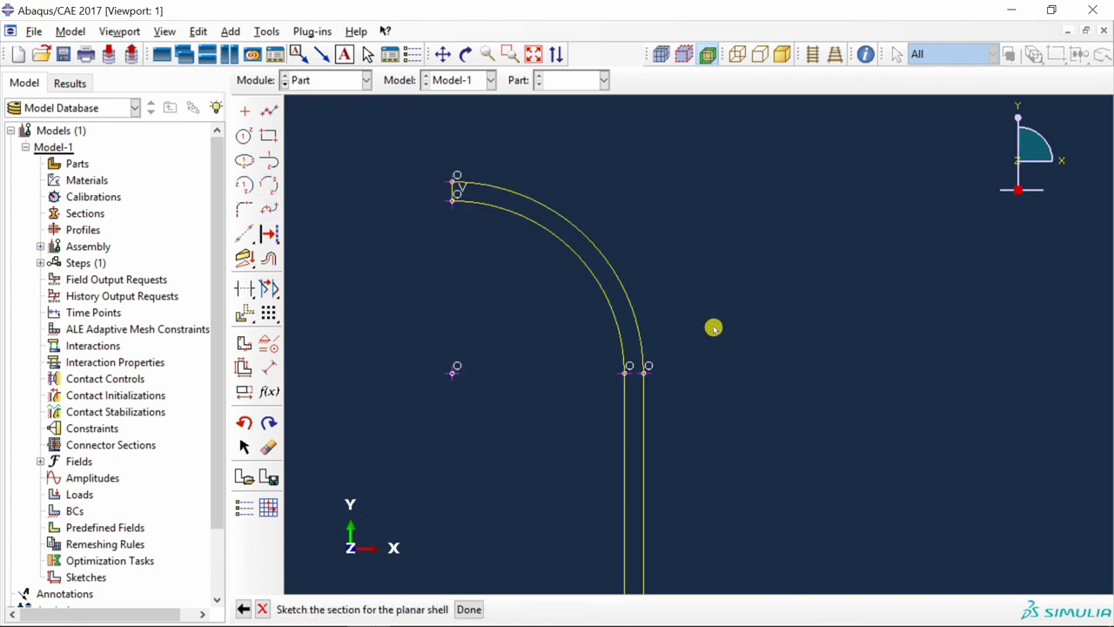
middle_click(682, 303)
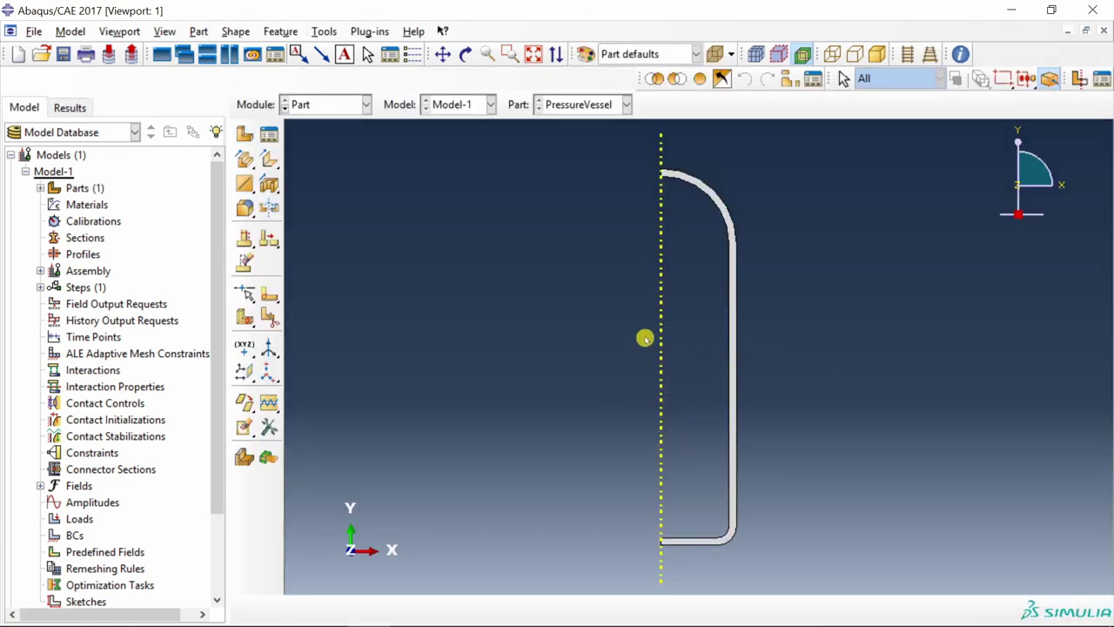
In the Property module, create material Steel with Young's modulus 200000 and Poisson's ratio 0.3
left_click(319, 104)
left_click(325, 137)
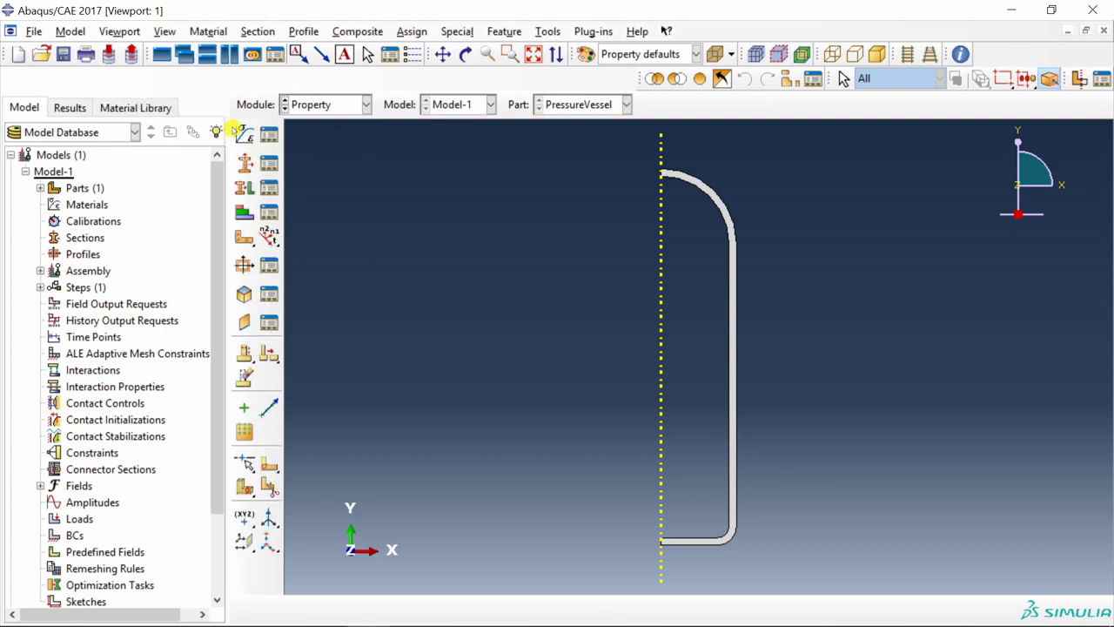
left_click(242, 133)
type("Steel")
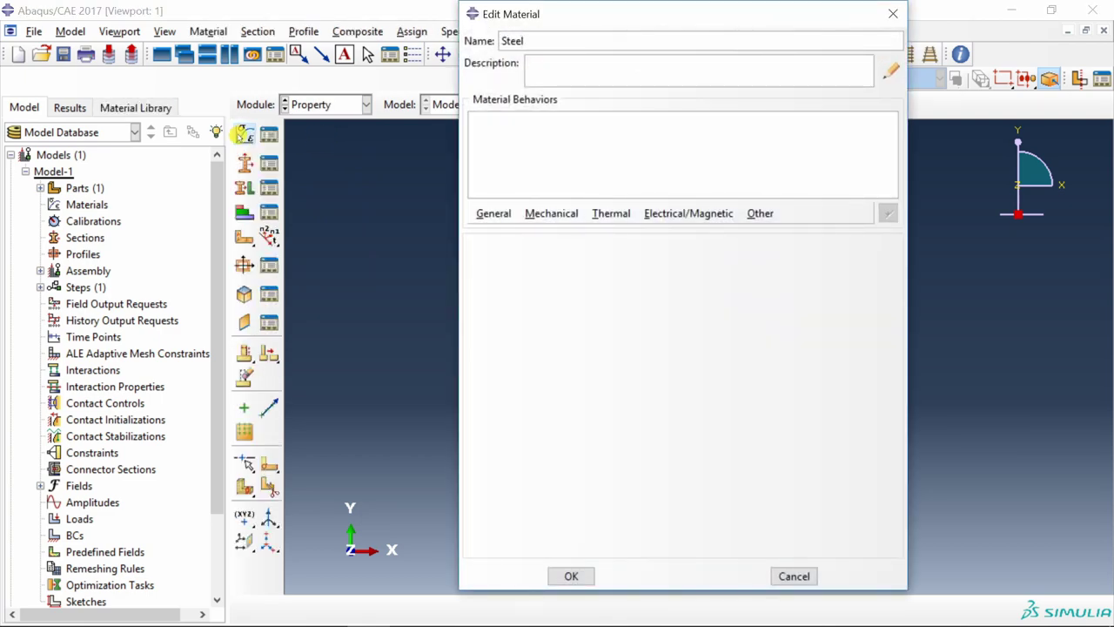
left_click(551, 214)
mouse_move(562, 232)
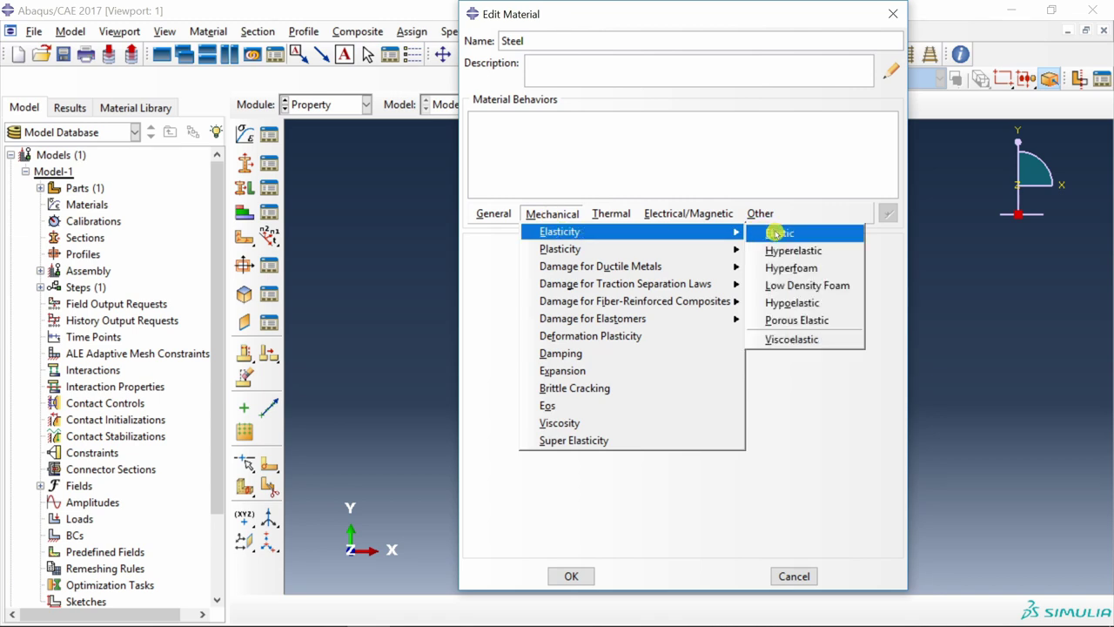
left_click(777, 233)
left_click(523, 451)
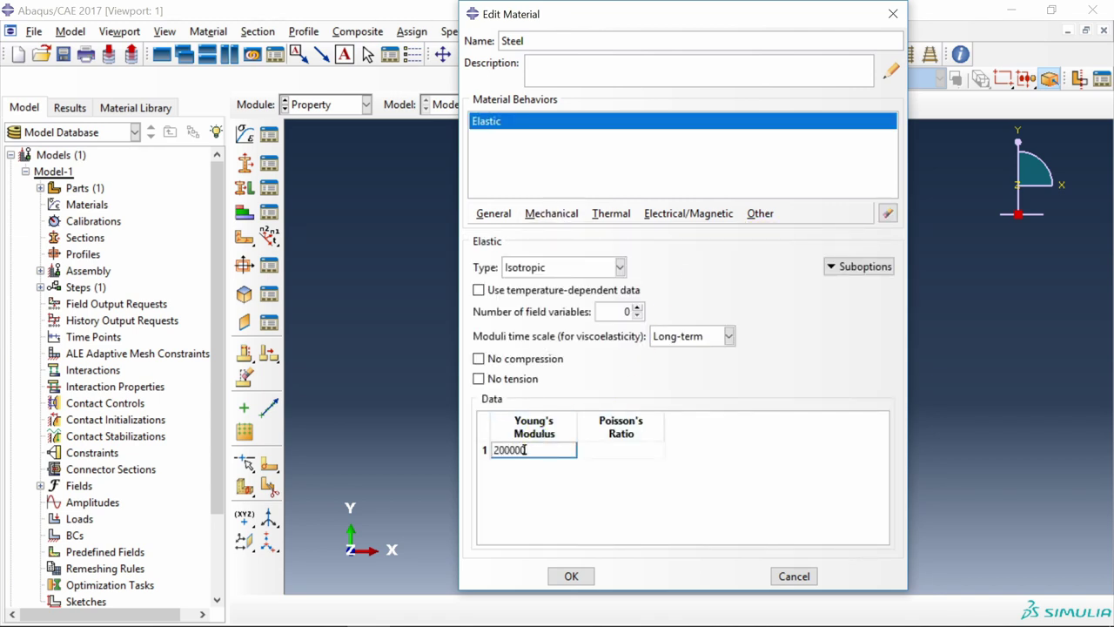
left_click(620, 451)
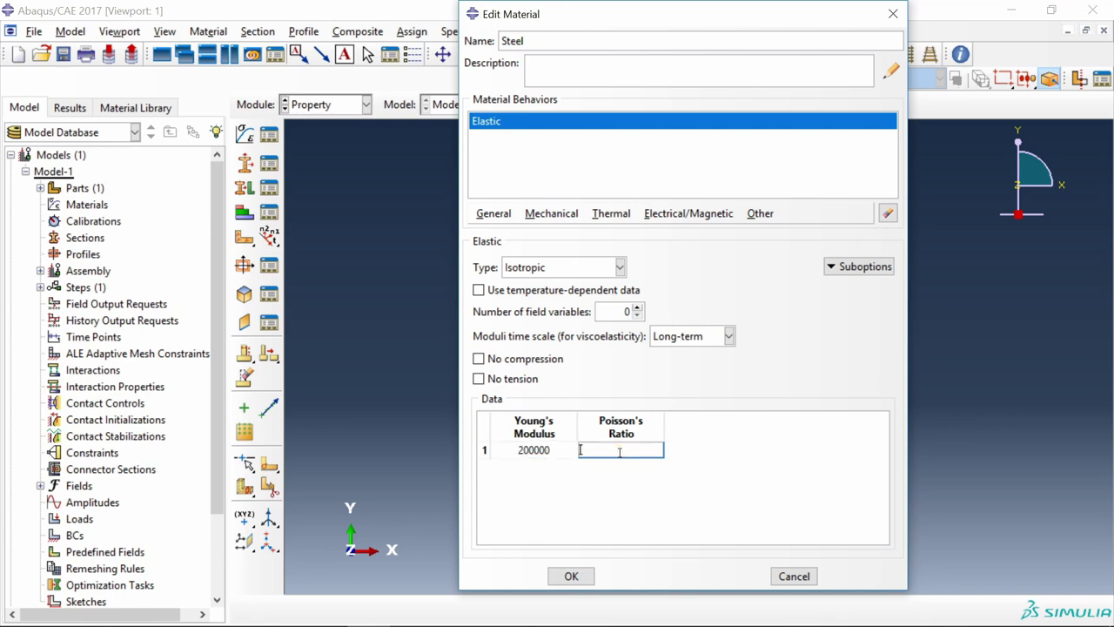
left_click(571, 576)
Create a solid homogeneous Steel section
left_click(244, 163)
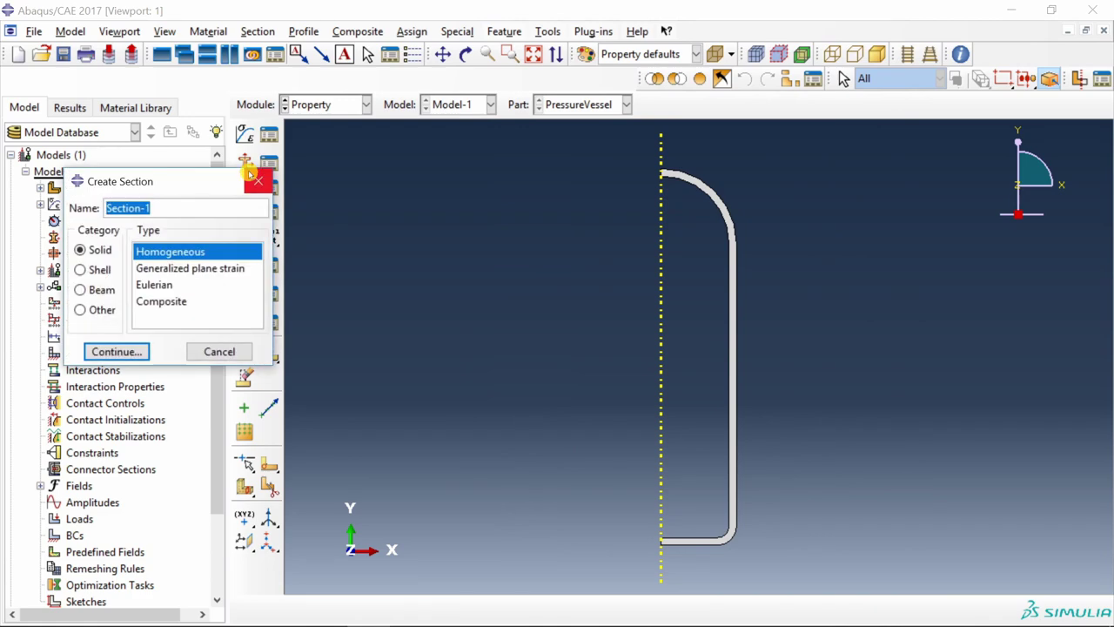
type("Stee")
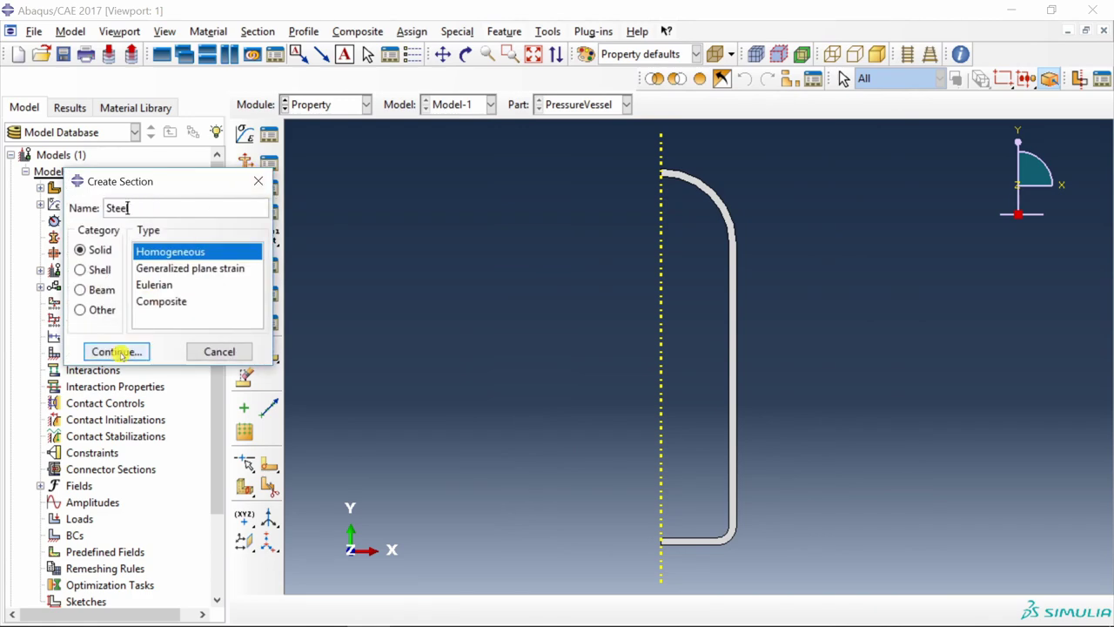
left_click(117, 351)
left_click(54, 479)
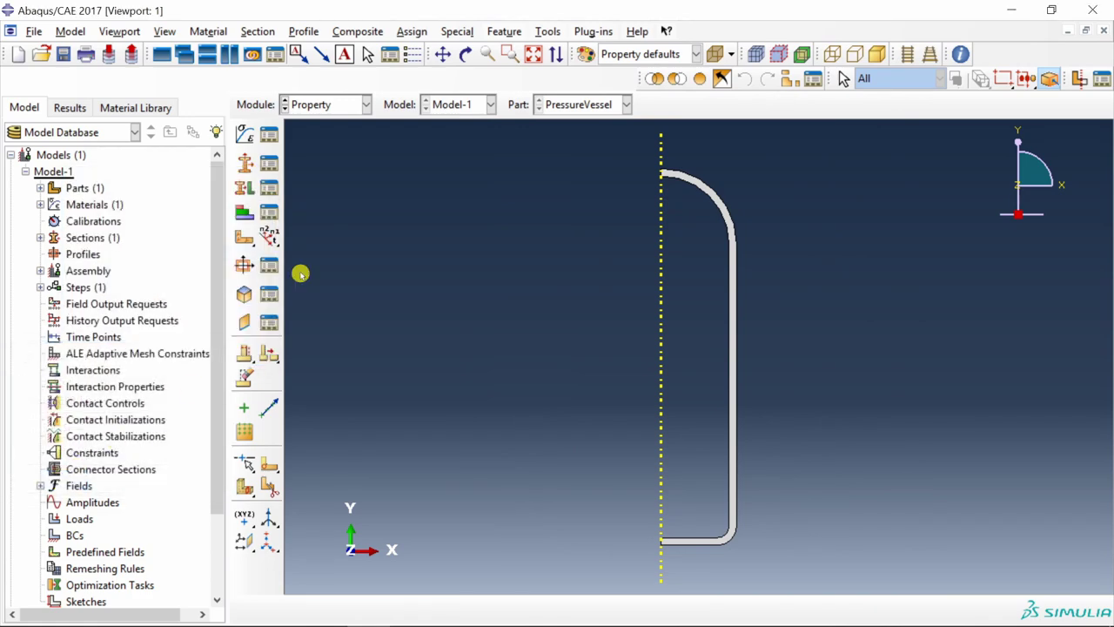
Assign the Steel section to the whole PressureVessel part
left_click(245, 188)
left_click(734, 269)
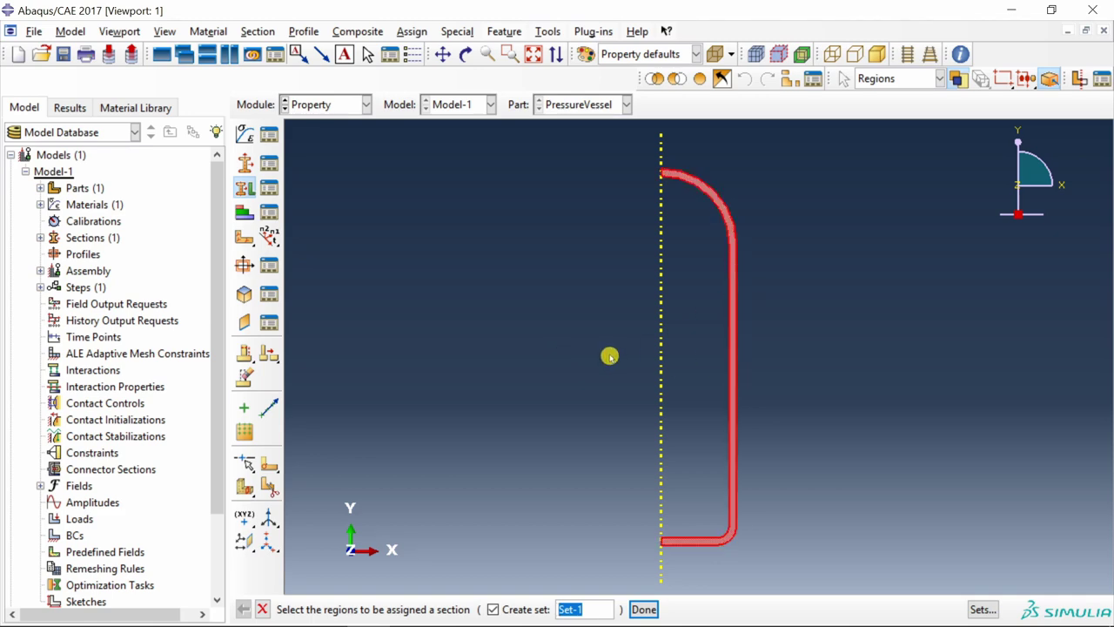
middle_click(610, 354)
left_click(58, 533)
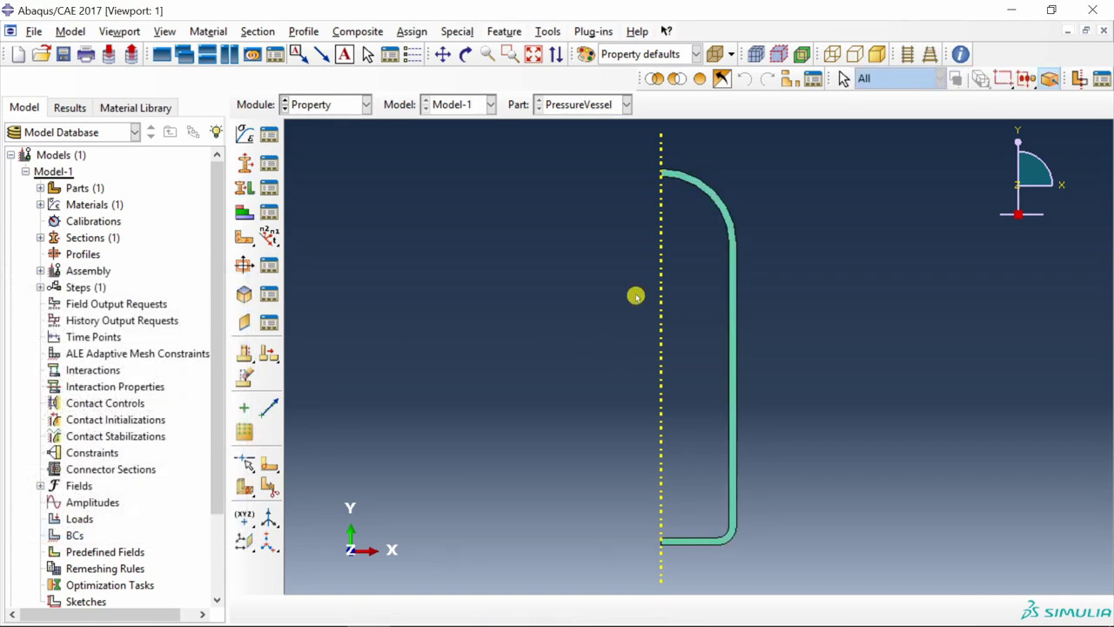
left_click(336, 106)
Create an instance of PressureVessel in the Assembly module
left_click(330, 154)
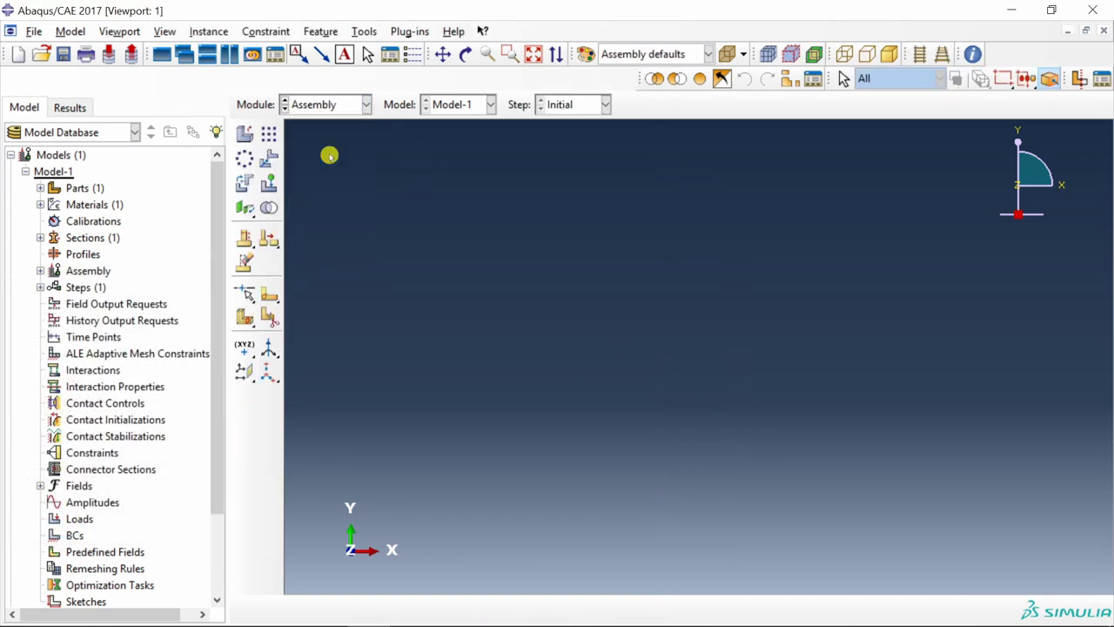
left_click(244, 134)
left_click(49, 538)
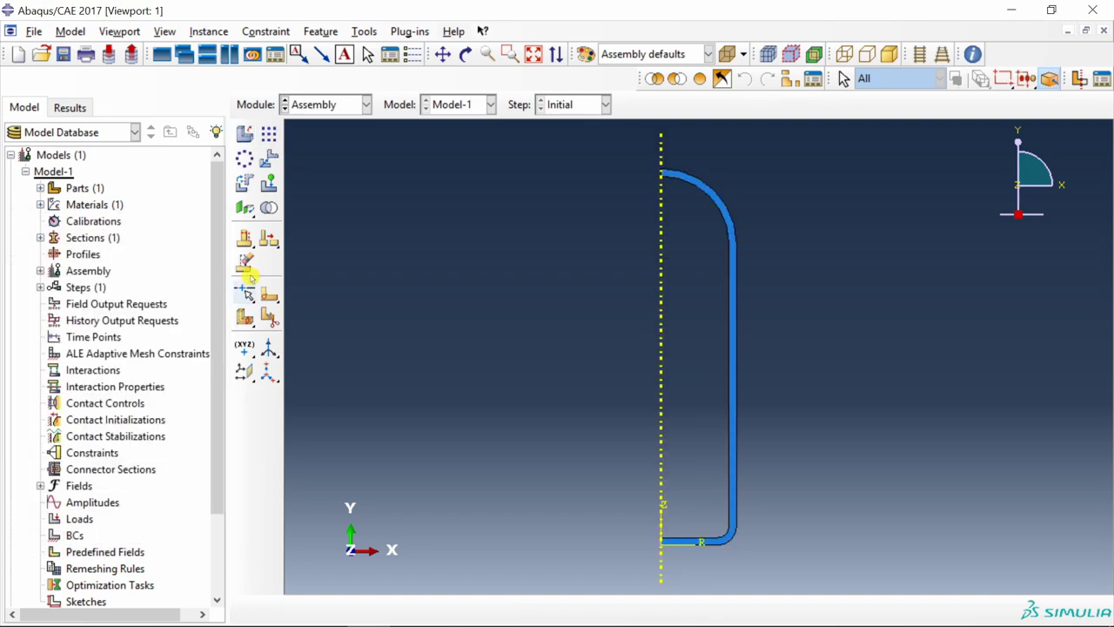
Create Static, General Step-1 with time period 660 and up to 1000 increments
left_click(335, 106)
left_click(320, 172)
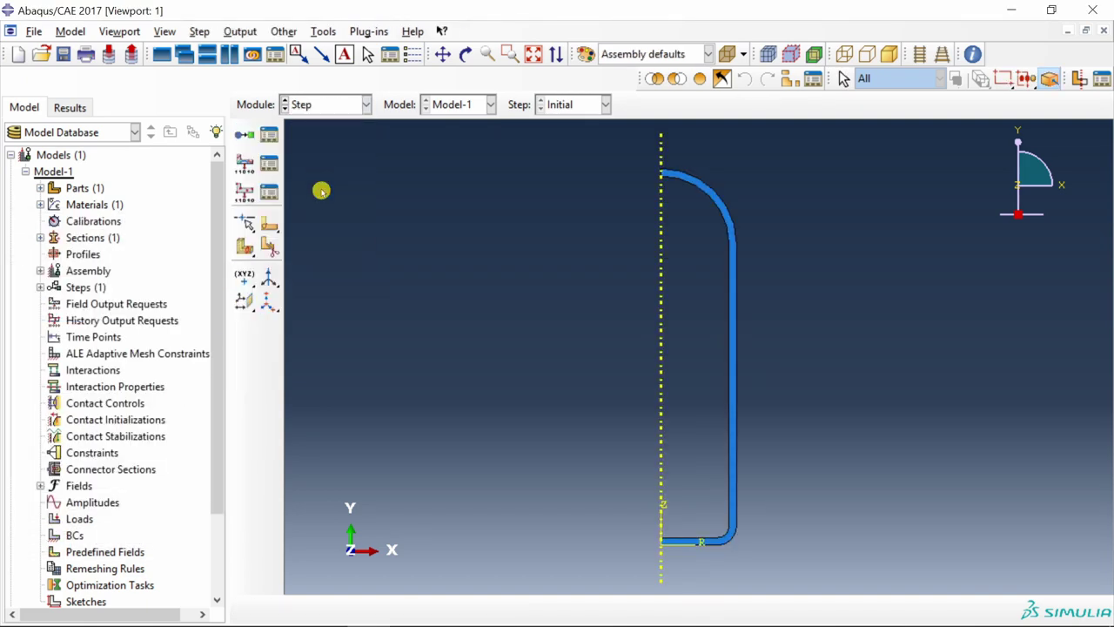
left_click(245, 135)
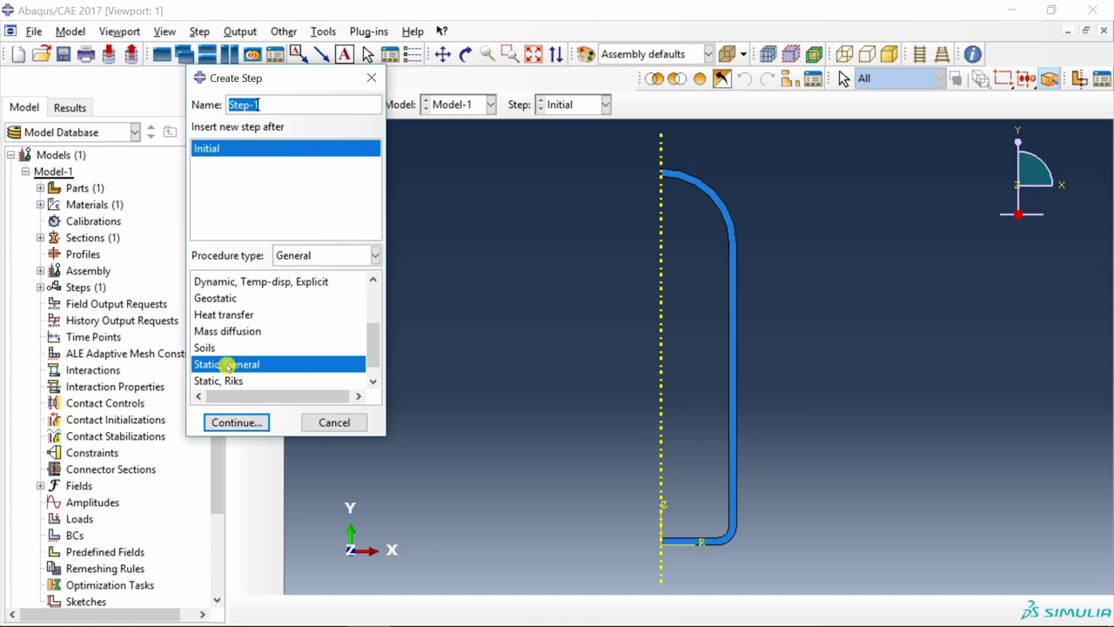
left_click(233, 422)
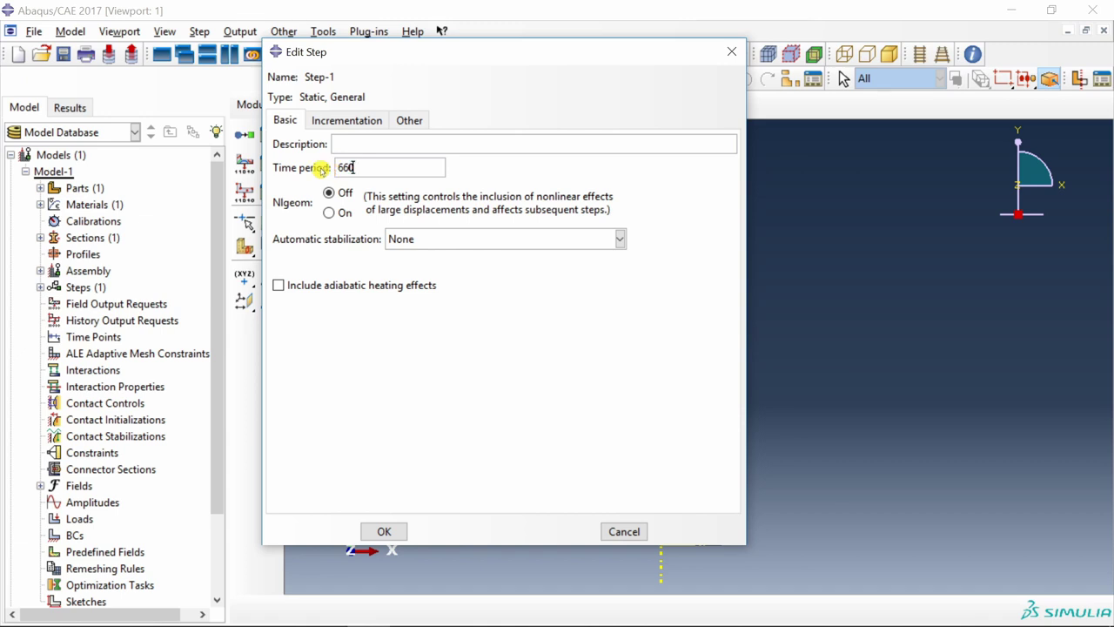
left_click(355, 121)
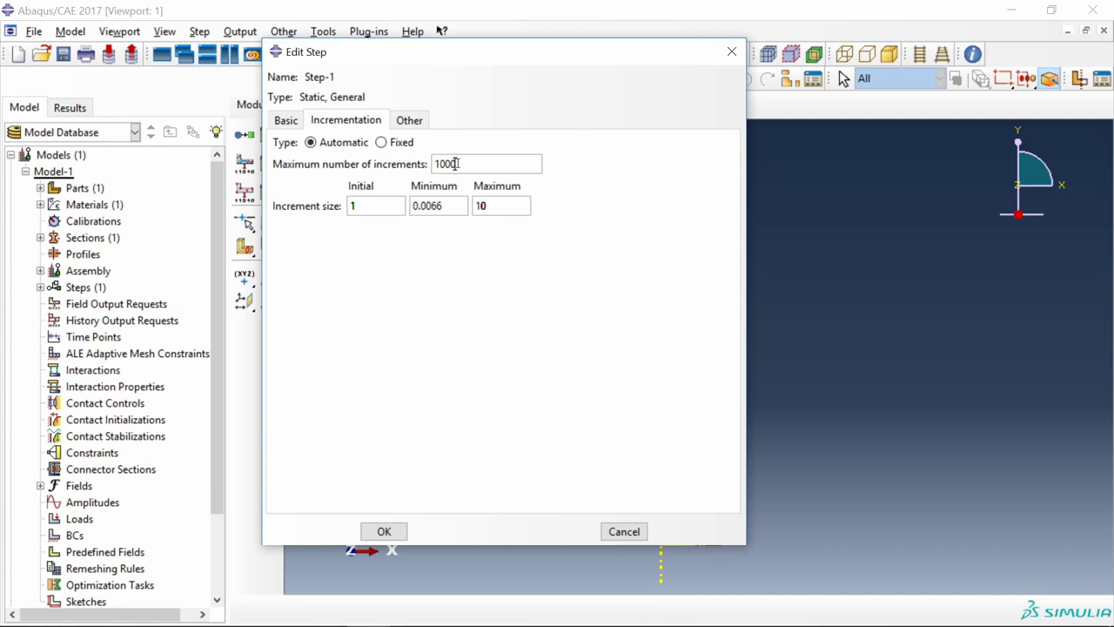
left_click(395, 530)
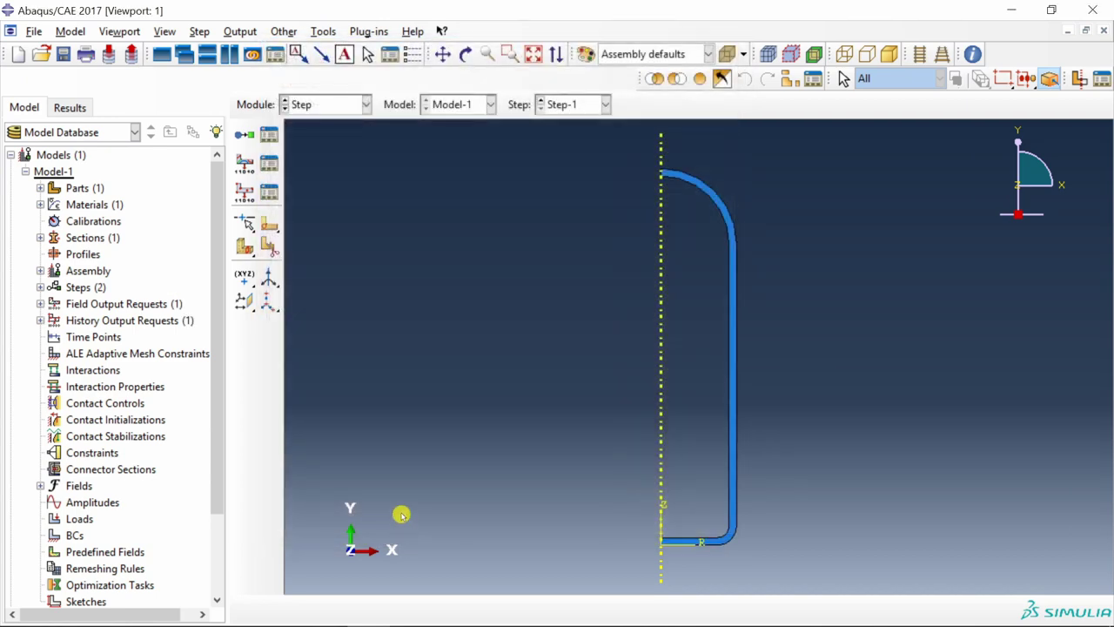
In the Load module, restrain U2 on the vessel's bottom edge with displacement condition BC-1
left_click(337, 103)
left_click(329, 206)
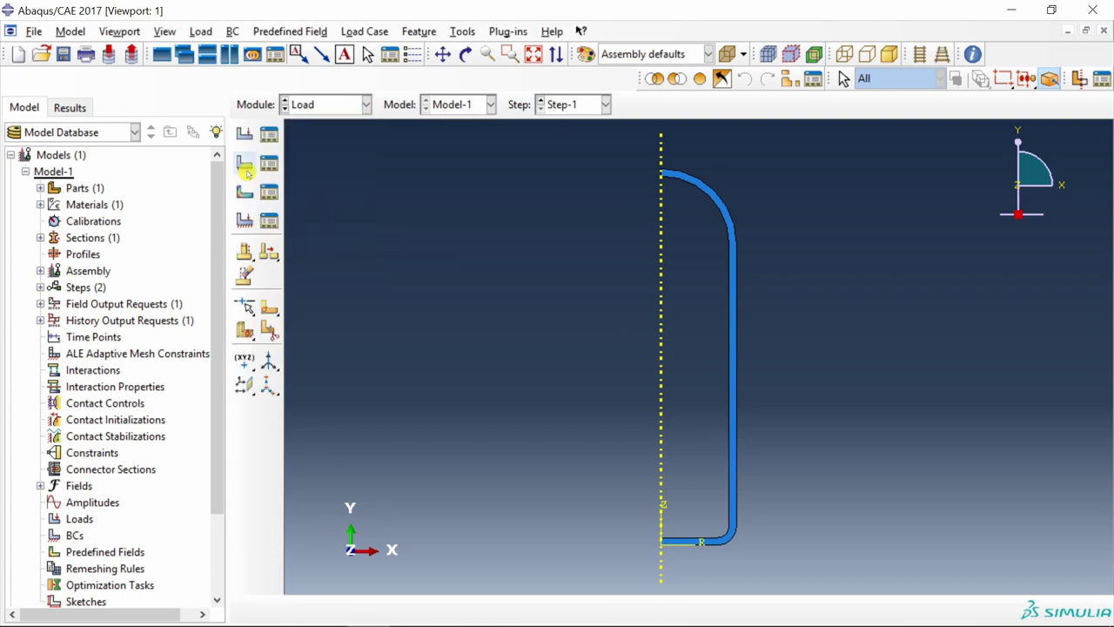
left_click(246, 167)
left_click(392, 282)
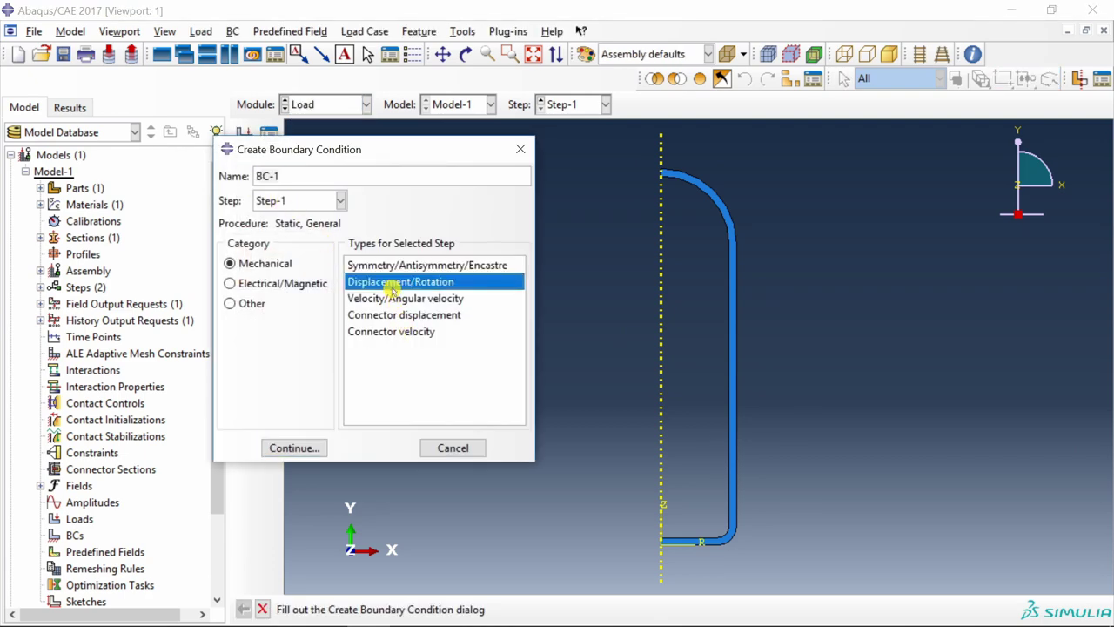
left_click(295, 448)
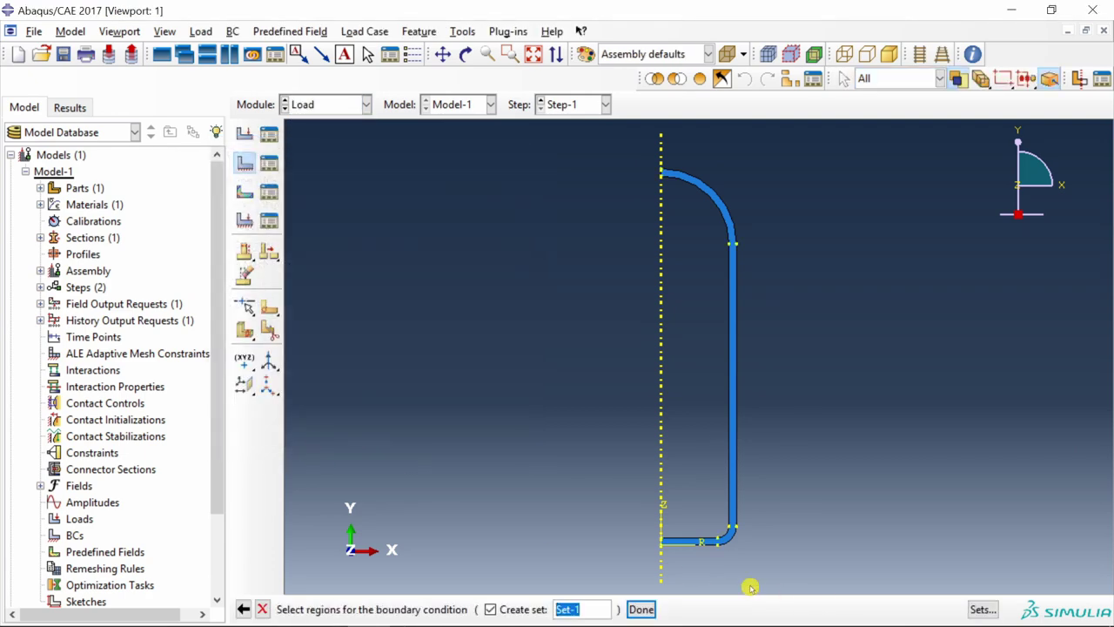
scroll(724, 574, "up", 1)
scroll(721, 567, "up", 3)
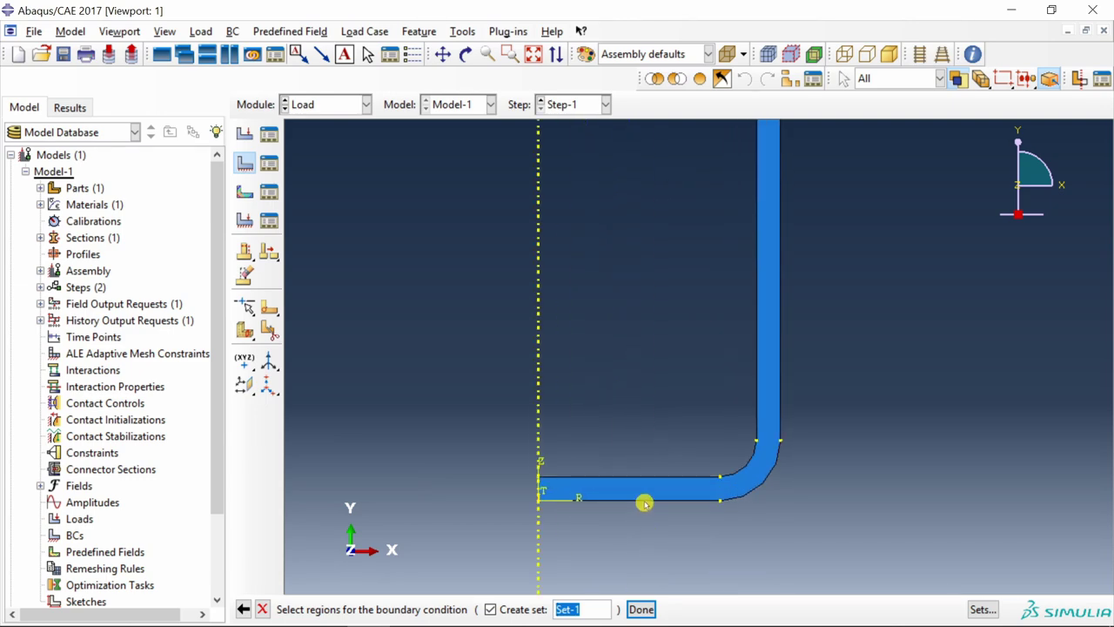
left_click(644, 501)
middle_click(635, 540)
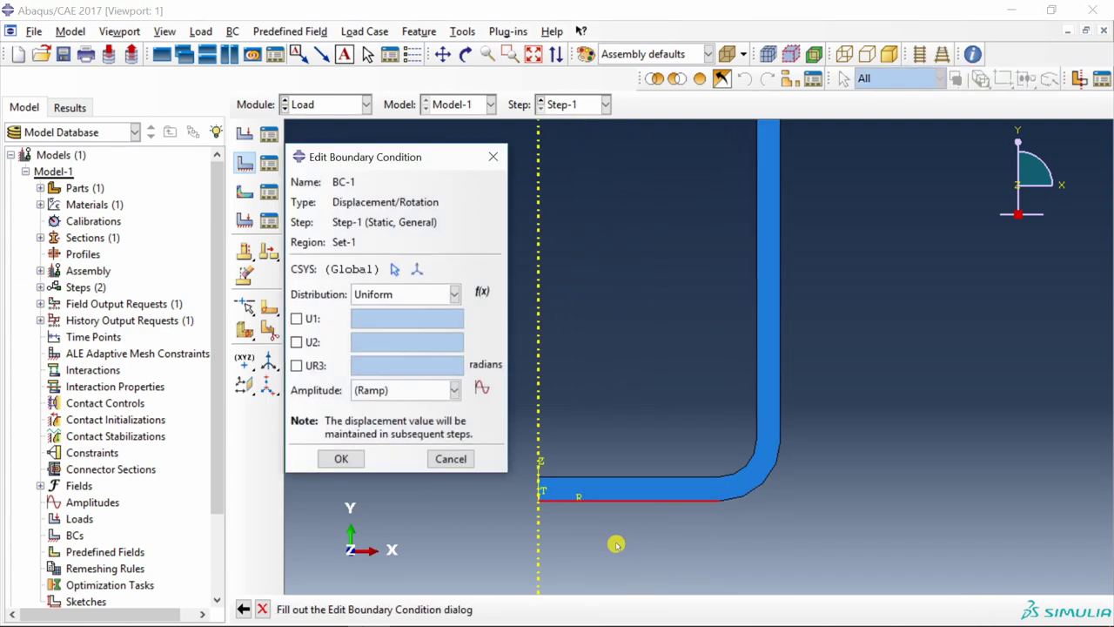
left_click(296, 343)
left_click(340, 459)
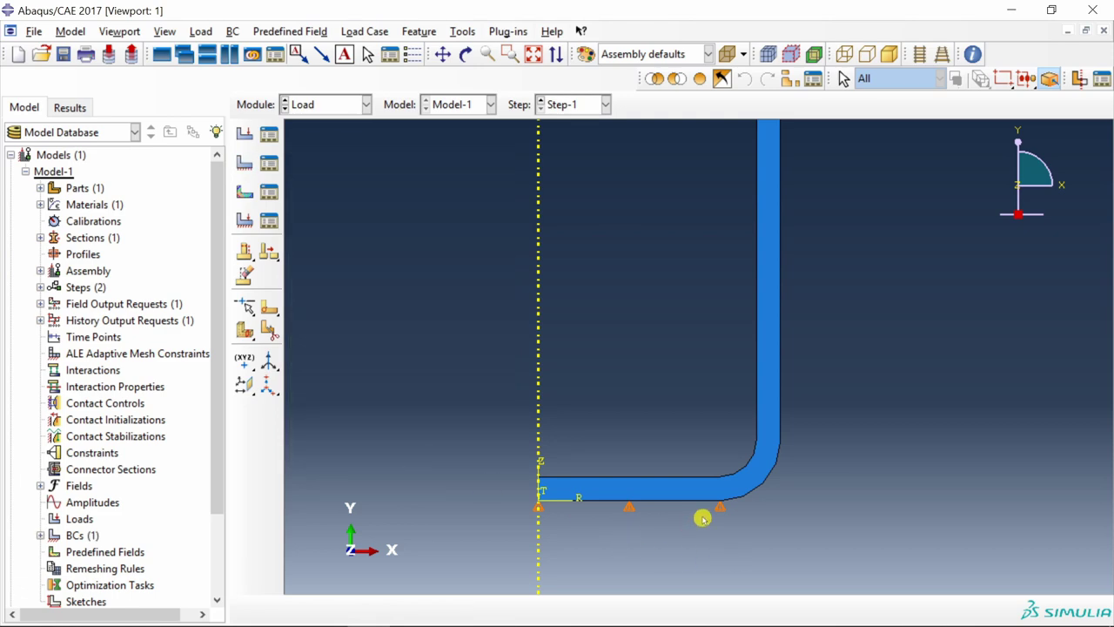
scroll(648, 527, "down", 5)
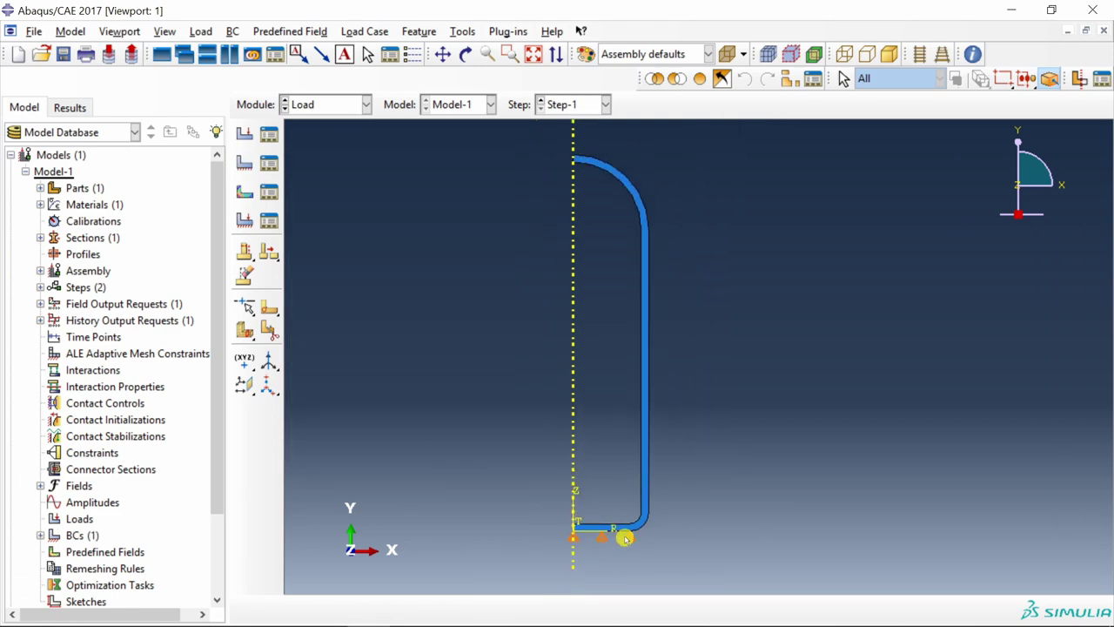
left_click(245, 135)
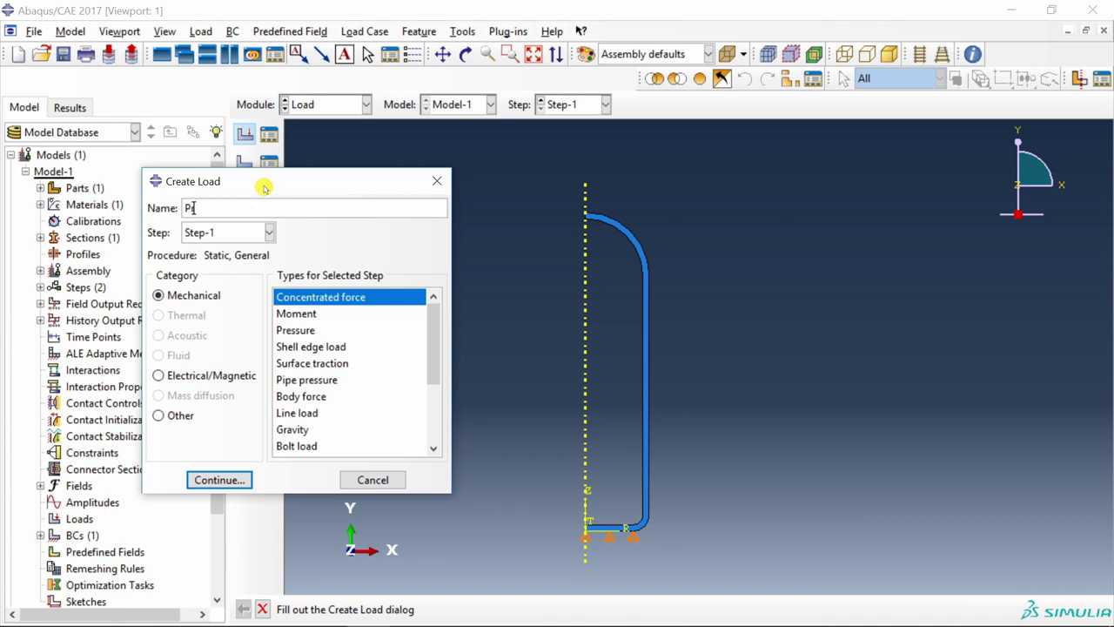
Apply a magnitude-1 pressure to the inner straight wall, lower corner arc and bottom edge
left_click(309, 332)
left_click(219, 480)
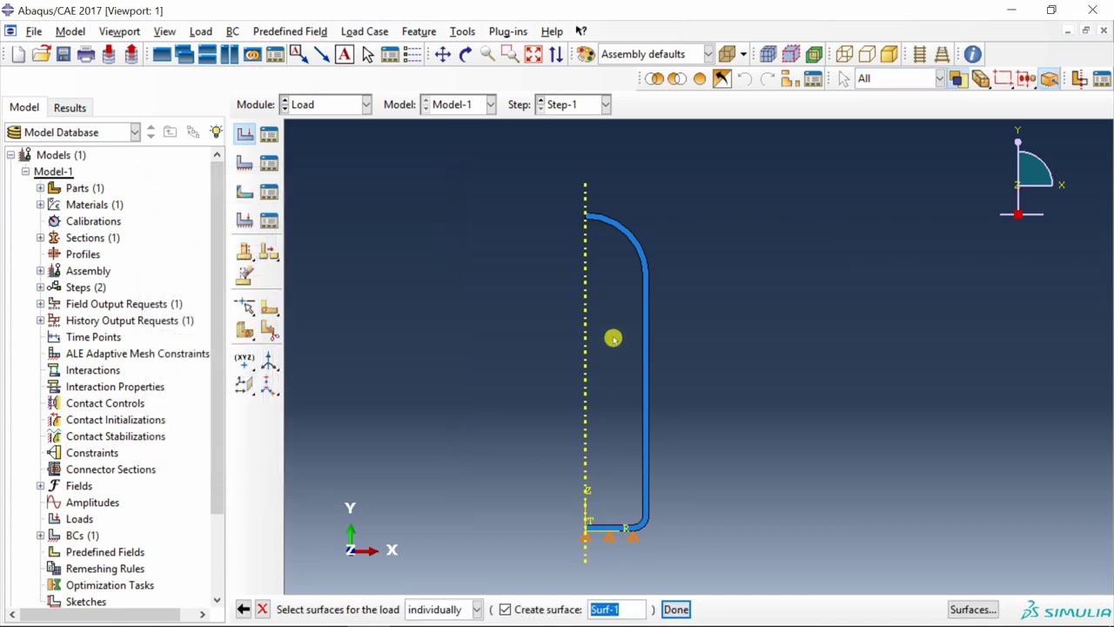
scroll(623, 248, "up", 3)
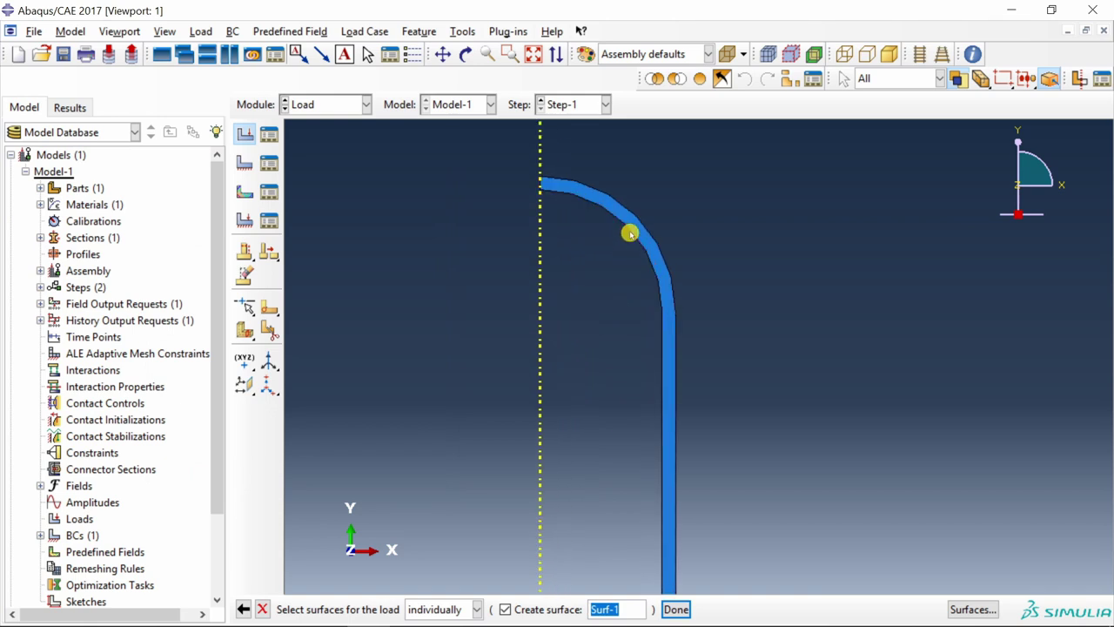
scroll(409, 241, "down", 2)
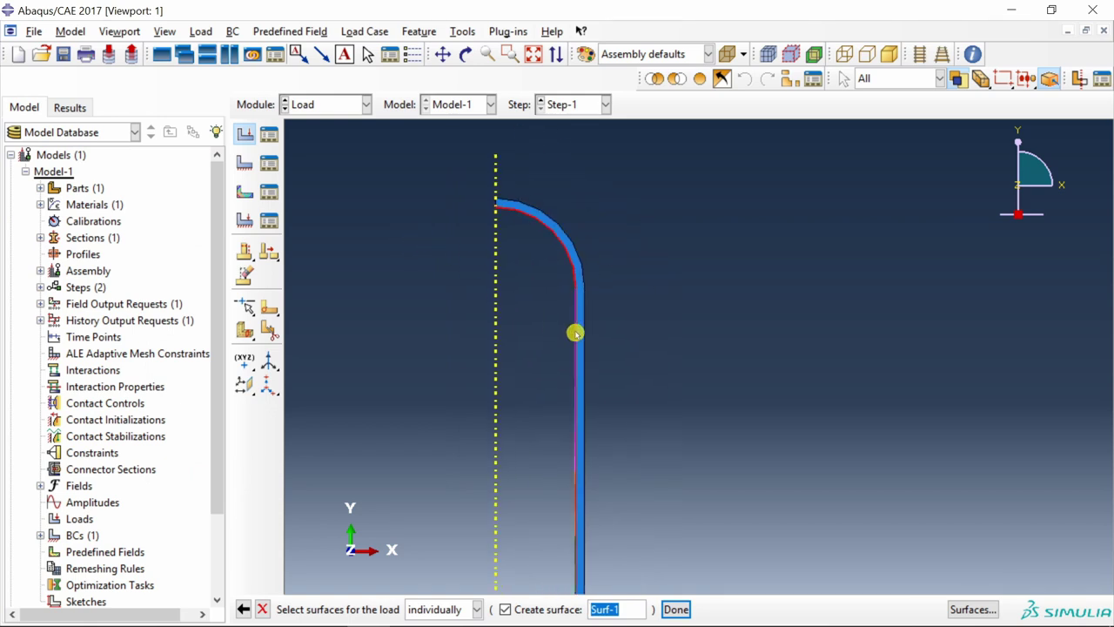
left_click(575, 333)
scroll(610, 196, "down", 3)
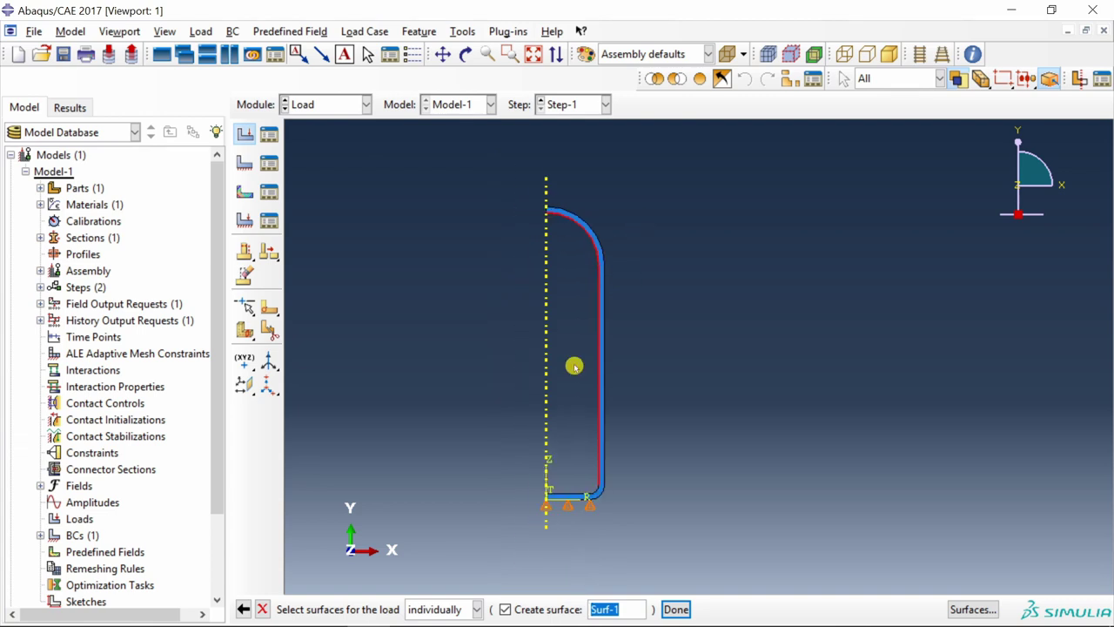
scroll(553, 453, "up", 3)
scroll(583, 514, "up", 3)
scroll(601, 531, "up", 1)
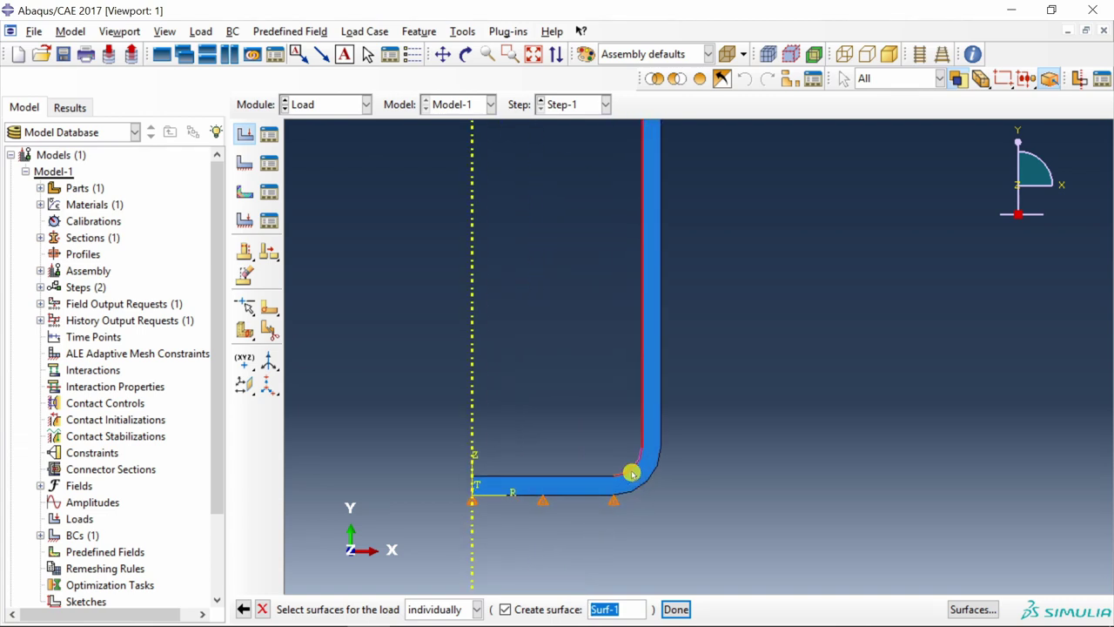
left_click(631, 473, "shift")
left_click(599, 478, "shift")
scroll(592, 524, "down", 4)
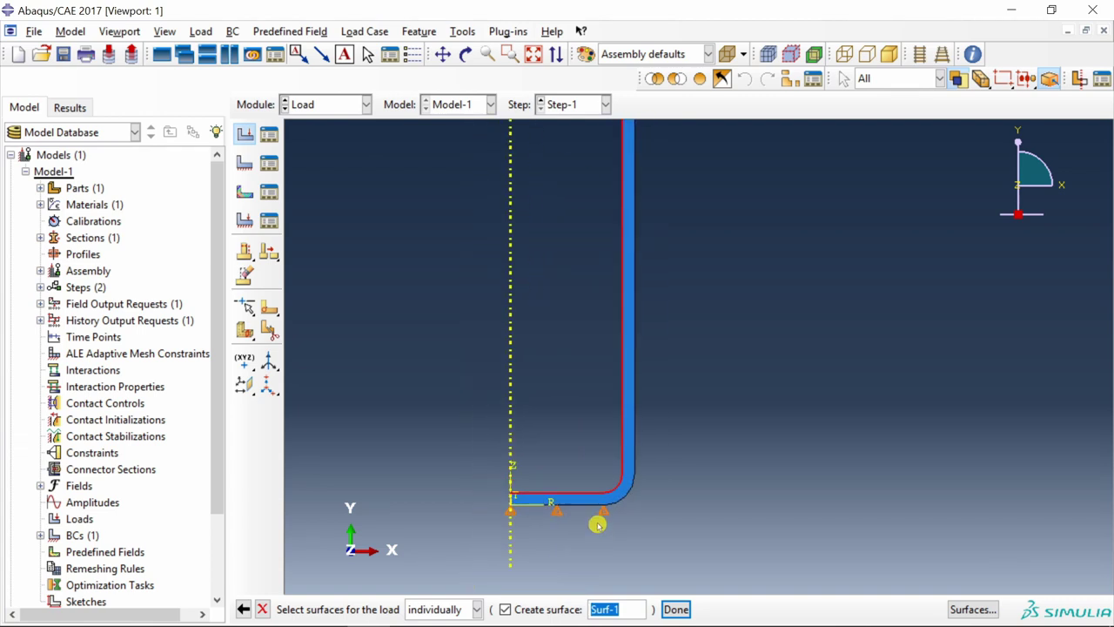
scroll(668, 440, "up", 1)
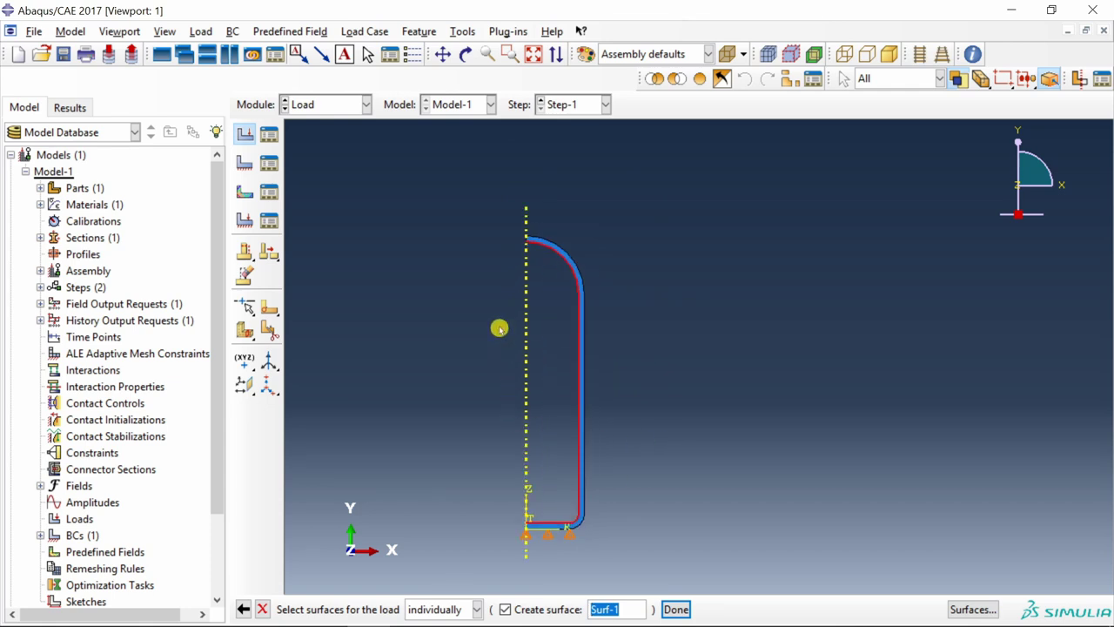
middle_click(500, 325)
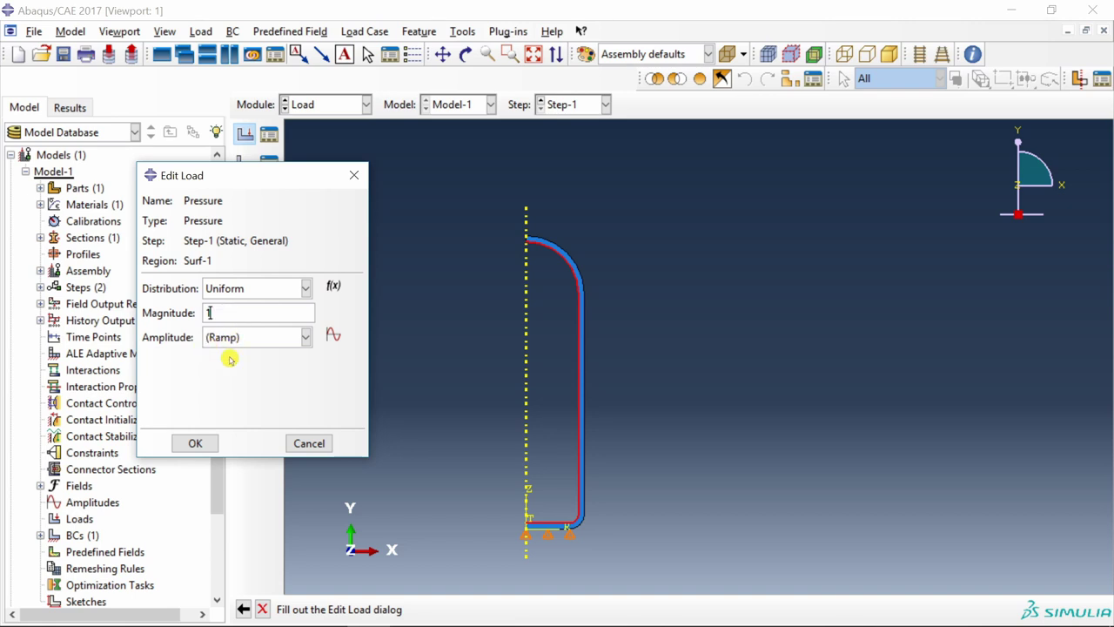
Create tabular amplitude Amp-1 and consult the slide's pressure-time table for its data
left_click(333, 339)
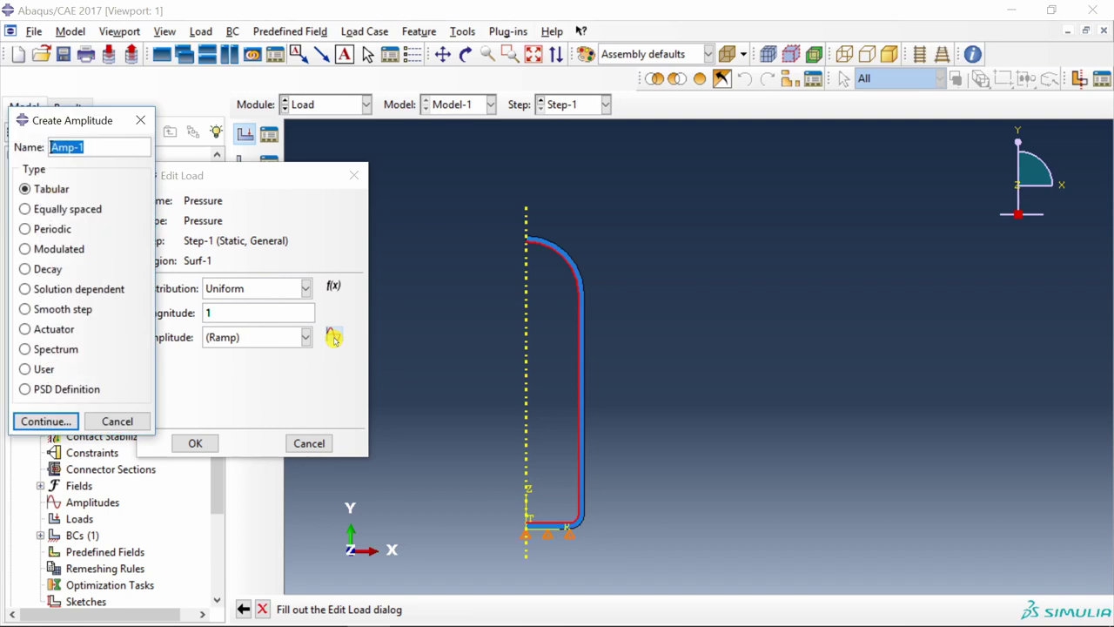
left_click(89, 148)
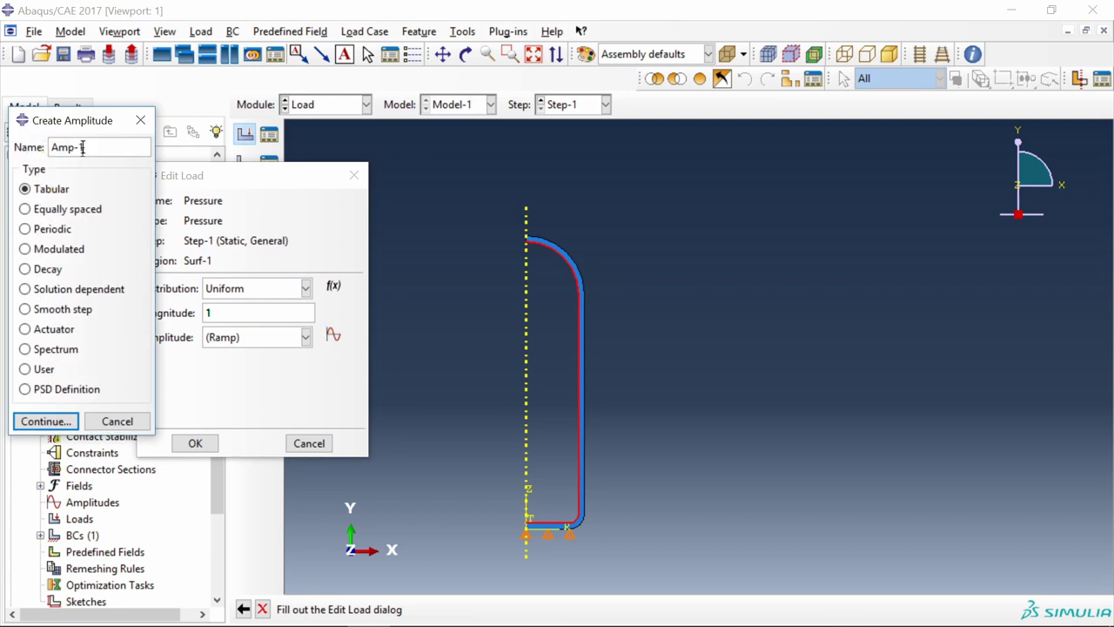
left_click(35, 189)
left_click(39, 421)
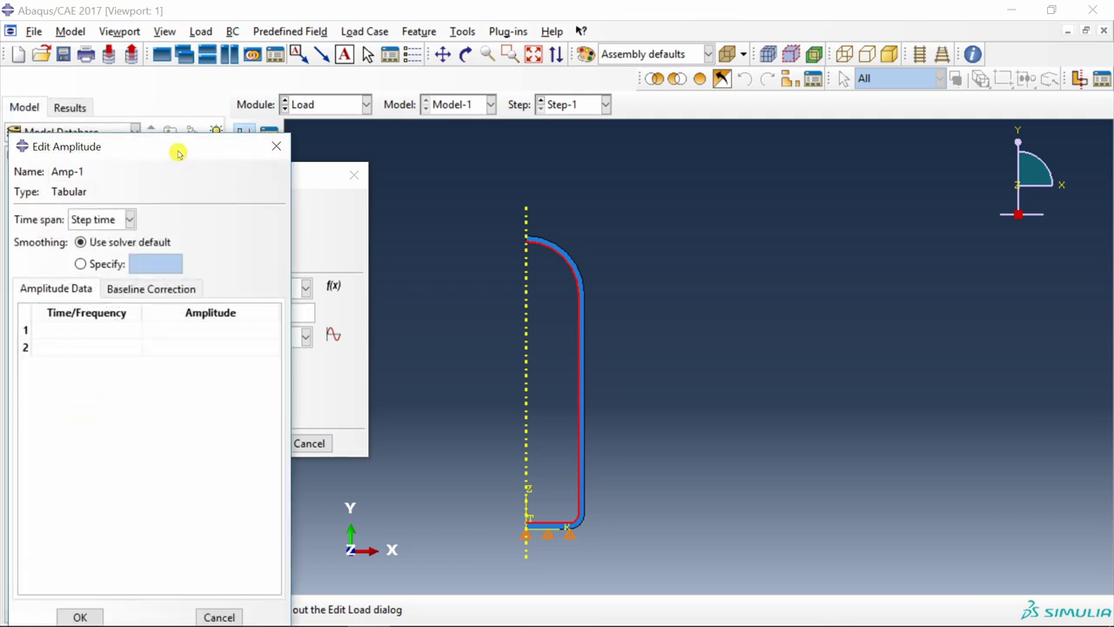
left_click_drag(178, 152, 284, 89)
key("alt+Tab")
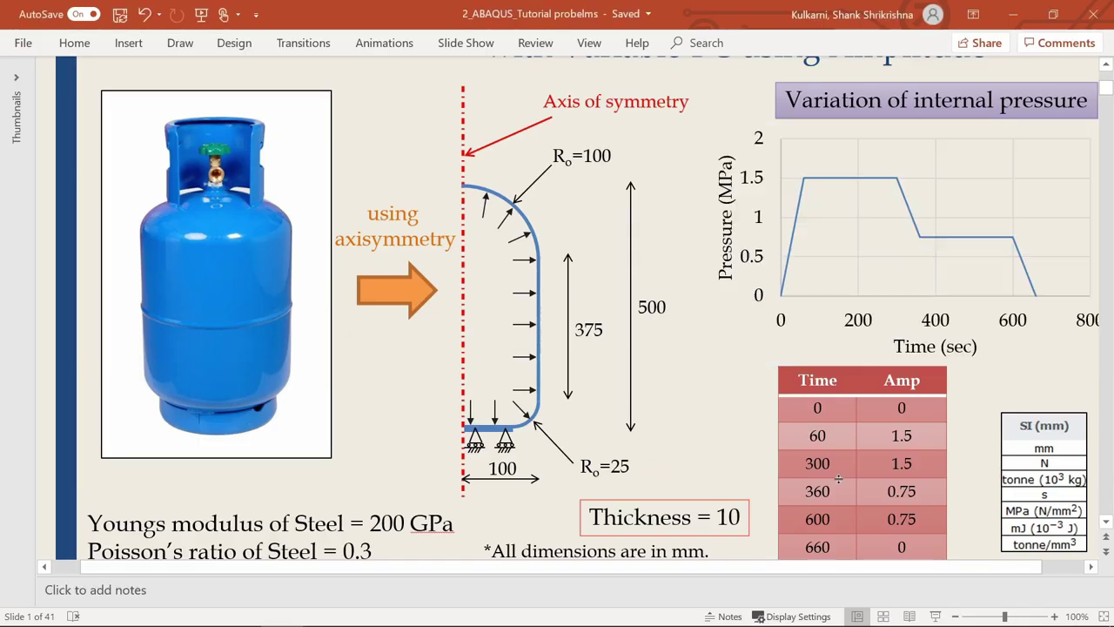
scroll(883, 470, "down", 1)
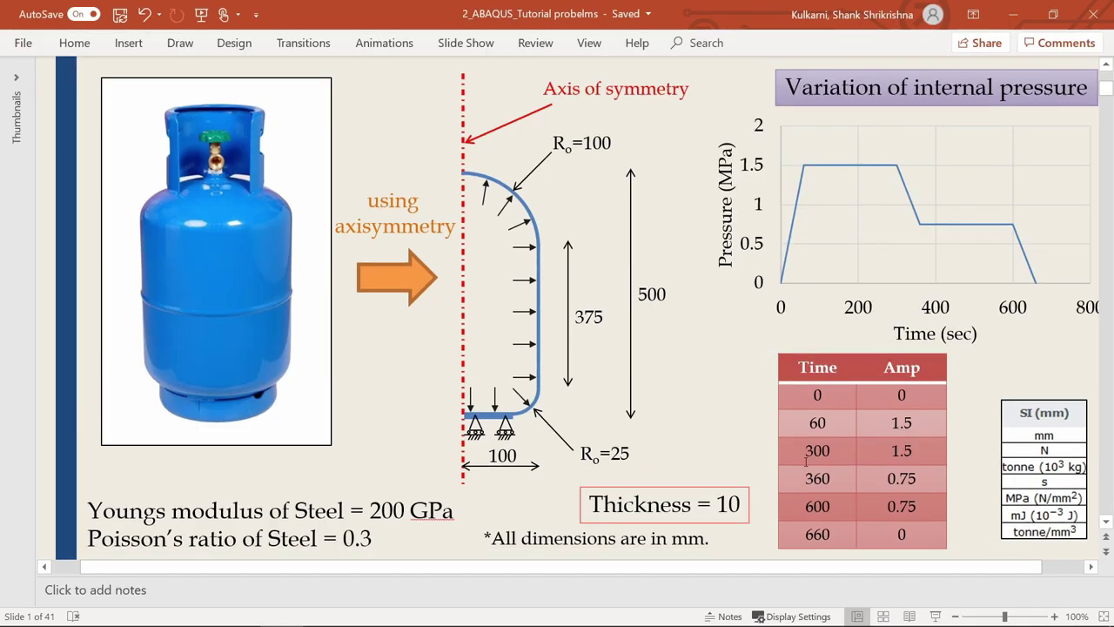
key("alt+Tab")
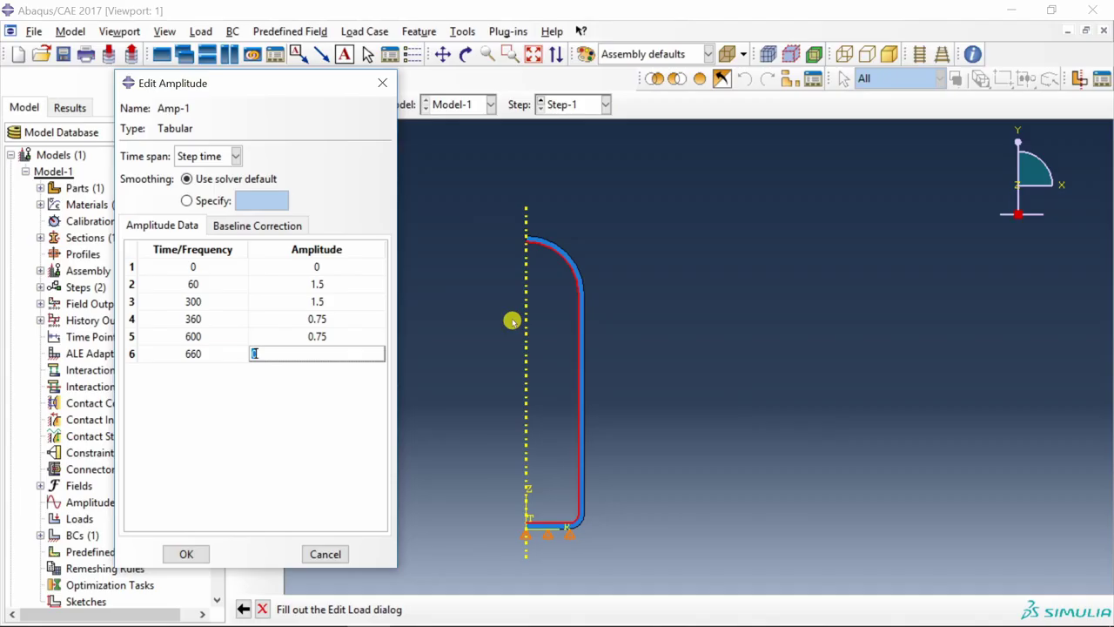
Keep Step time as the Amp-1 amplitude's time span and save the amplitude
left_click(233, 157)
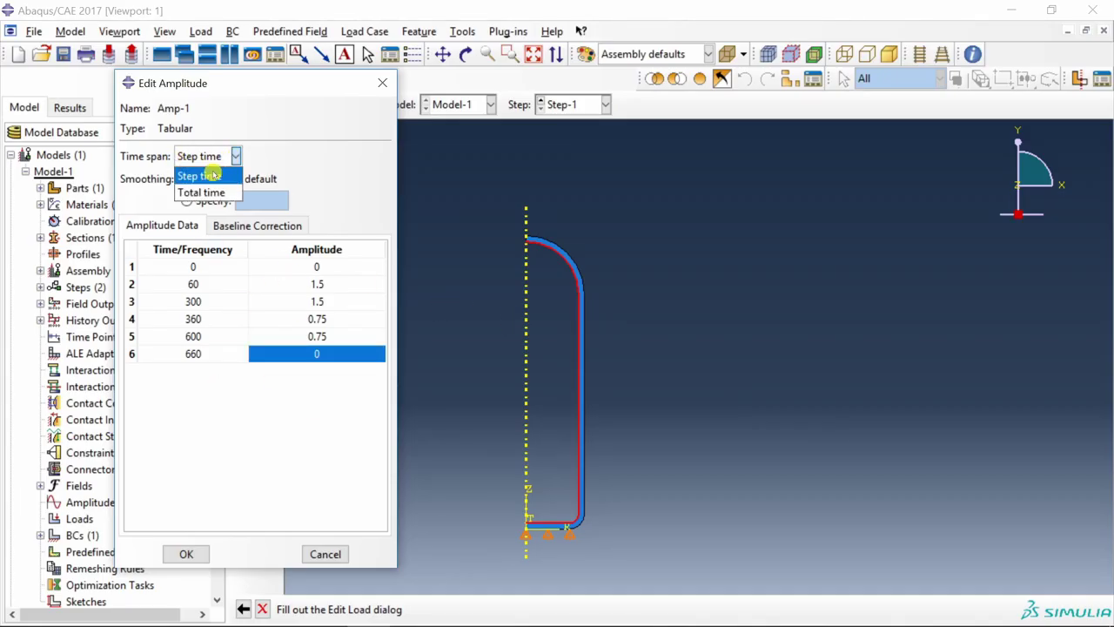
left_click(232, 173)
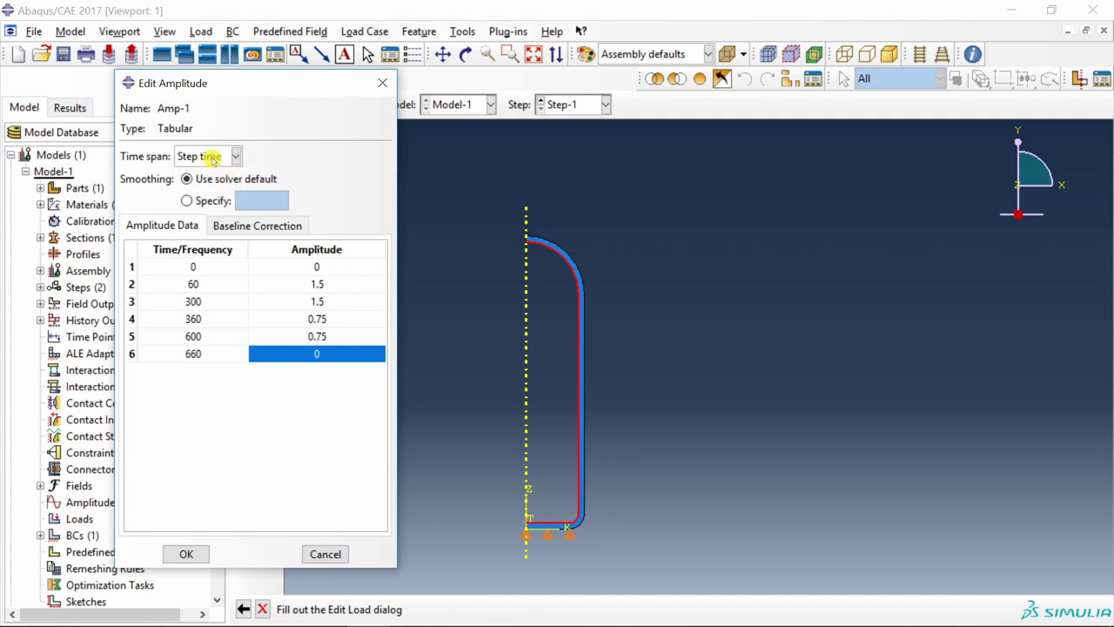
left_click(200, 554)
Make the pressure load follow the Amp-1 amplitude
left_click(304, 341)
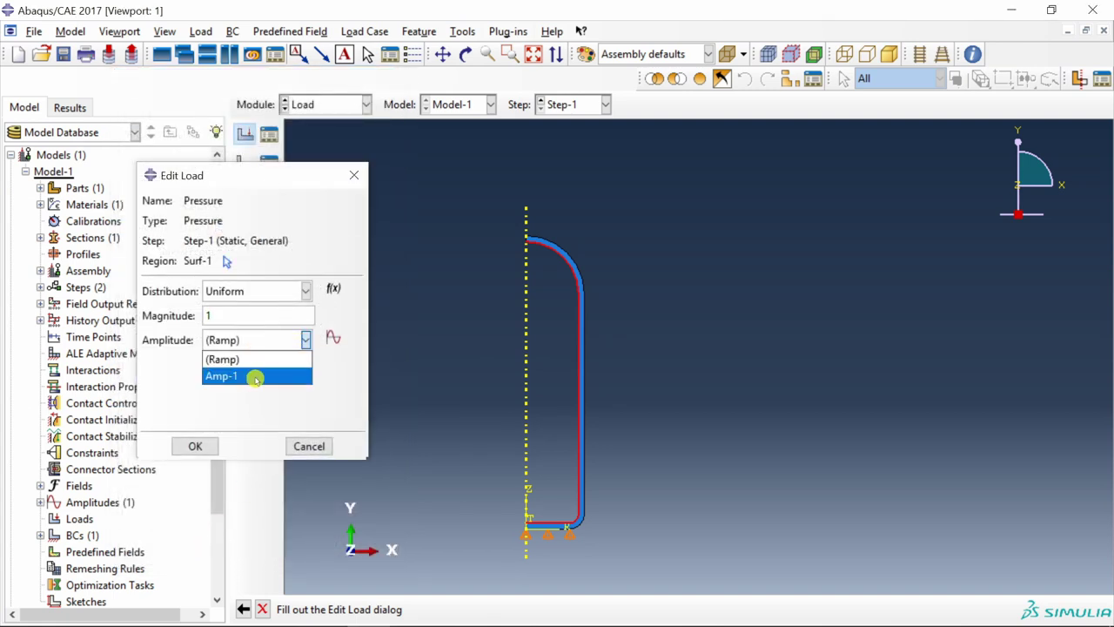
left_click(252, 376)
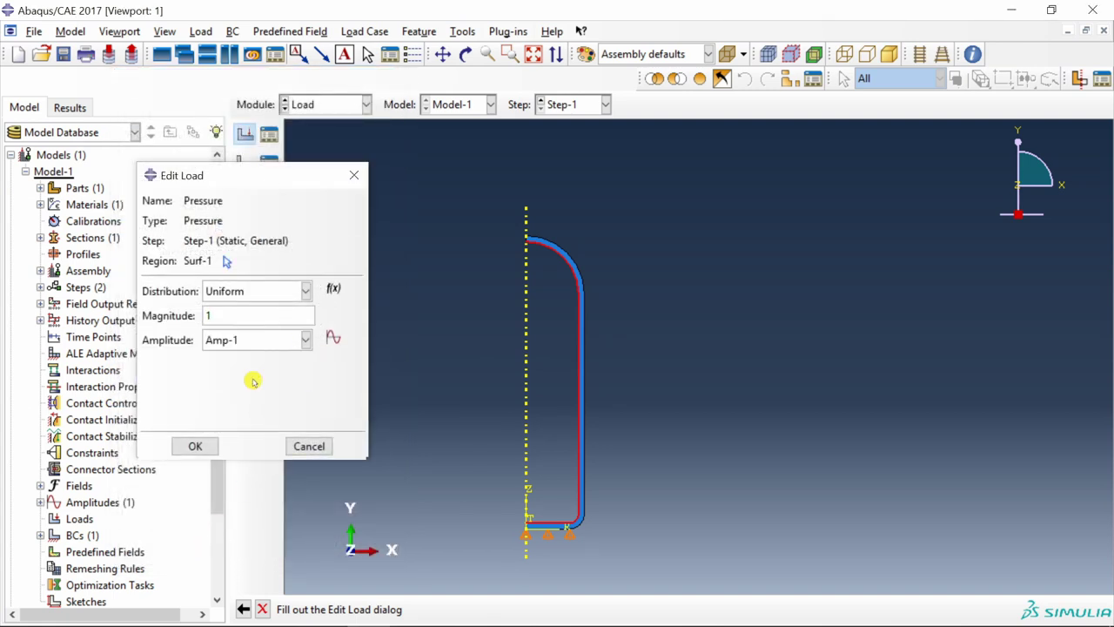
left_click(195, 446)
scroll(583, 523, "up", 2)
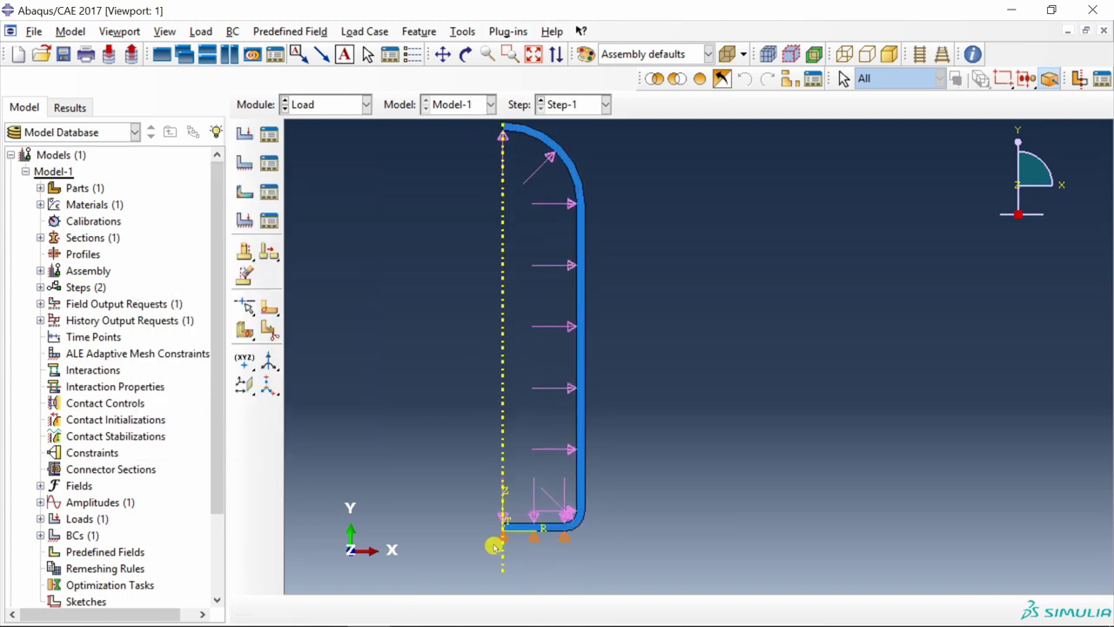
left_click(304, 104)
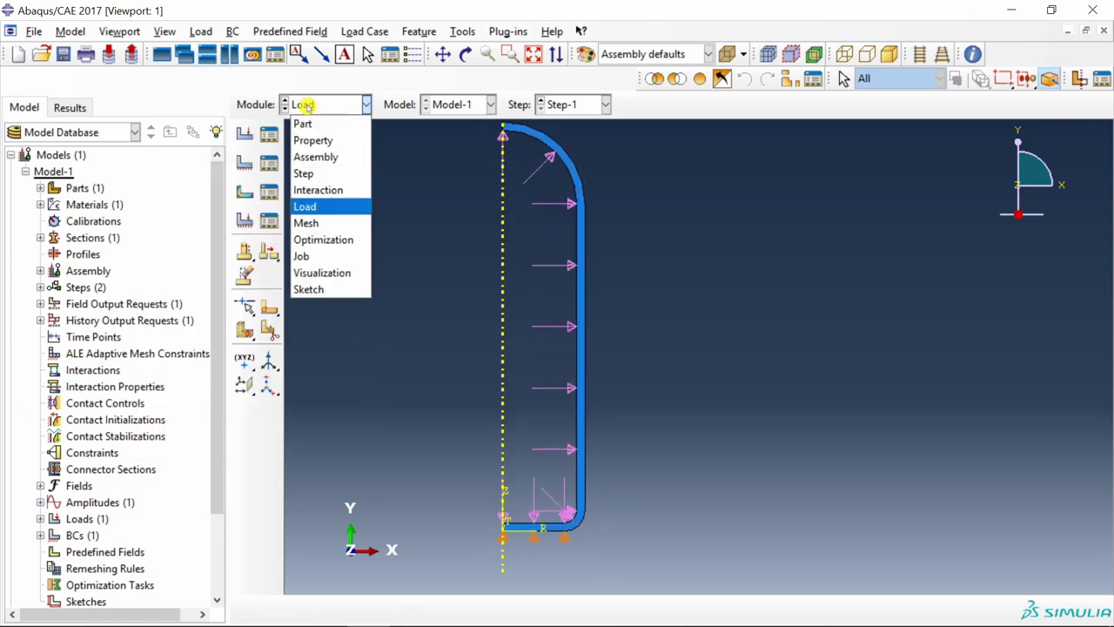
In the Mesh module, sketch a partition line across the vessel wall's first straight-to-arc transition
left_click(328, 223)
left_click(614, 104)
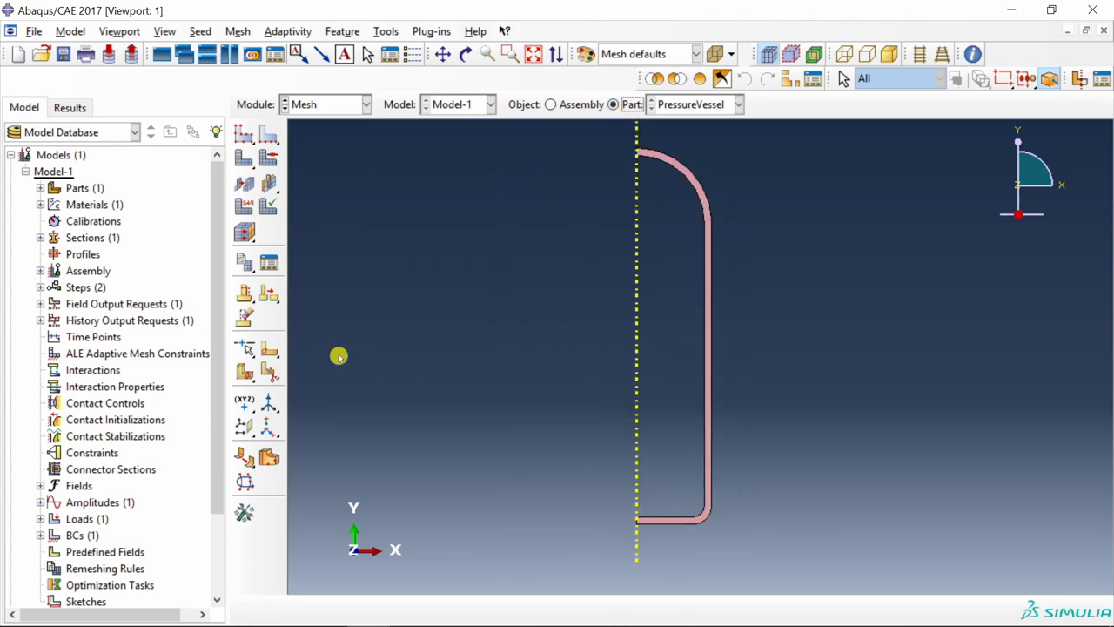
left_click(269, 350)
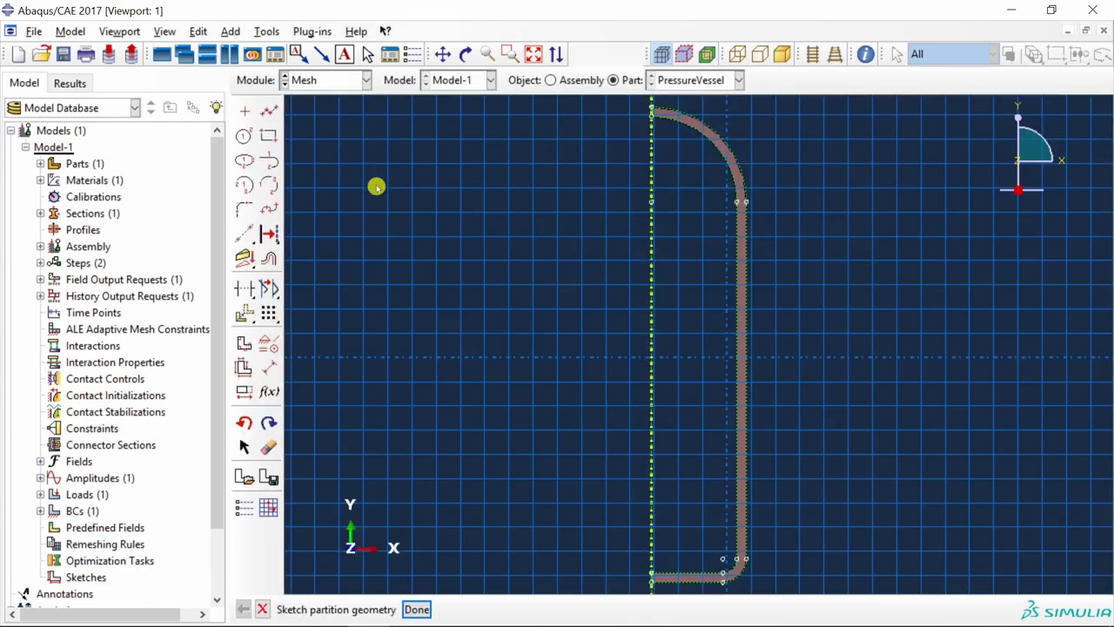
left_click(271, 112)
scroll(758, 206, "up", 5)
left_click(692, 195)
left_click(726, 198)
scroll(679, 220, "down", 2)
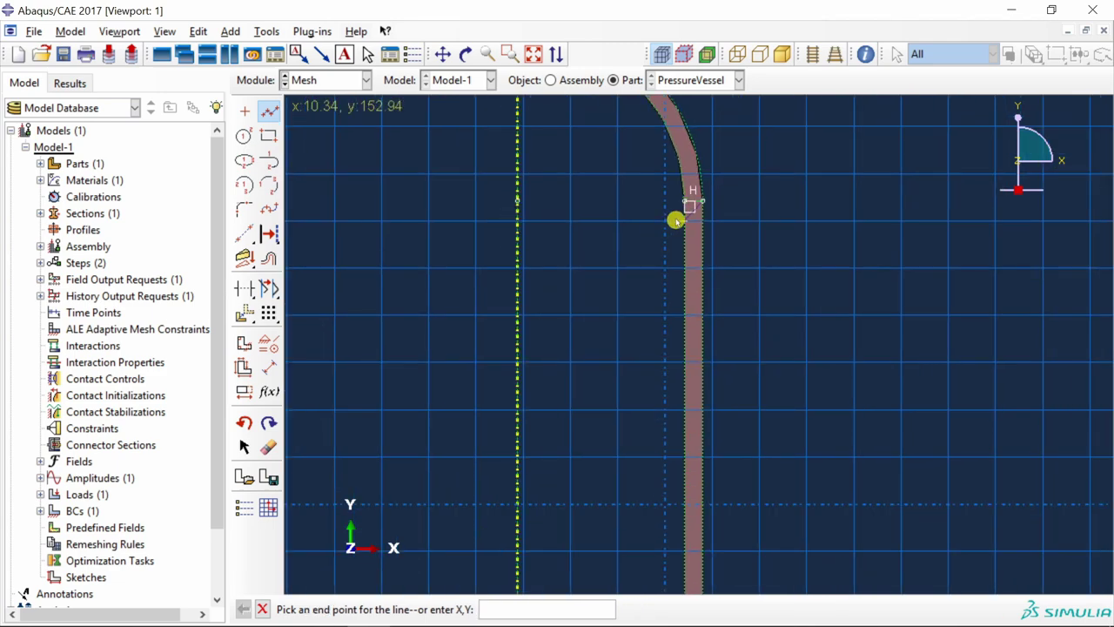
middle_click(788, 265)
Add horizontal and vertical partition lines across the elbow, then finish the partition sketch
scroll(781, 259, "down", 3)
scroll(741, 552, "up", 5)
left_click(697, 478)
left_click(729, 478)
middle_click(791, 534)
left_click(647, 562)
left_click(646, 478)
middle_click(805, 488)
scroll(803, 406, "down", 2)
scroll(609, 400, "down", 3)
middle_click(619, 333)
middle_click(485, 367)
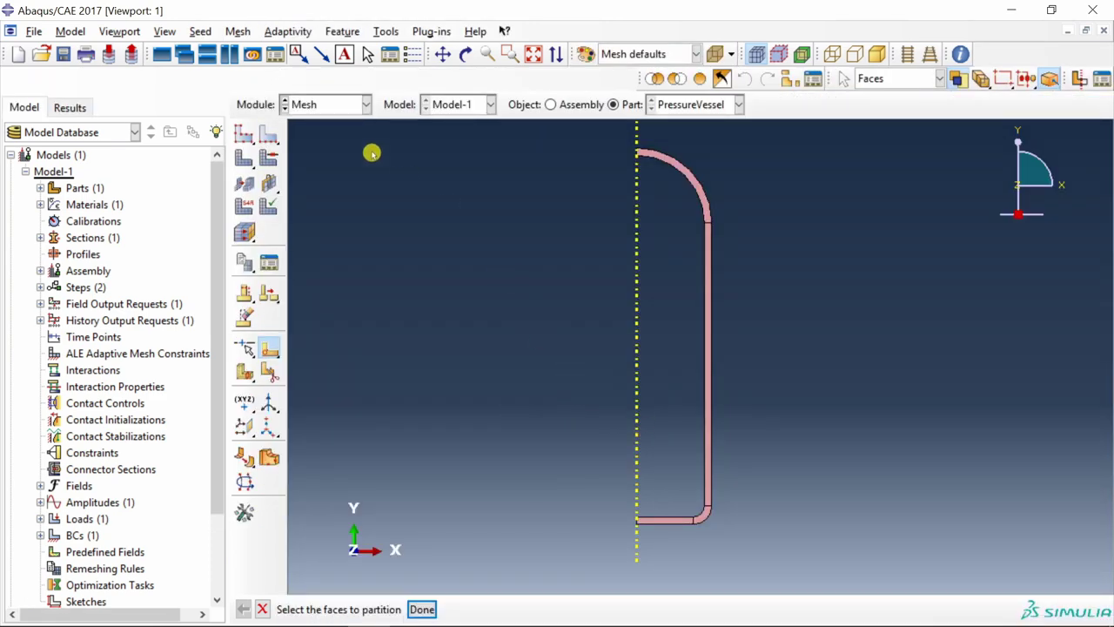
Set mesh controls for the whole vessel to Quad elements with the Structured technique
left_click(238, 33)
left_click(254, 50)
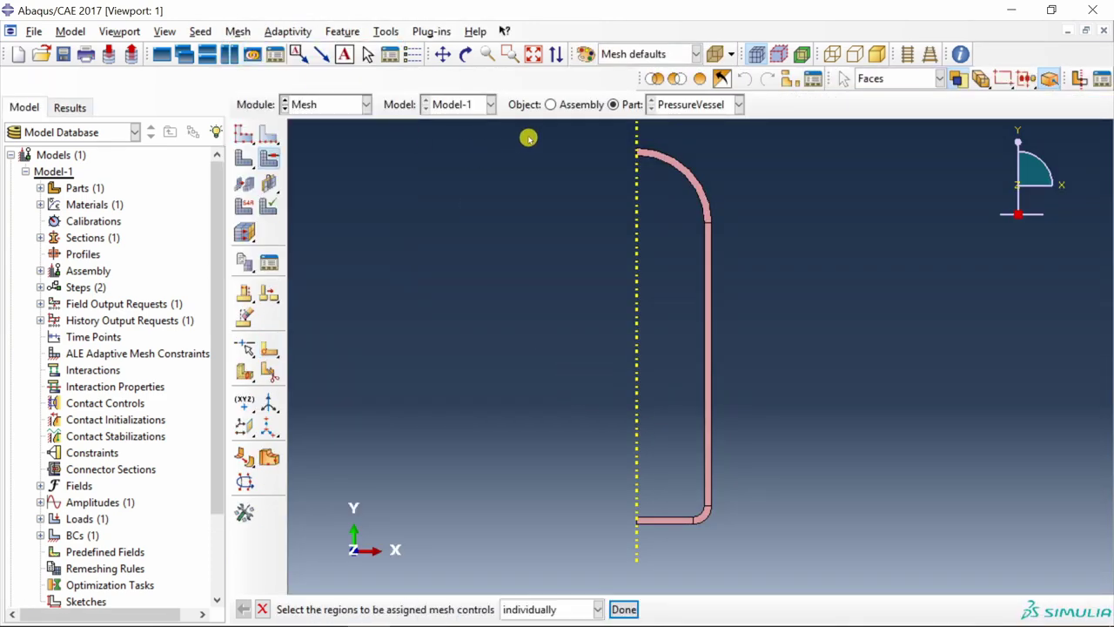
left_click_drag(560, 134, 763, 535)
middle_click(833, 389)
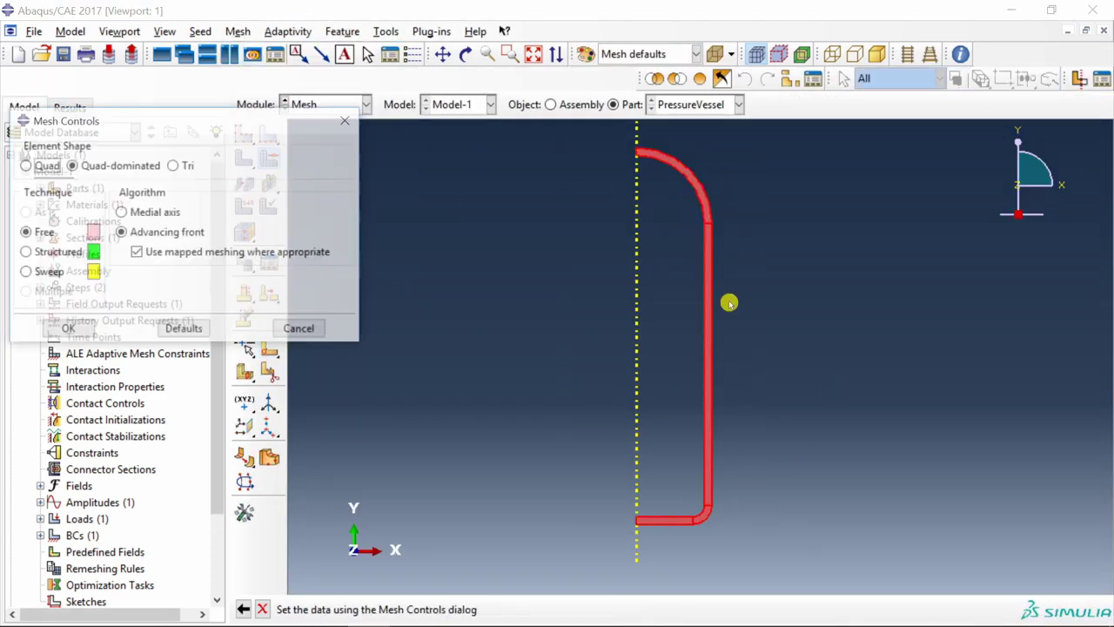
left_click(42, 253)
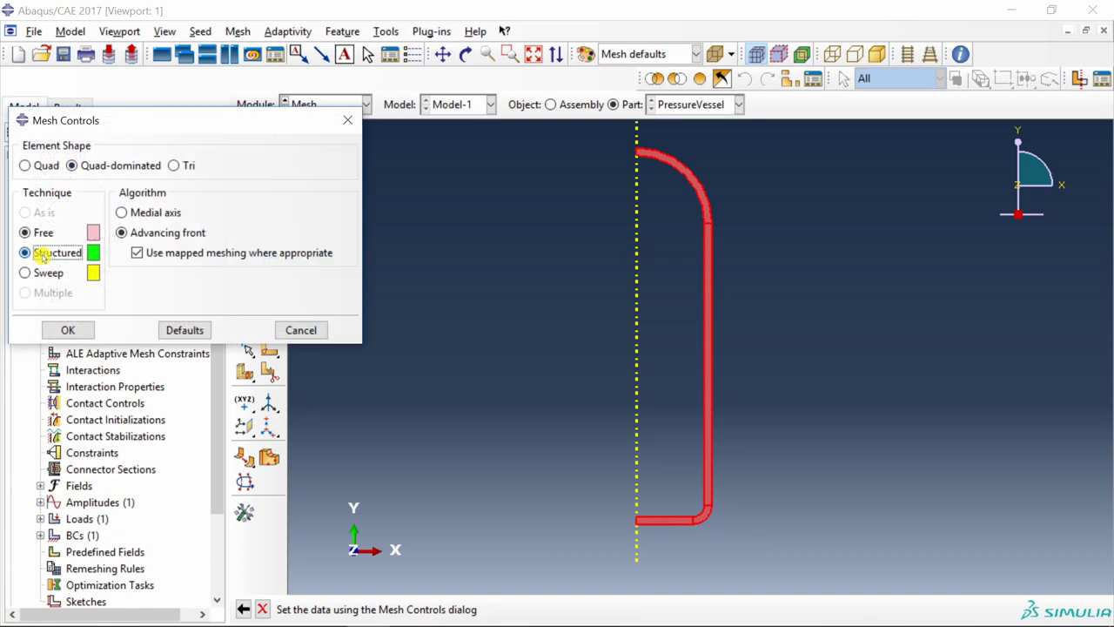
left_click(41, 165)
left_click(68, 329)
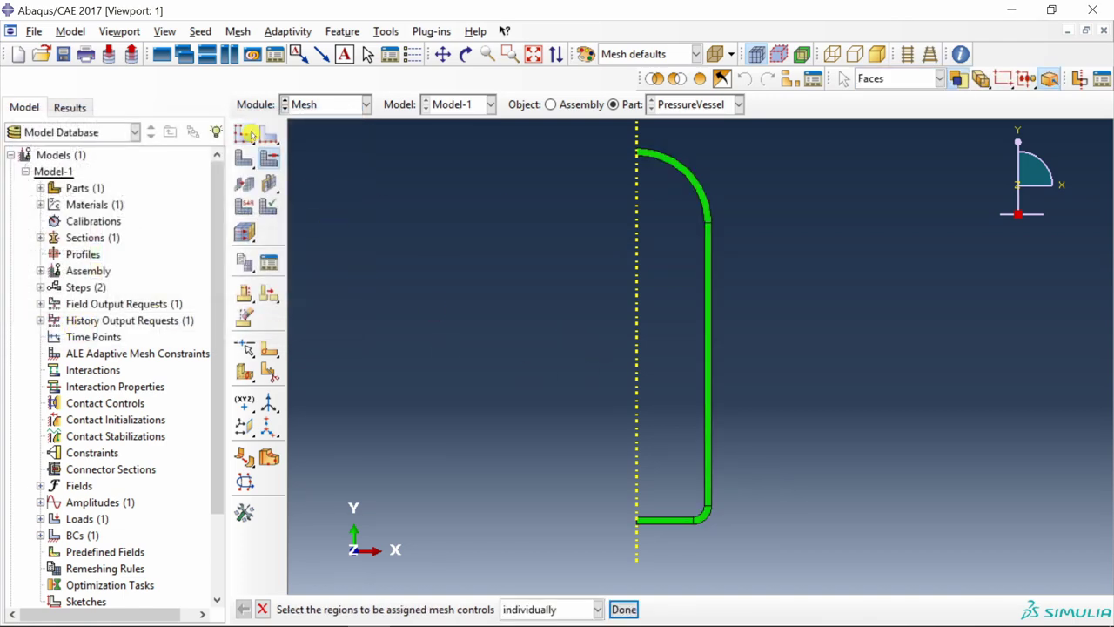
Seed the PressureVessel part with global size 2 and mesh it
left_click(248, 132)
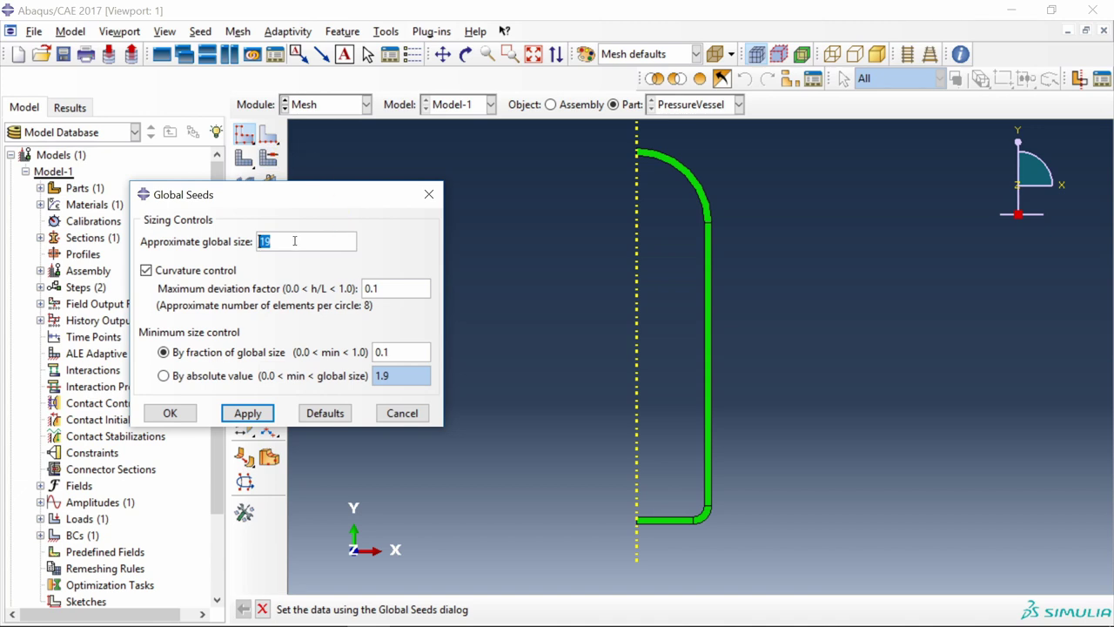
left_click(255, 415)
left_click(170, 414)
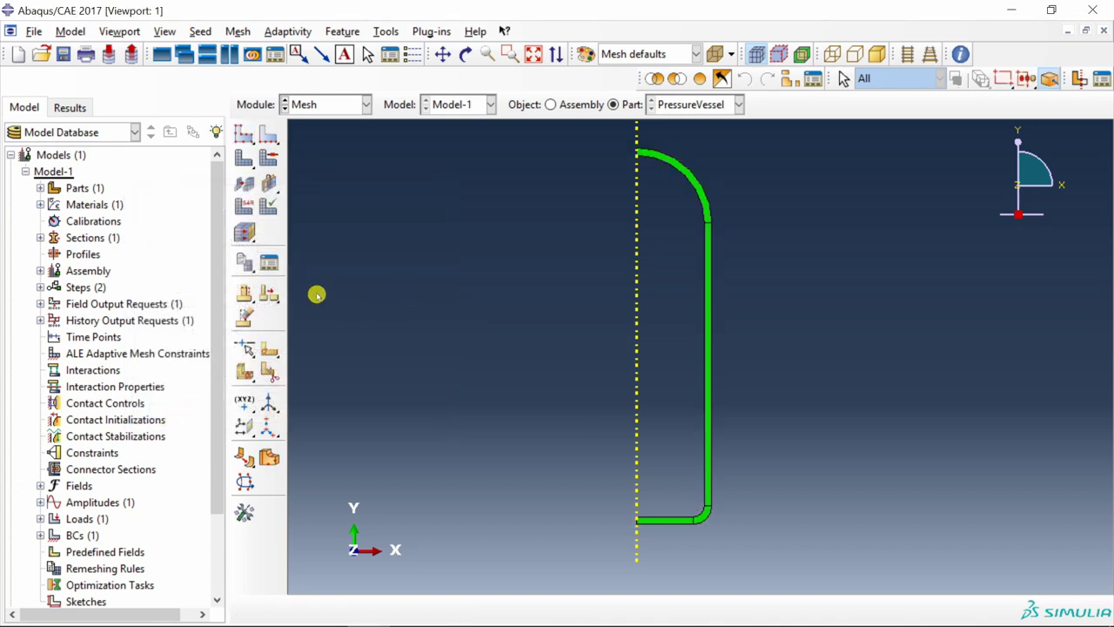
left_click(245, 160)
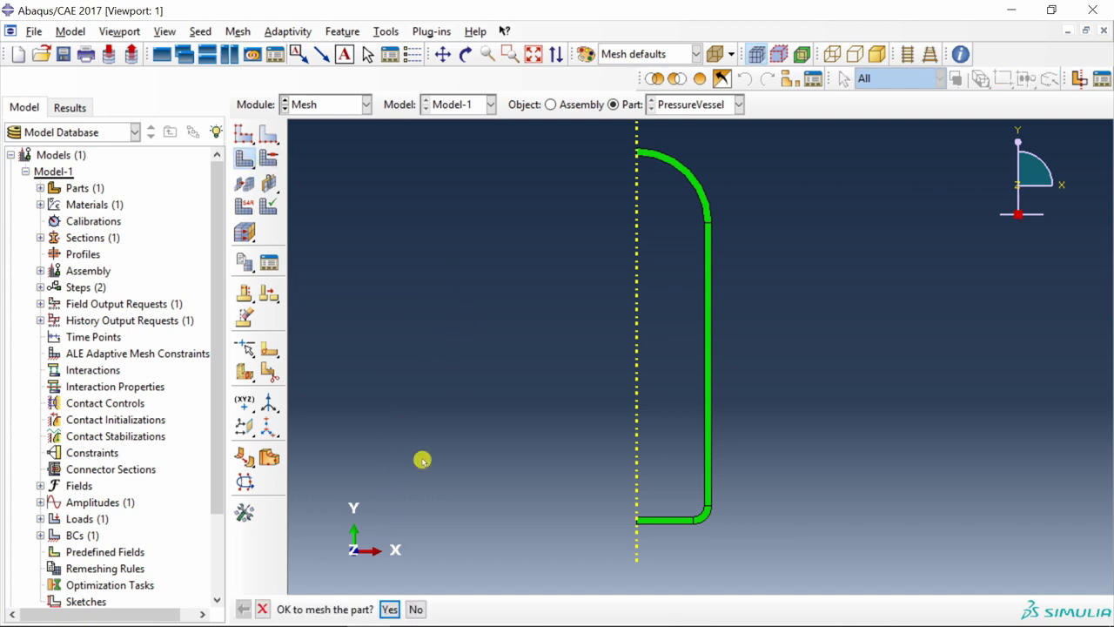
middle_click(462, 407)
scroll(522, 367, "down", 1)
scroll(650, 346, "up", 10)
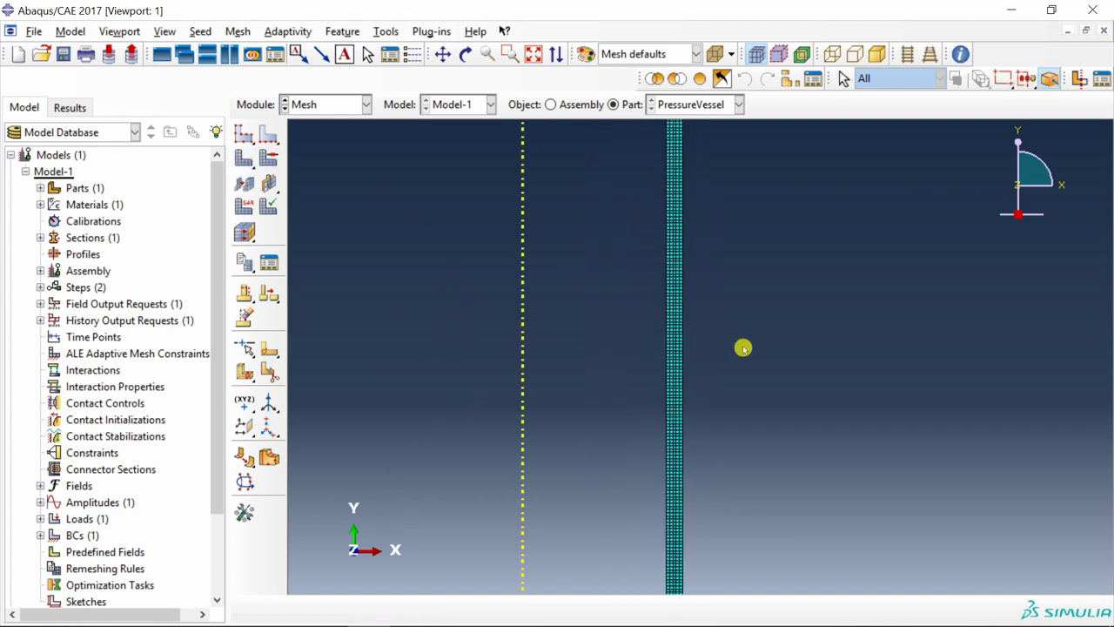
Assign CAX4R axisymmetric stress elements with reduced integration to the entire vessel region
left_click(237, 32)
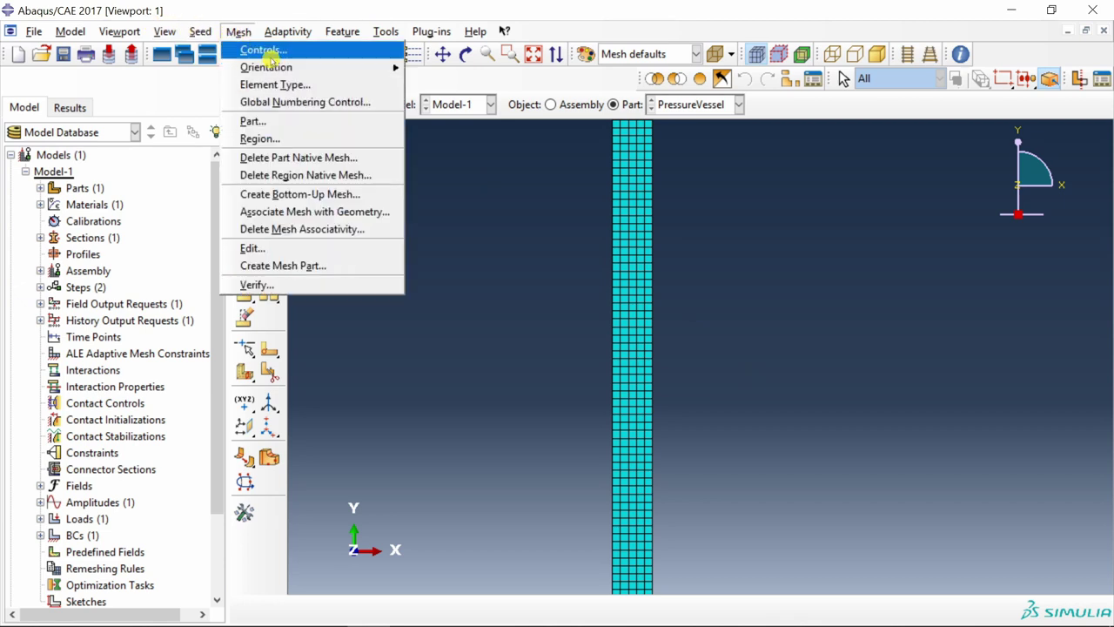
left_click(277, 84)
scroll(652, 345, "down", 5)
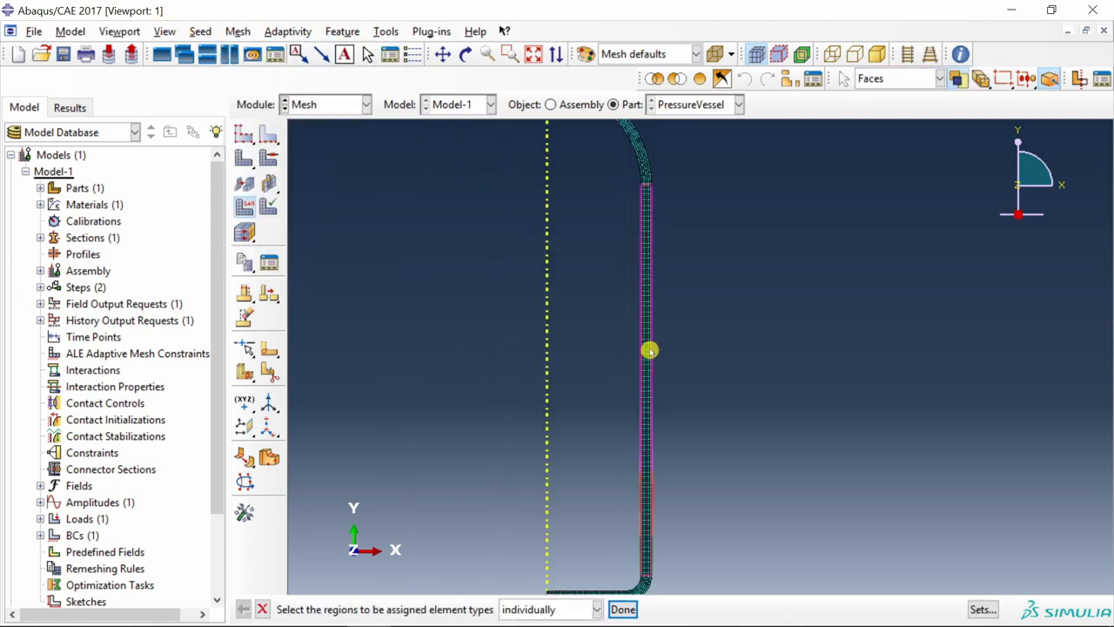
scroll(535, 338, "down", 3)
left_click_drag(499, 181, 644, 515)
middle_click(754, 438)
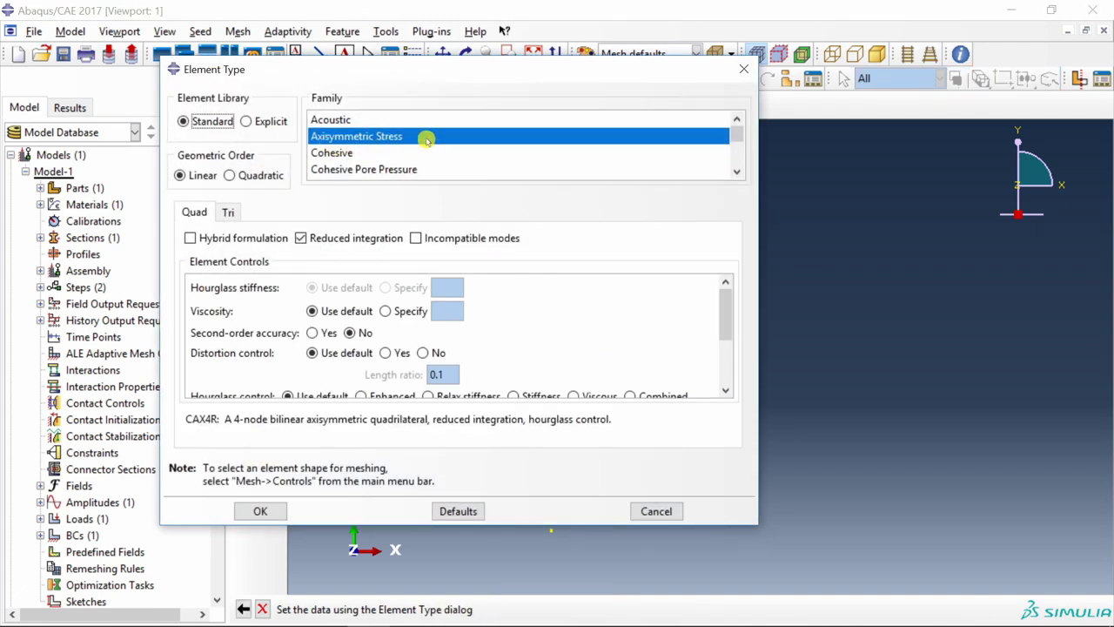
left_click(261, 511)
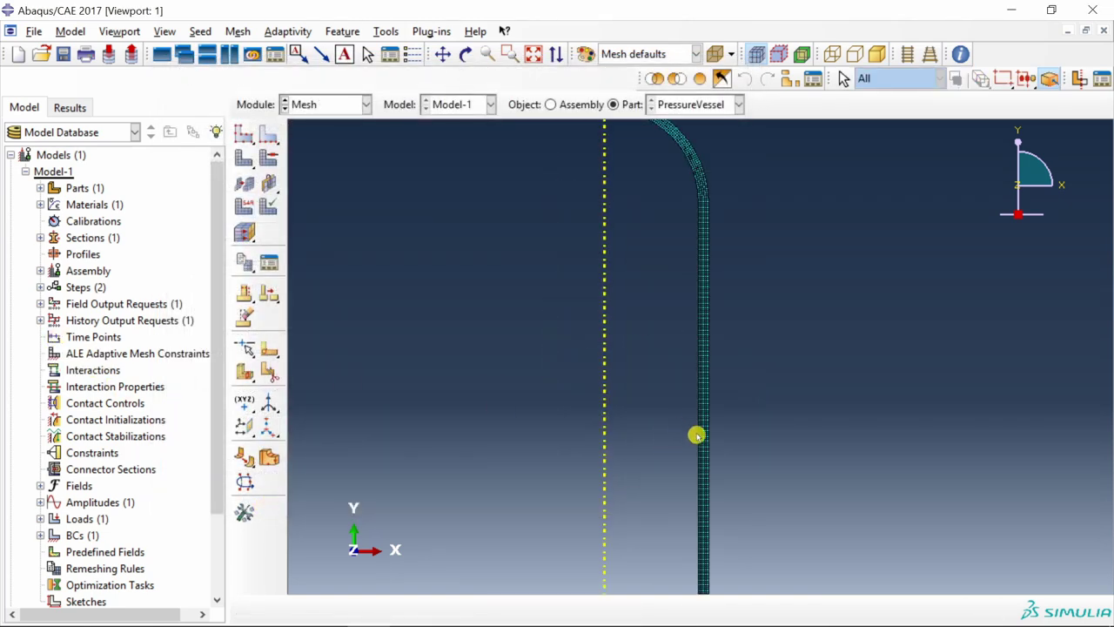
scroll(697, 433, "down", 5)
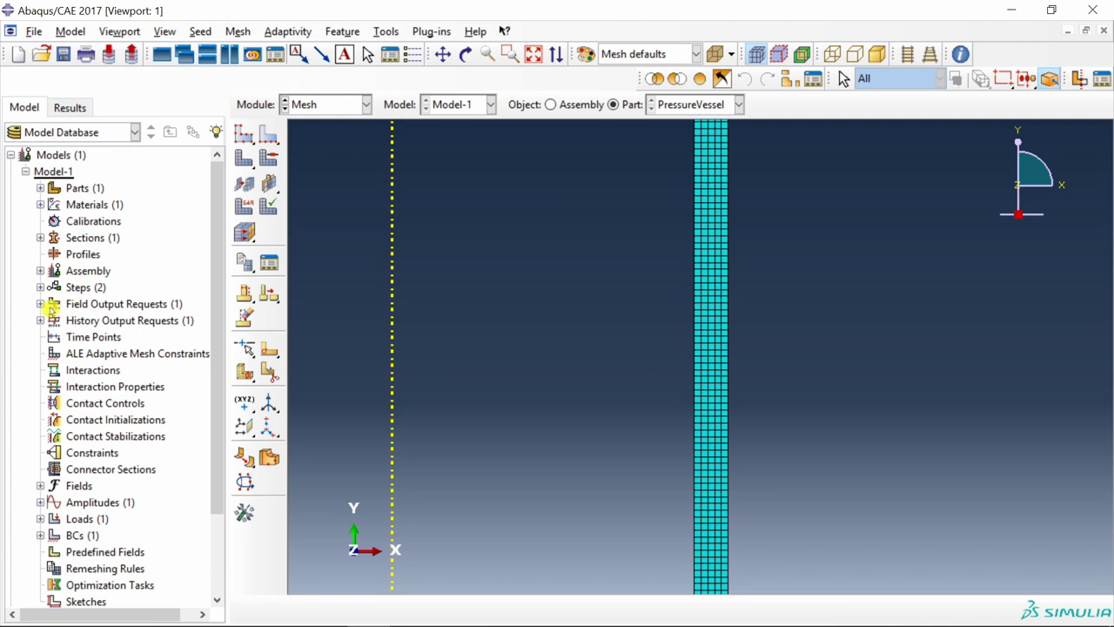
Create node set Point_set holding a single node on the vessel wall's inner edge
left_click(40, 272)
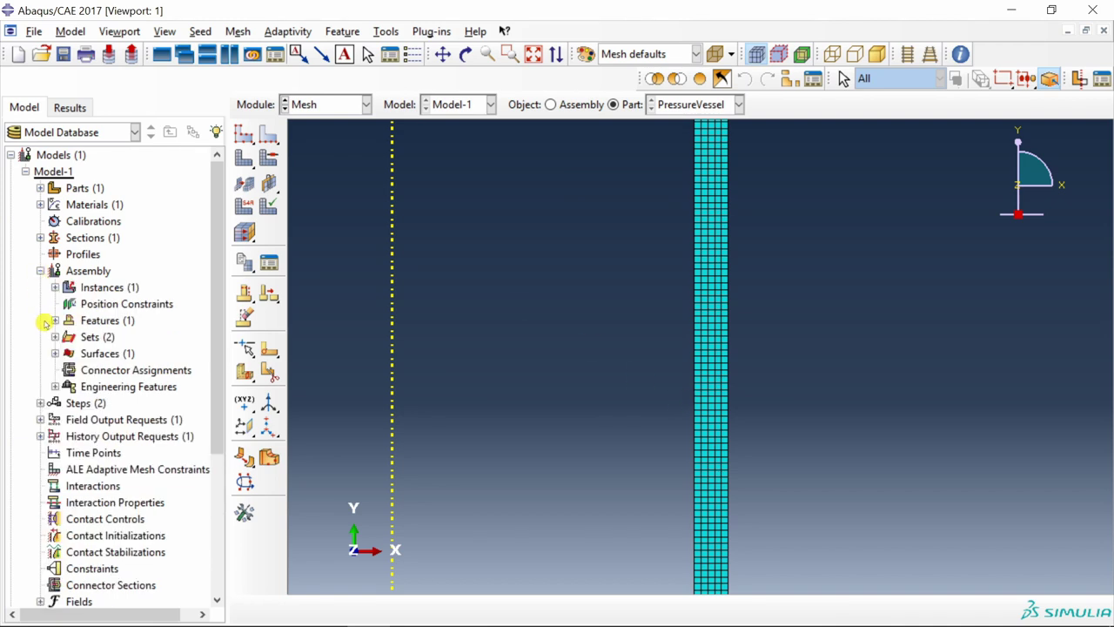
double_click(94, 338)
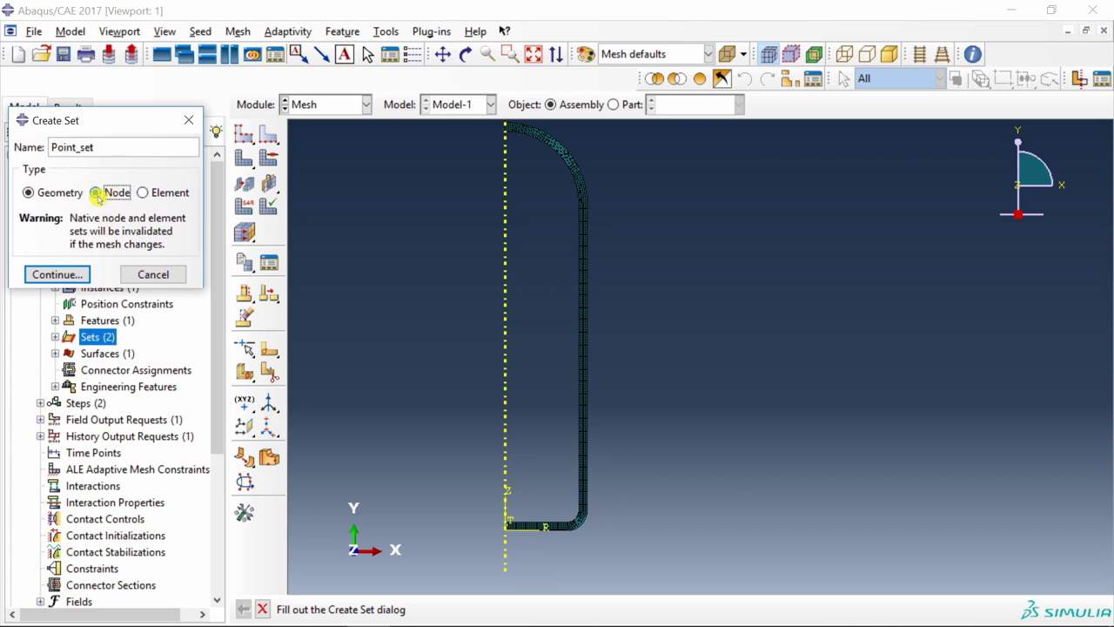
left_click(95, 192)
left_click(54, 274)
scroll(560, 331, "up", 8)
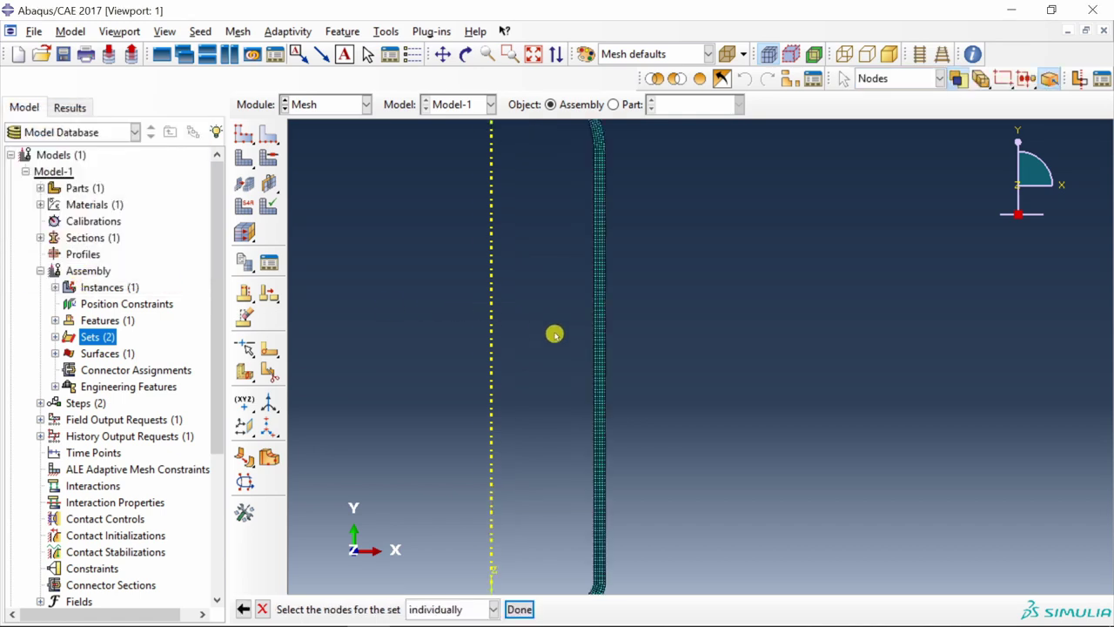
scroll(597, 355, "up", 2)
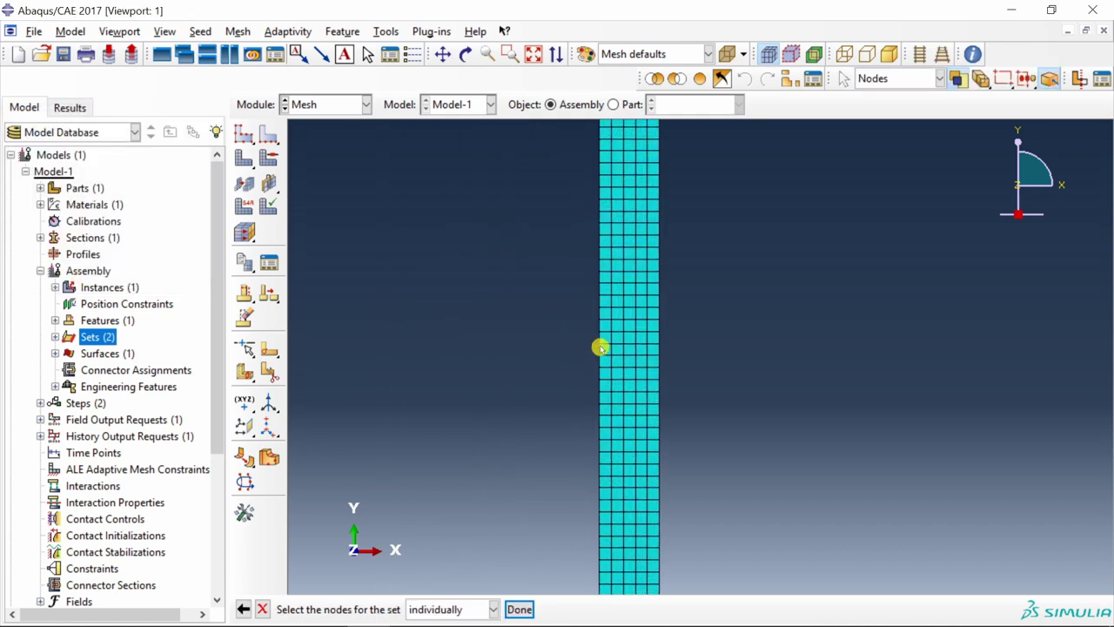
left_click(599, 348)
middle_click(542, 351)
scroll(543, 352, "down", 2)
scroll(642, 362, "down", 7)
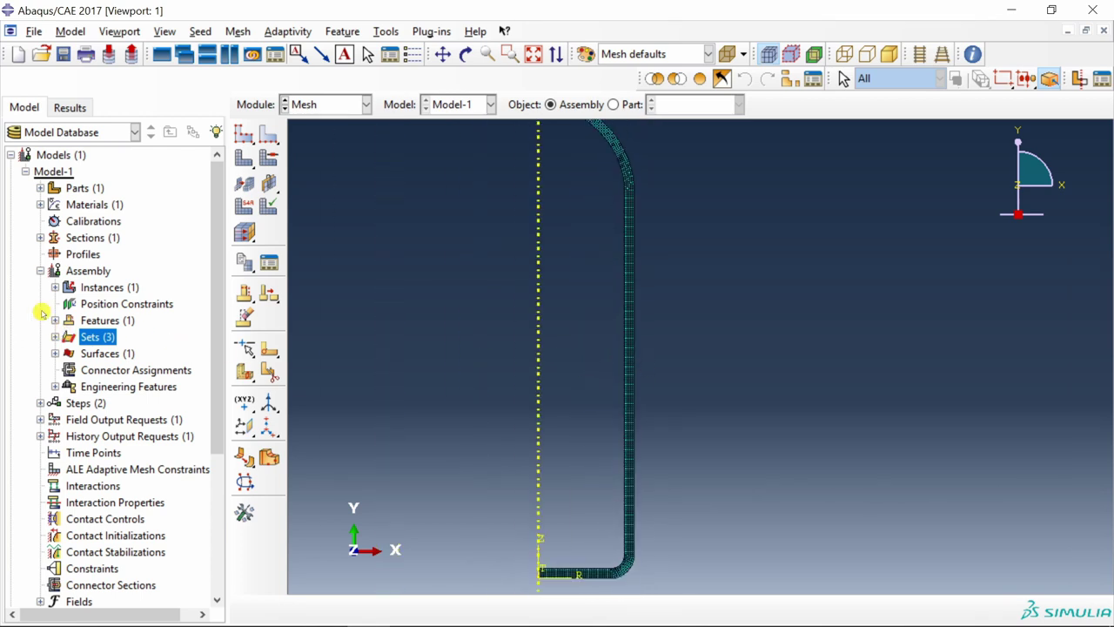
left_click(40, 270)
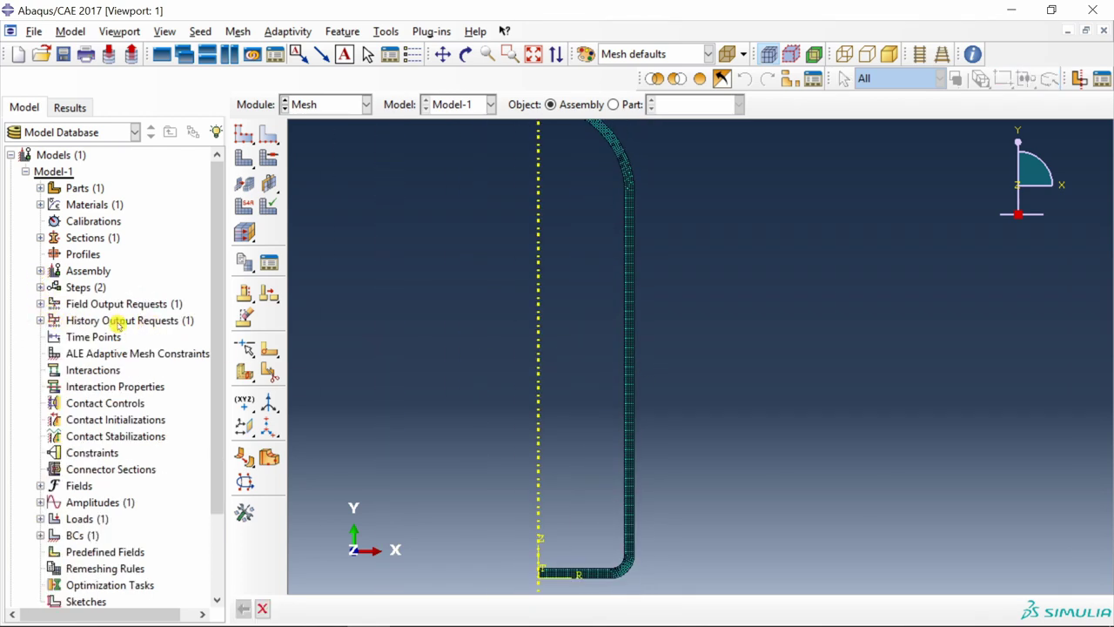
Create history output request H-Output-2 for Step-1 with its domain set to Point_set
left_click(40, 321)
double_click(110, 320)
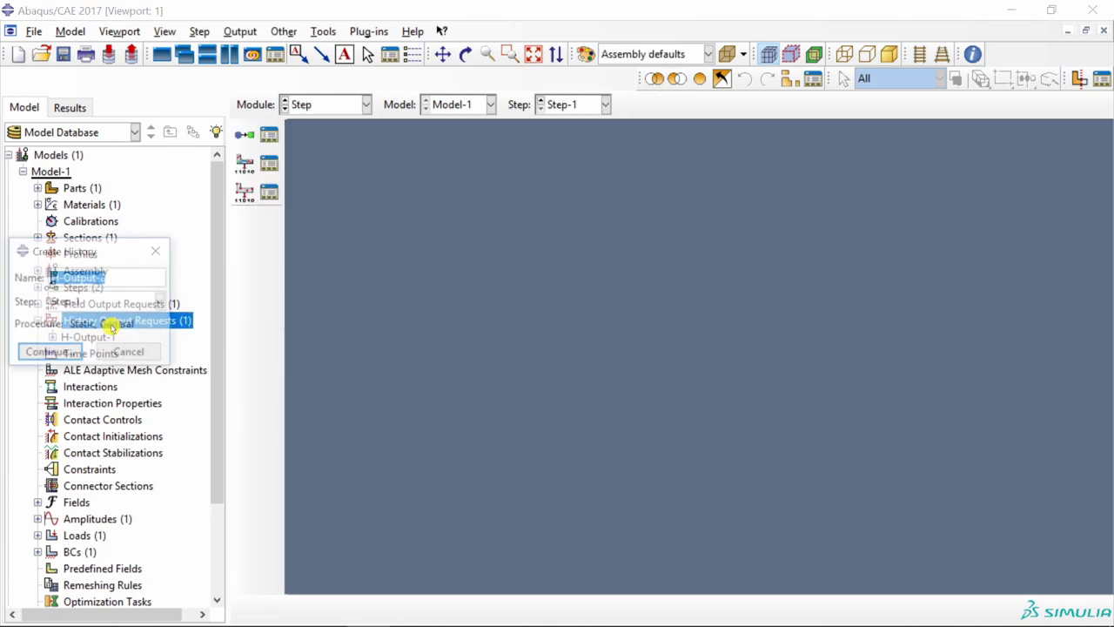
left_click(46, 351)
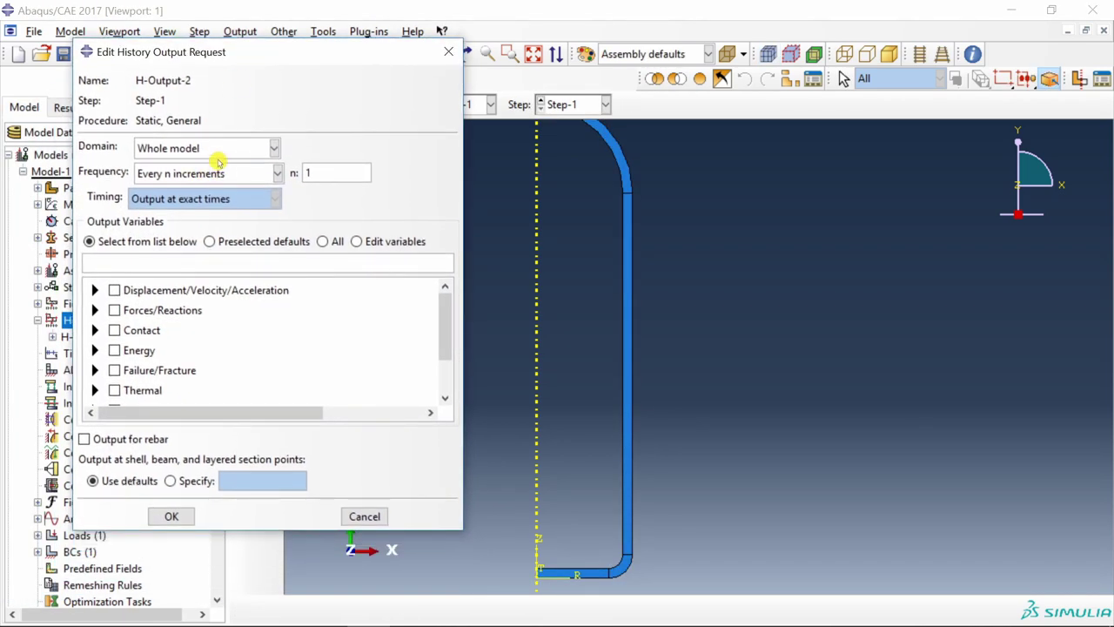
left_click(218, 150)
left_click(240, 180)
left_click(365, 152)
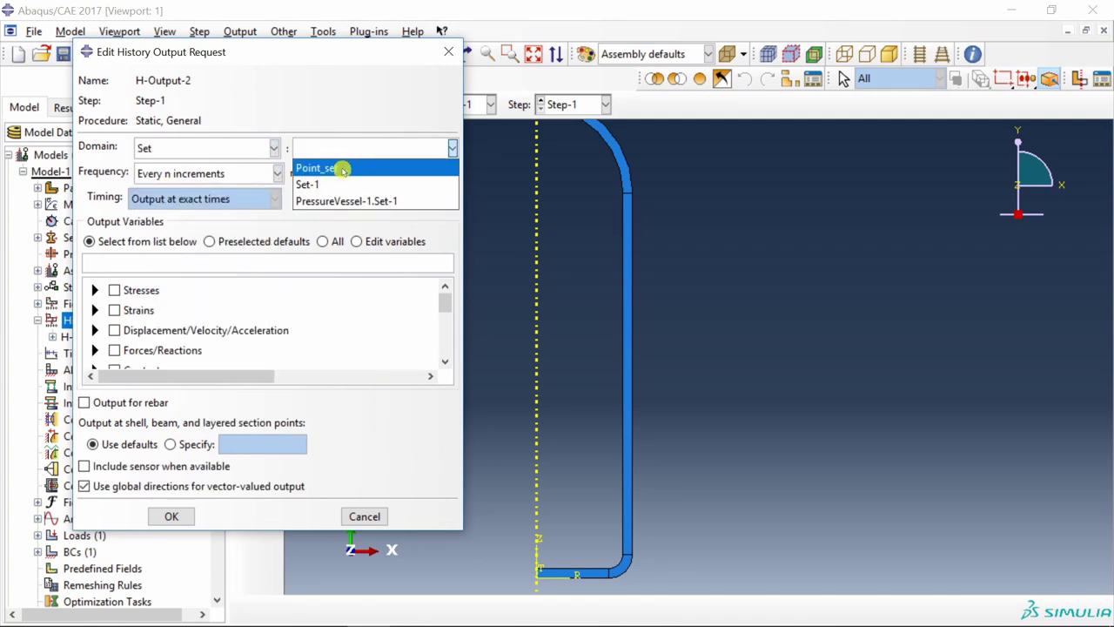
left_click(381, 168)
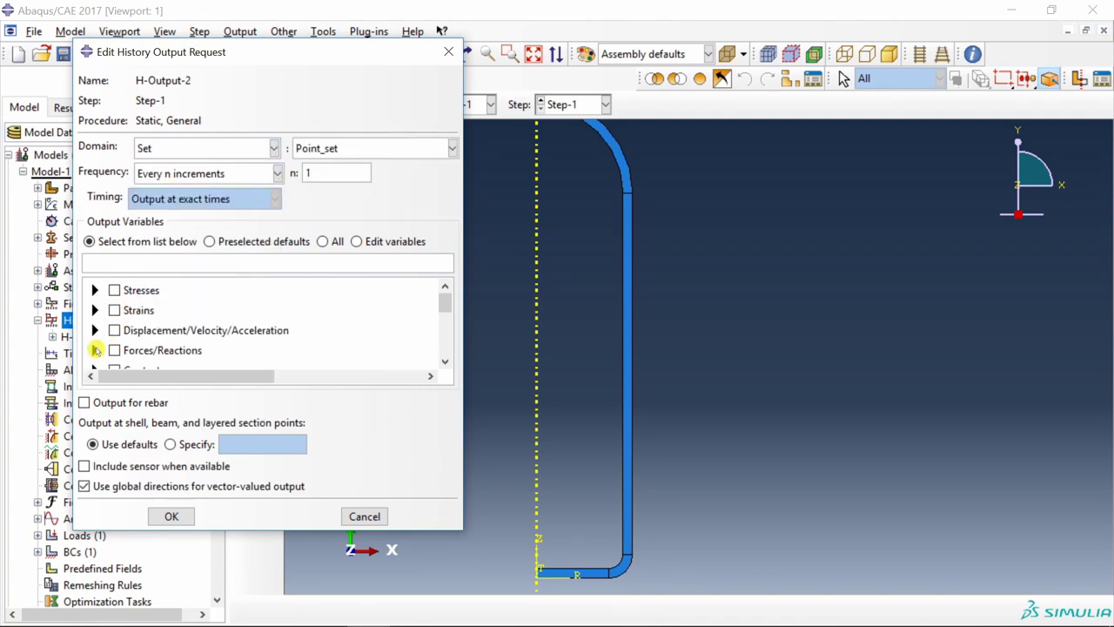
Request only the U1 displacement output and save the history request
left_click(94, 331)
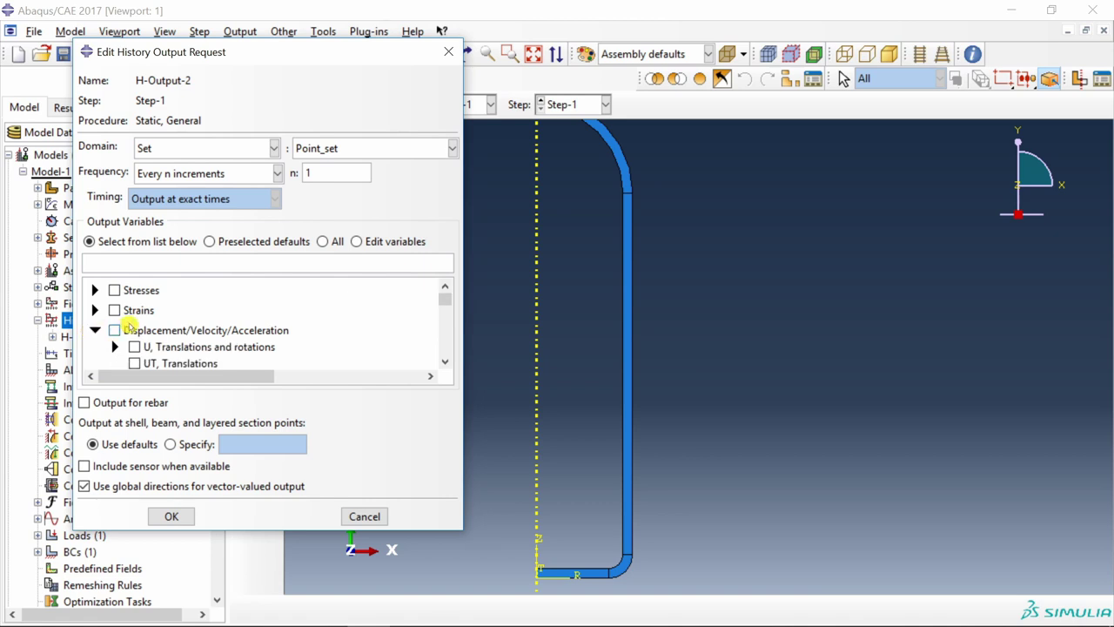
scroll(109, 322, "down", 3)
scroll(109, 321, "up", 1)
scroll(109, 322, "up", 1)
left_click(114, 348)
left_click(155, 363)
left_click(170, 516)
scroll(61, 549, "down", 3)
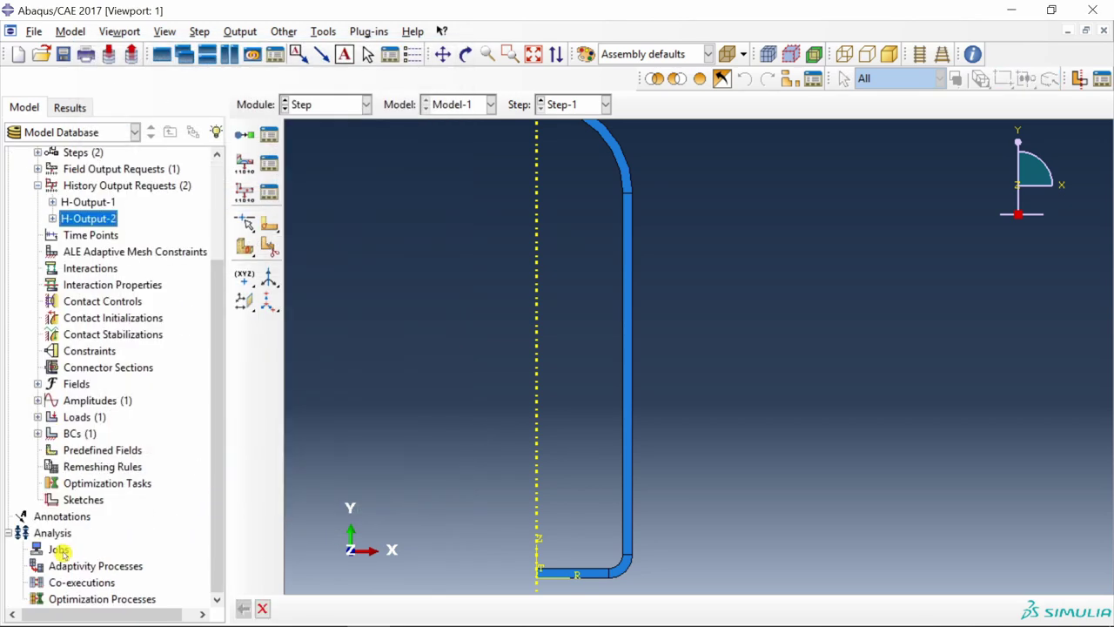
Create an analysis job named PressureVessel with default settings
double_click(58, 551)
type("P")
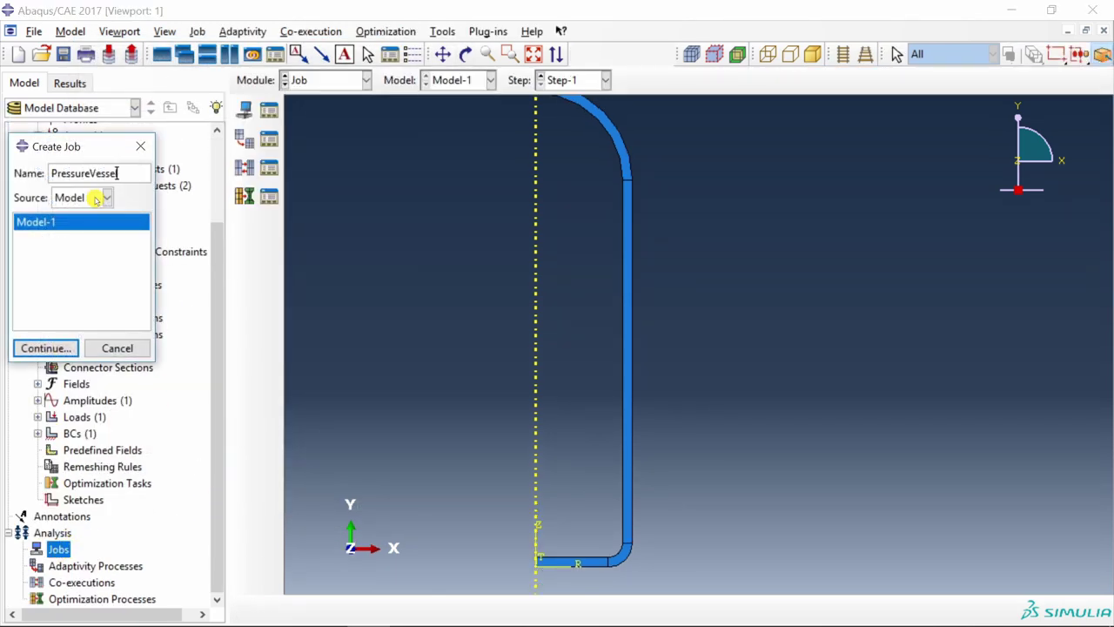
type("ressureVessel")
left_click(66, 353)
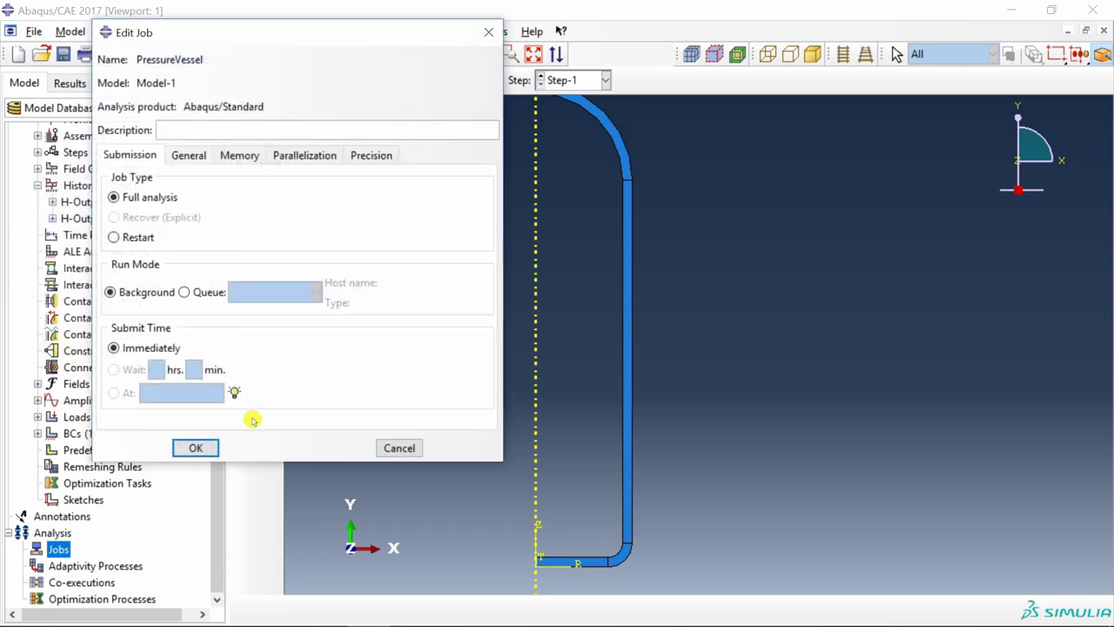
left_click(197, 449)
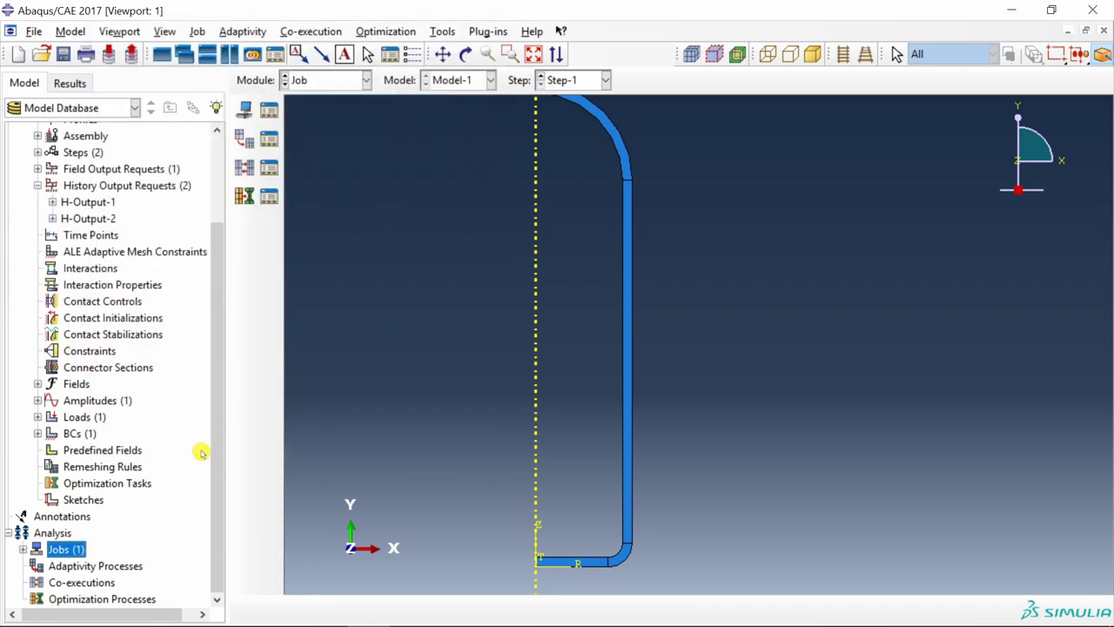
Submit the PressureVessel job and let it run to completion
left_click(22, 549)
left_click(99, 566)
right_click(99, 566)
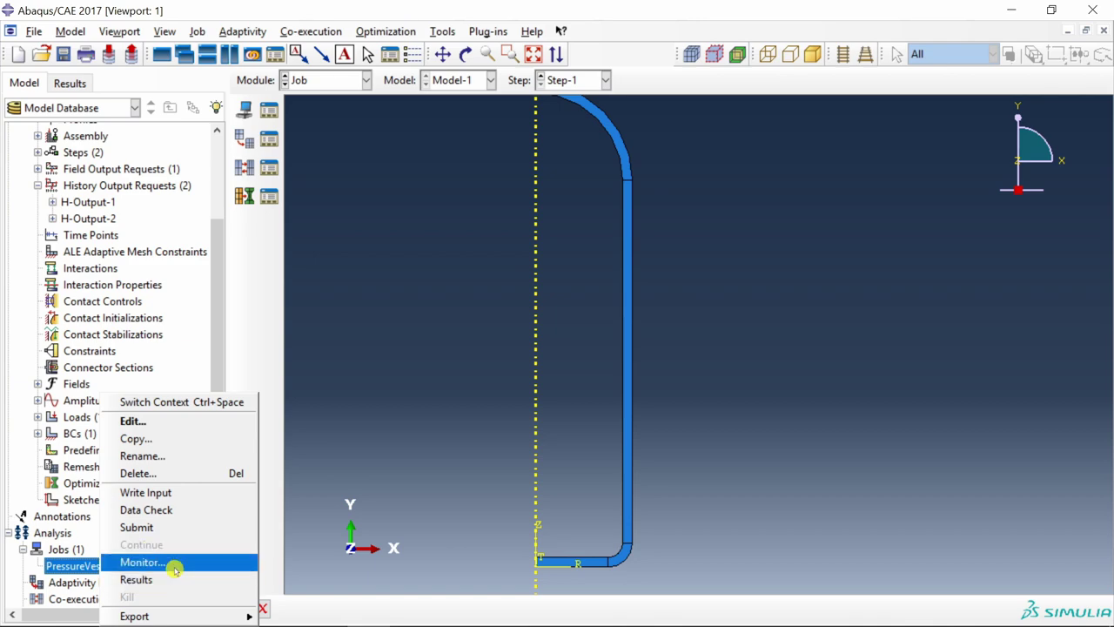
left_click(165, 527)
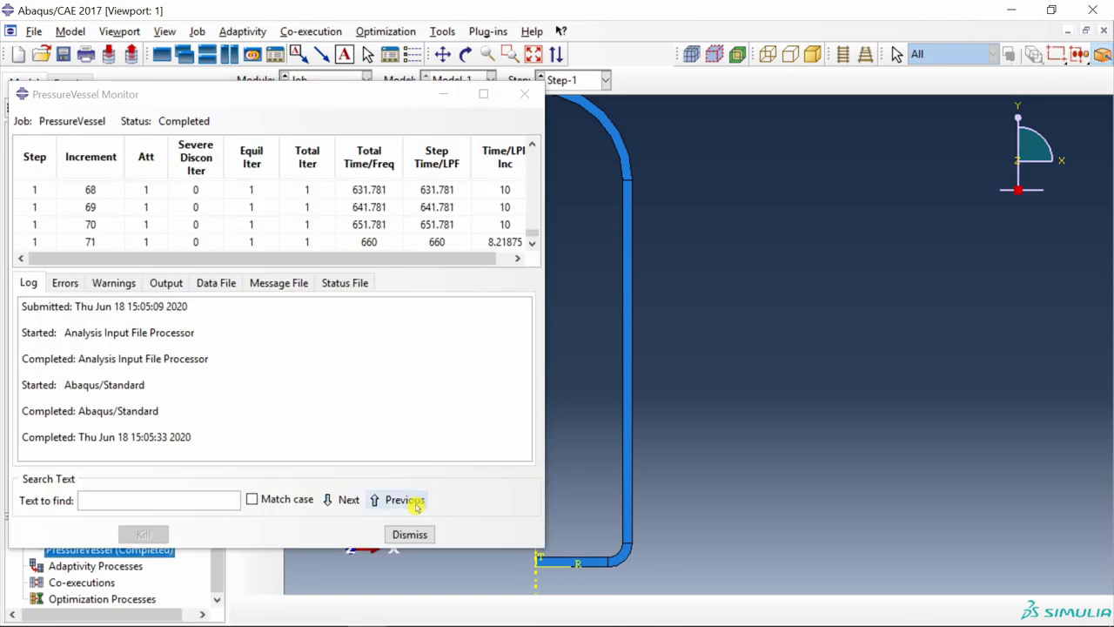
left_click(420, 533)
right_click(164, 548)
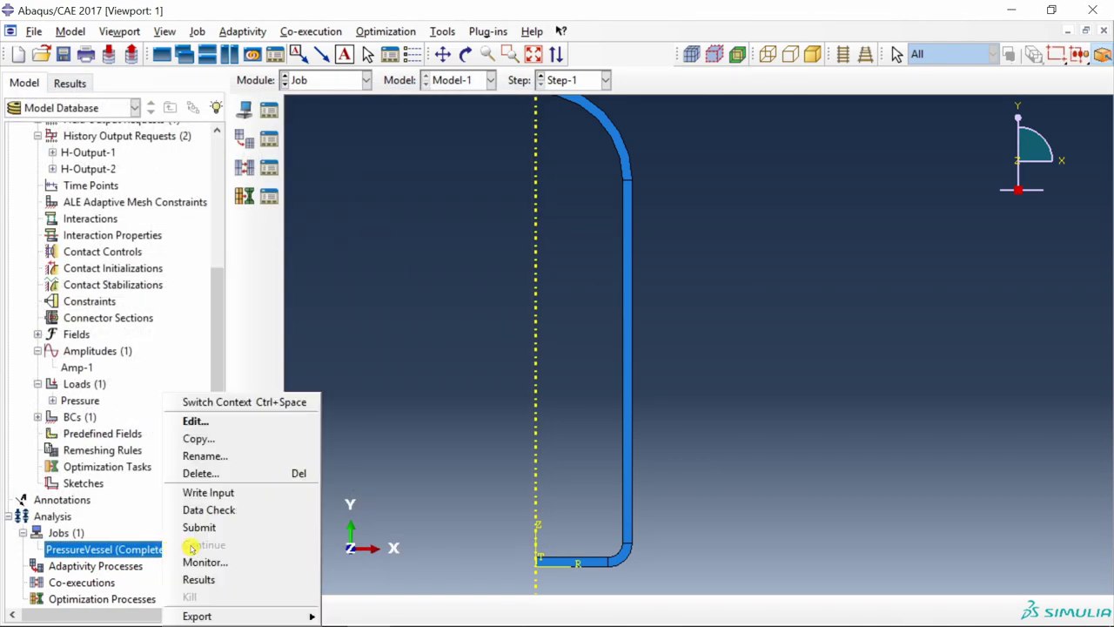
Open the PressureVessel results and show only feature edges via Common Plot Options
left_click(202, 578)
left_click(380, 32)
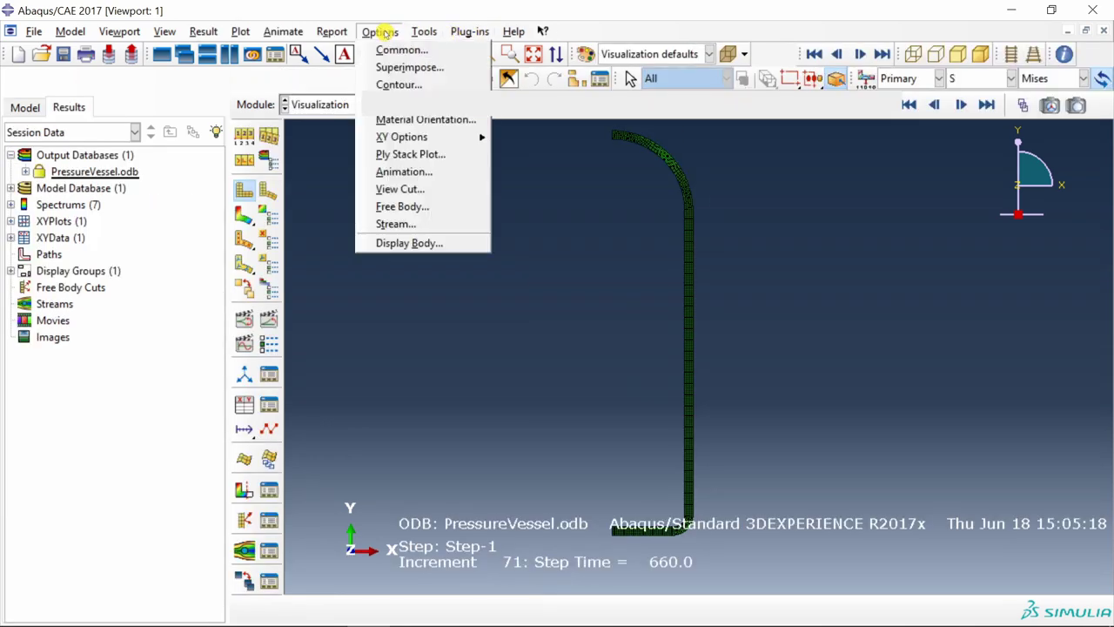
left_click(396, 50)
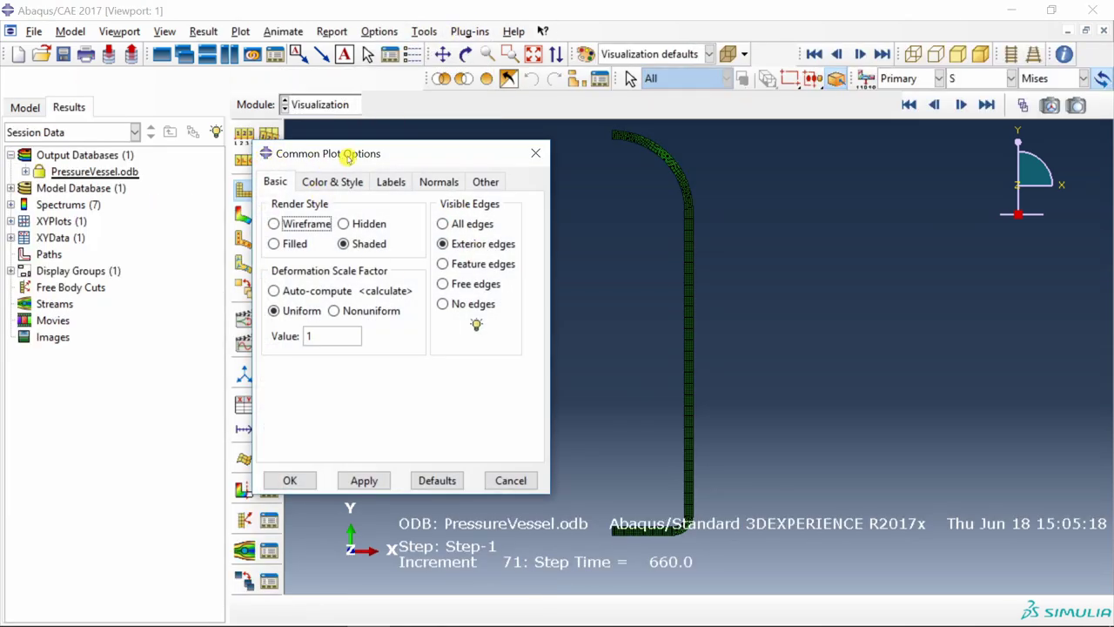
left_click(443, 264)
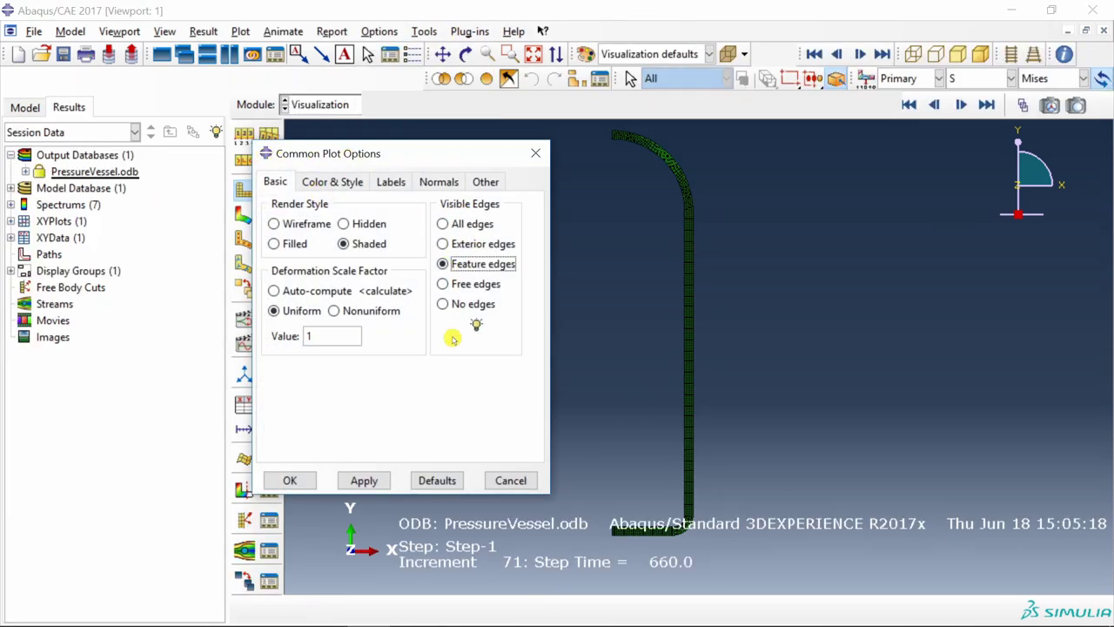
left_click(363, 480)
left_click(290, 481)
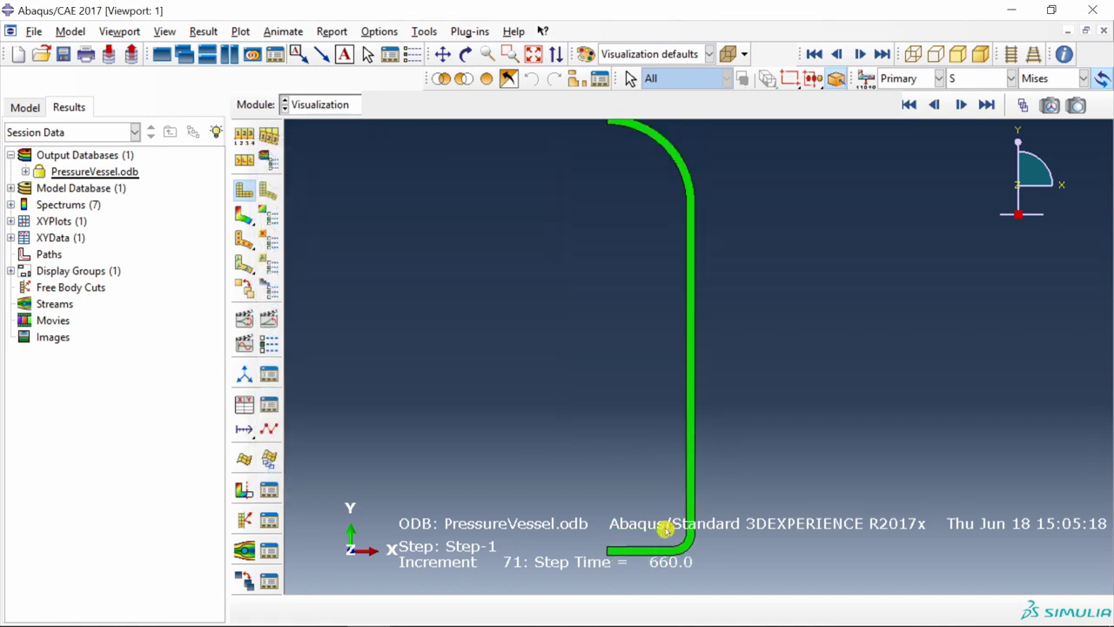
Plot Mises contours on the deformed shape with a uniform deformation scale factor of 1
left_click(245, 216)
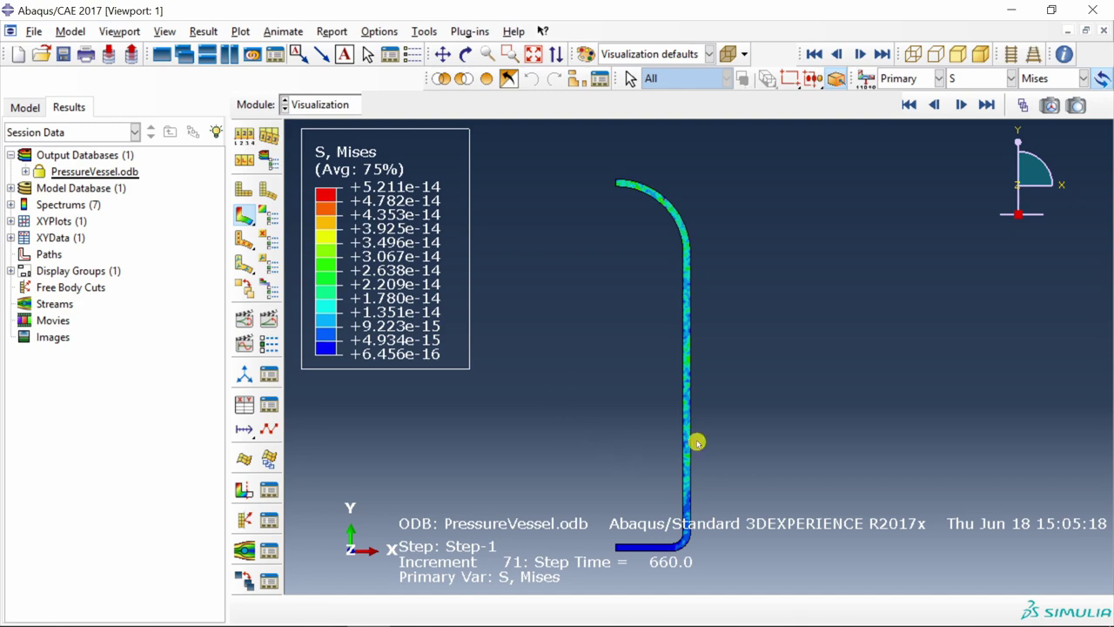
left_click(246, 138)
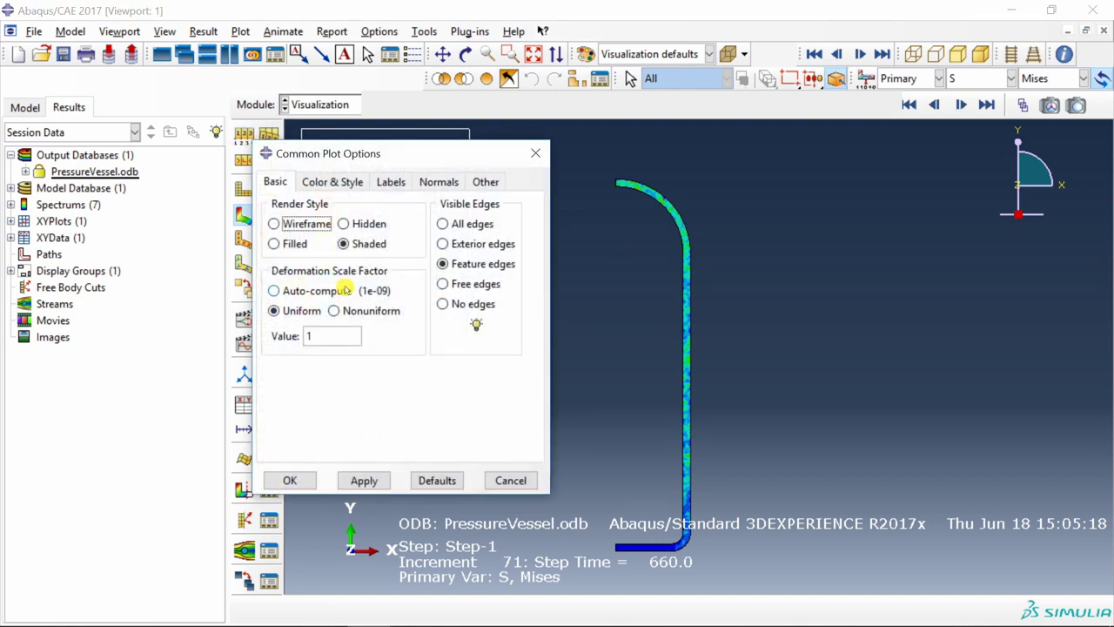
left_click(290, 481)
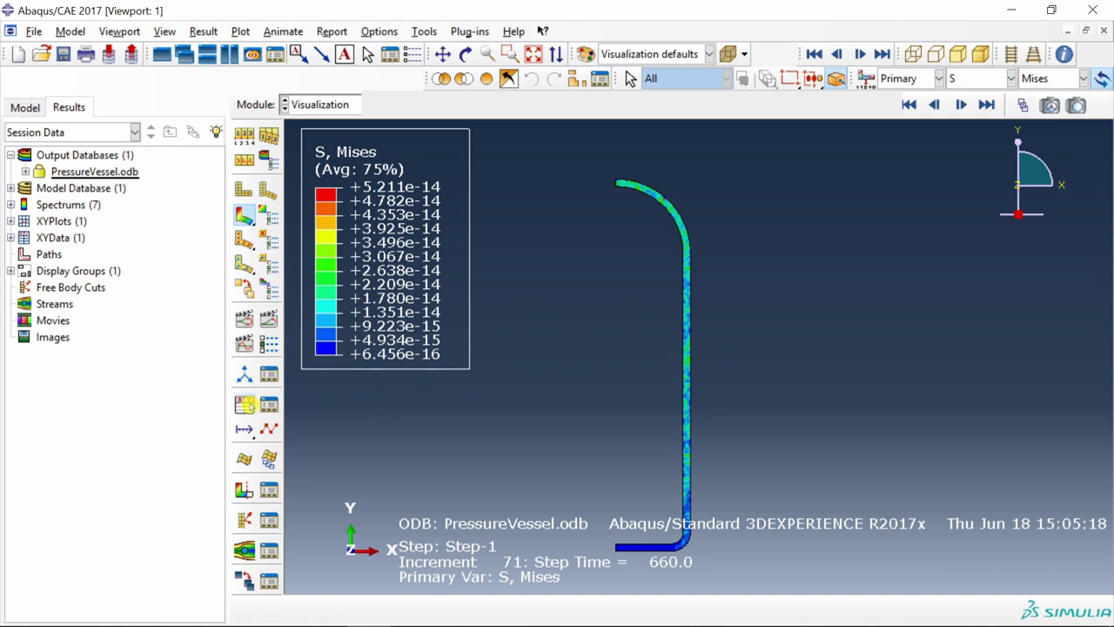
Plot the U1 displacement history at Node 555 against time from ODB history output
left_click(246, 406)
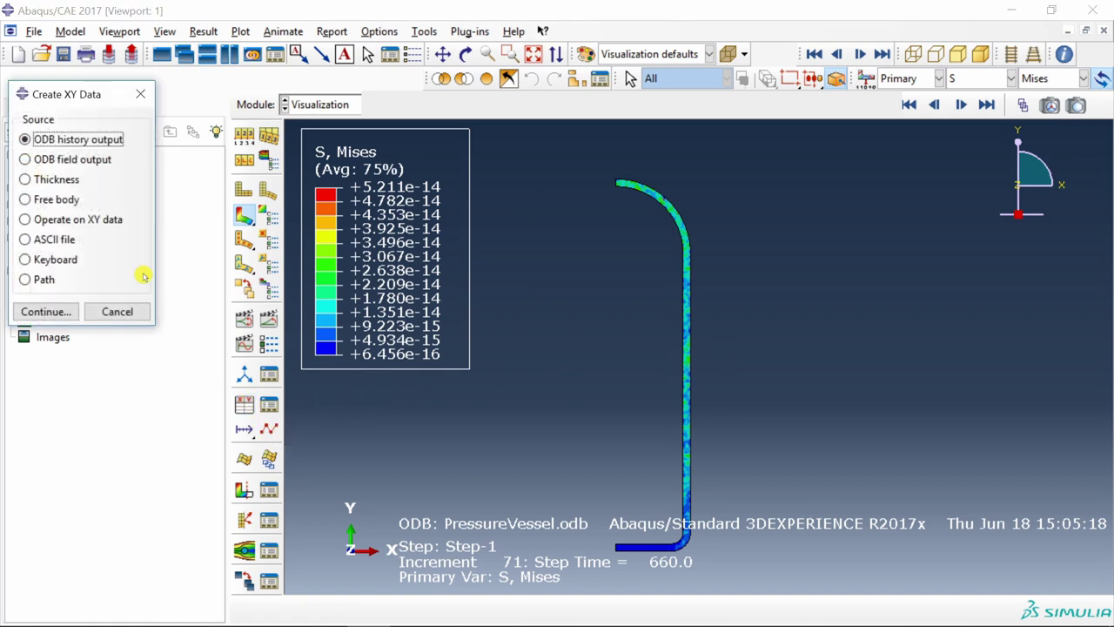
left_click(45, 311)
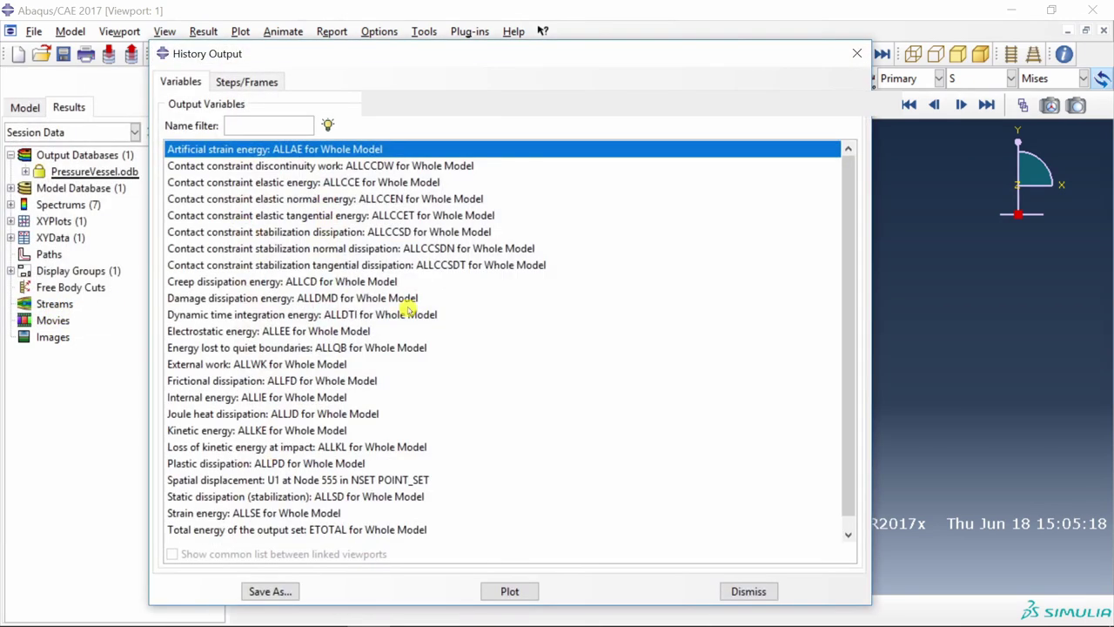
scroll(434, 451, "down", 1)
left_click(215, 467)
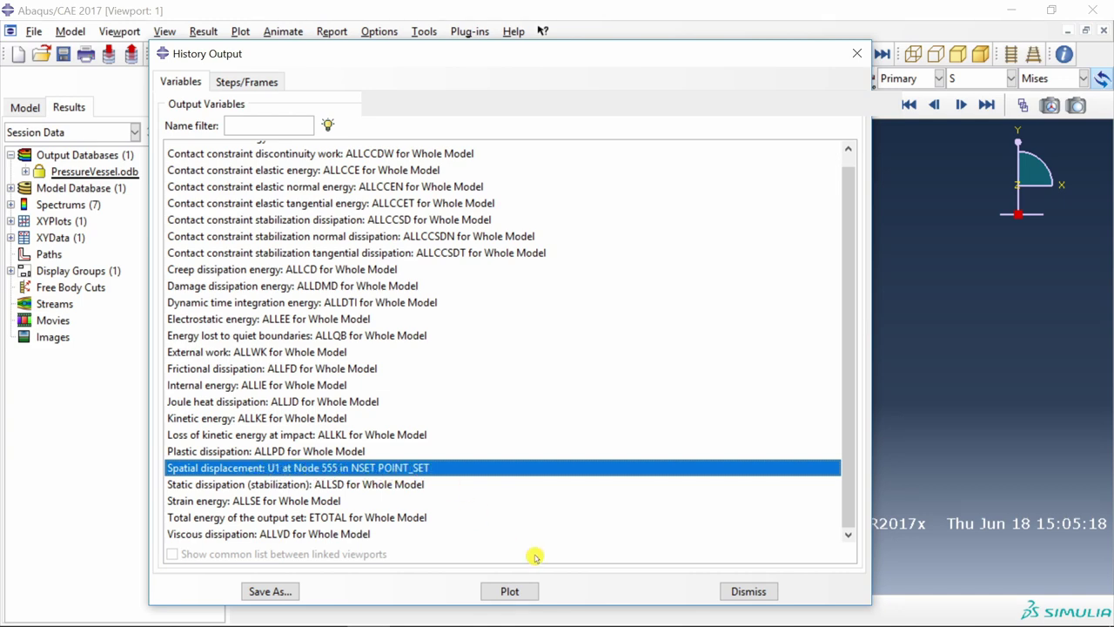
left_click(510, 590)
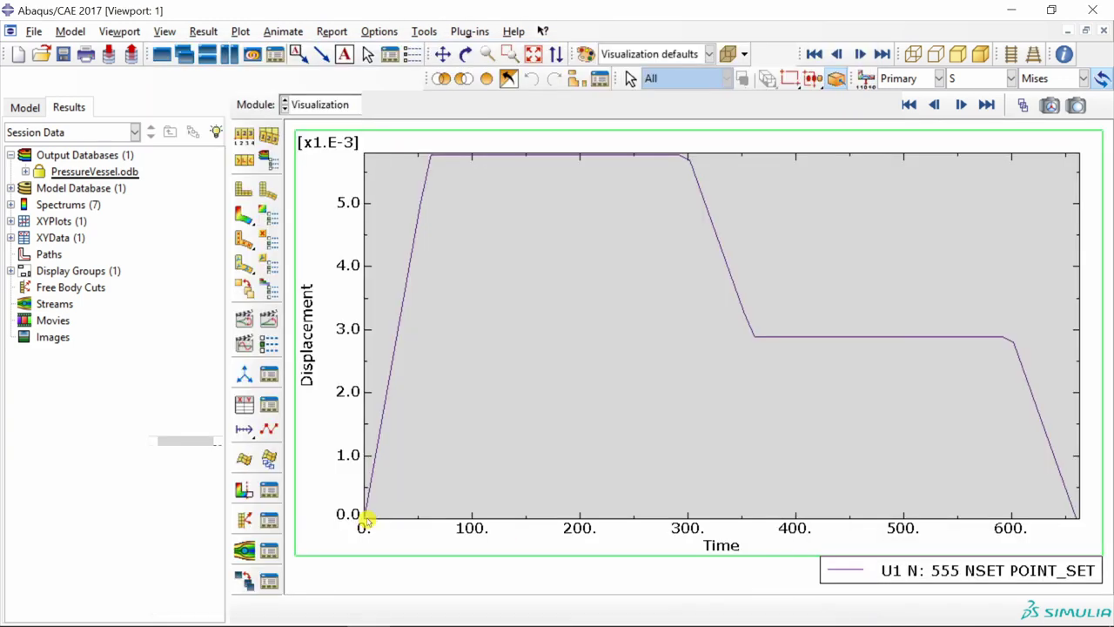
left_click(856, 53)
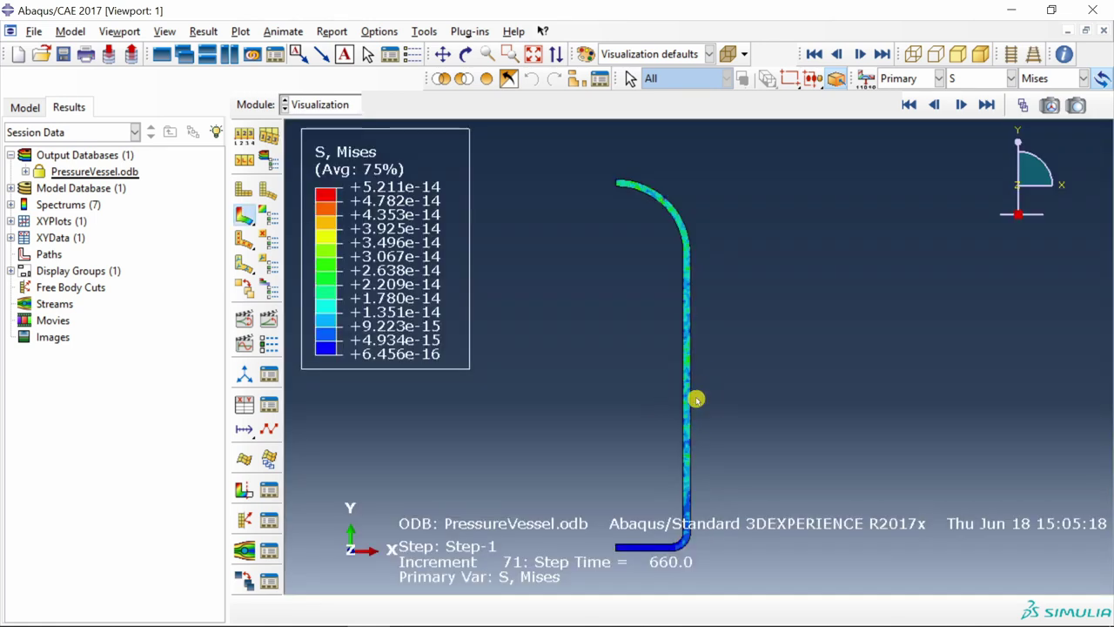
Display the S22 stress contour at increment 14 (step time 91.78)
key("alt+Tab")
left_click(1048, 80)
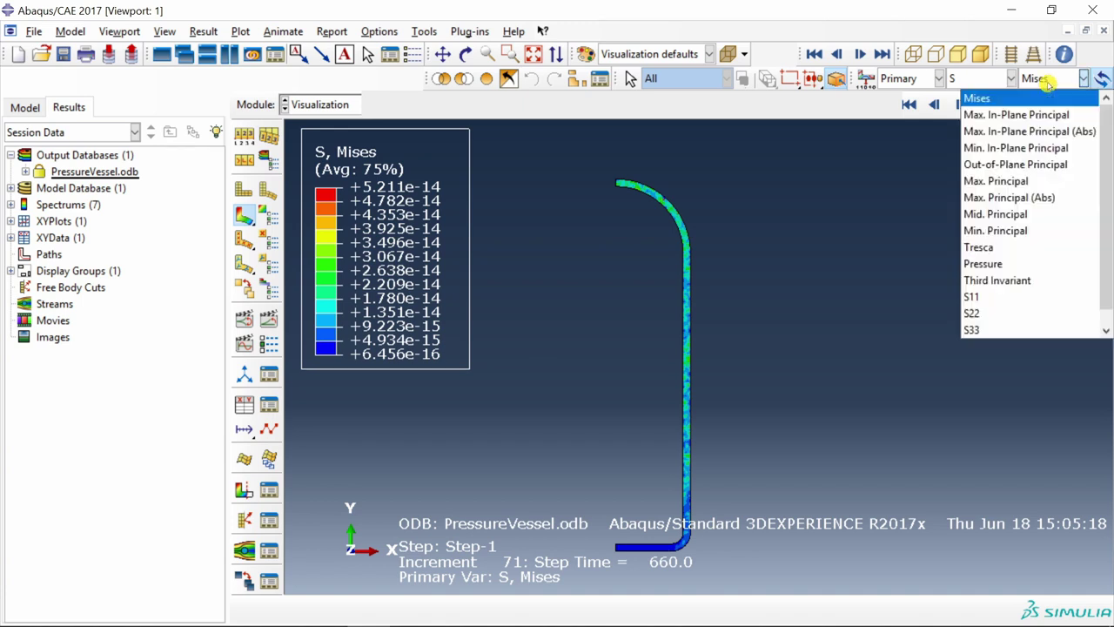
left_click(1000, 315)
left_click(1023, 105)
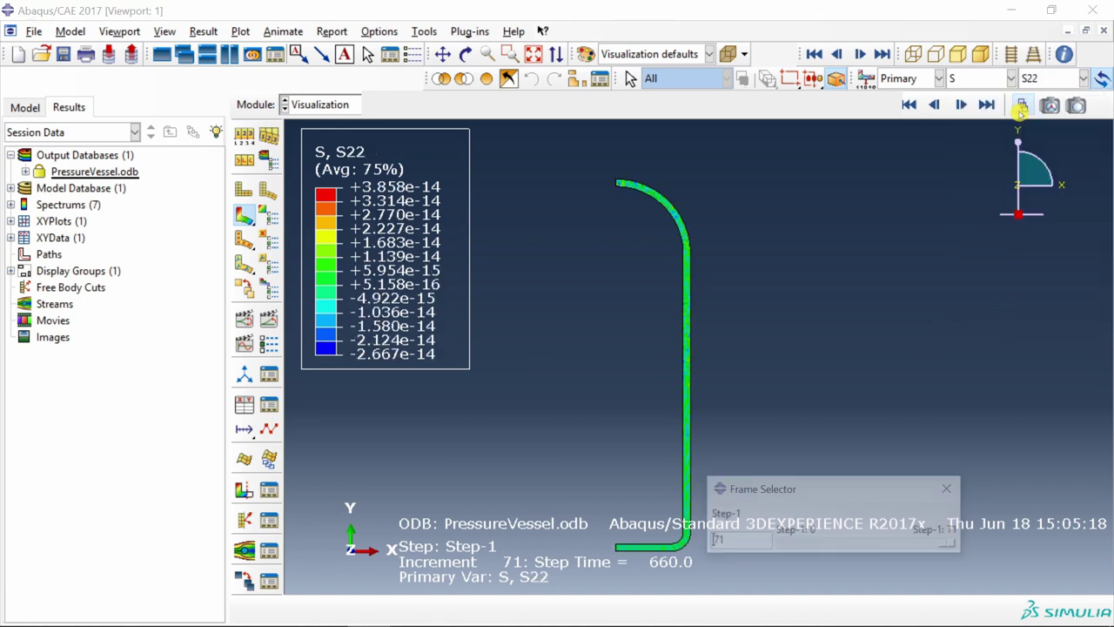
left_click_drag(854, 488, 881, 127)
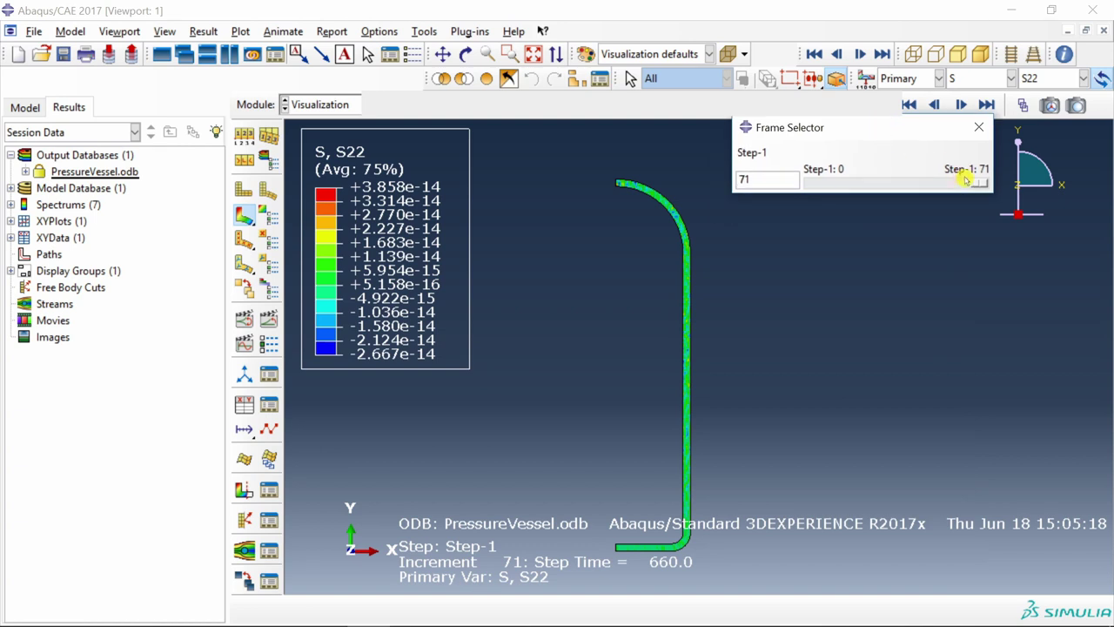
left_click_drag(977, 183, 846, 185)
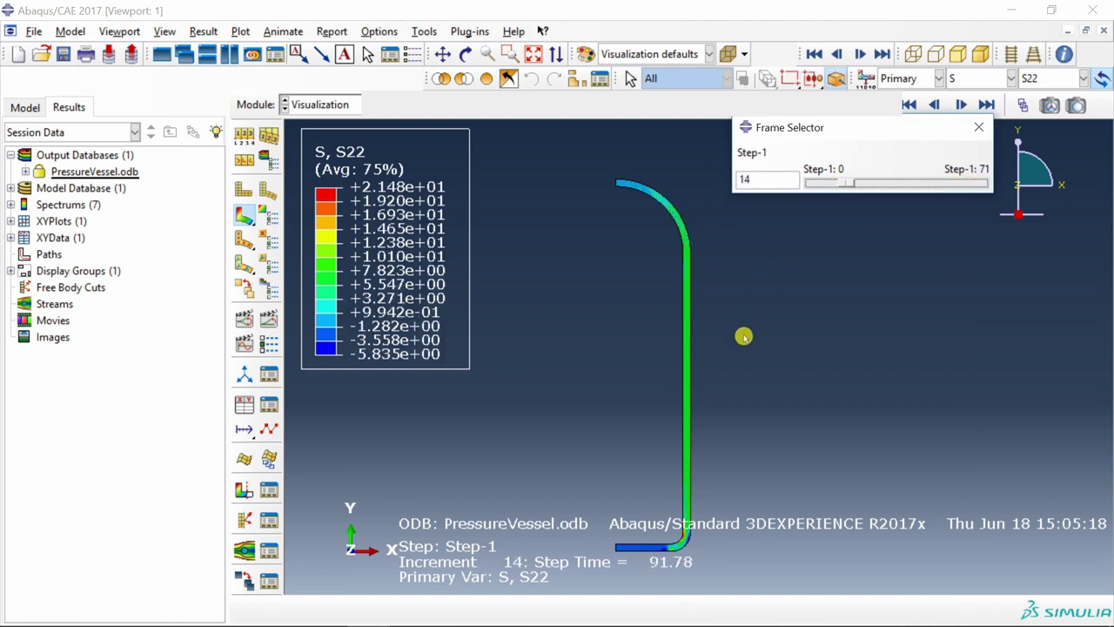
scroll(699, 371, "up", 3)
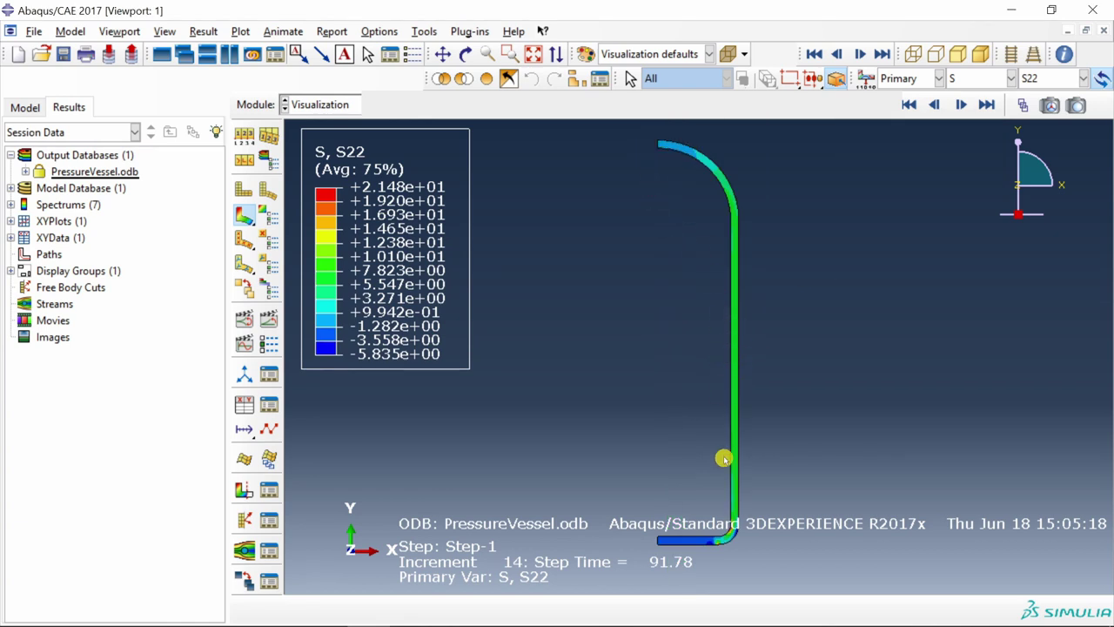
Enable element sweeping with an end angle of 360 degrees and apply it to the S22 plot
left_click(269, 163)
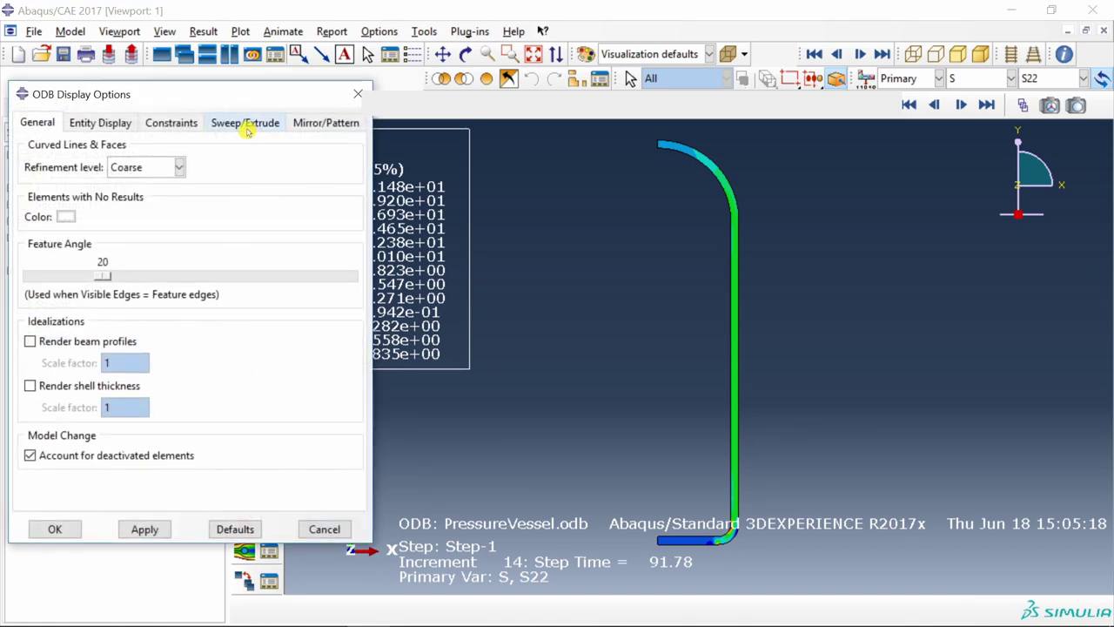
left_click(248, 125)
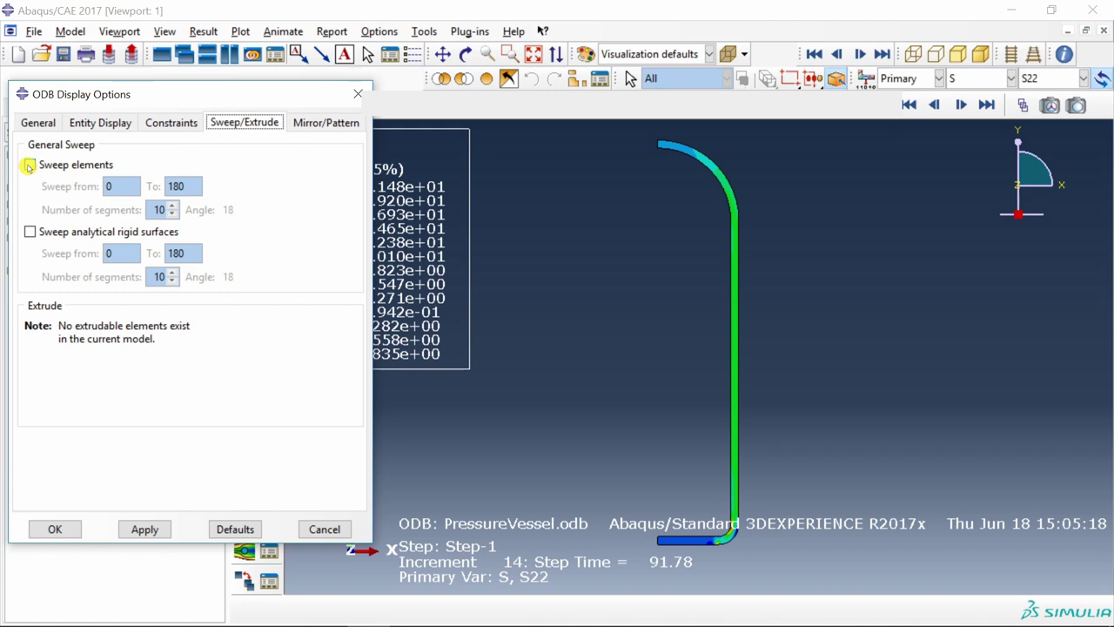
left_click(29, 165)
left_click_drag(187, 189, 153, 186)
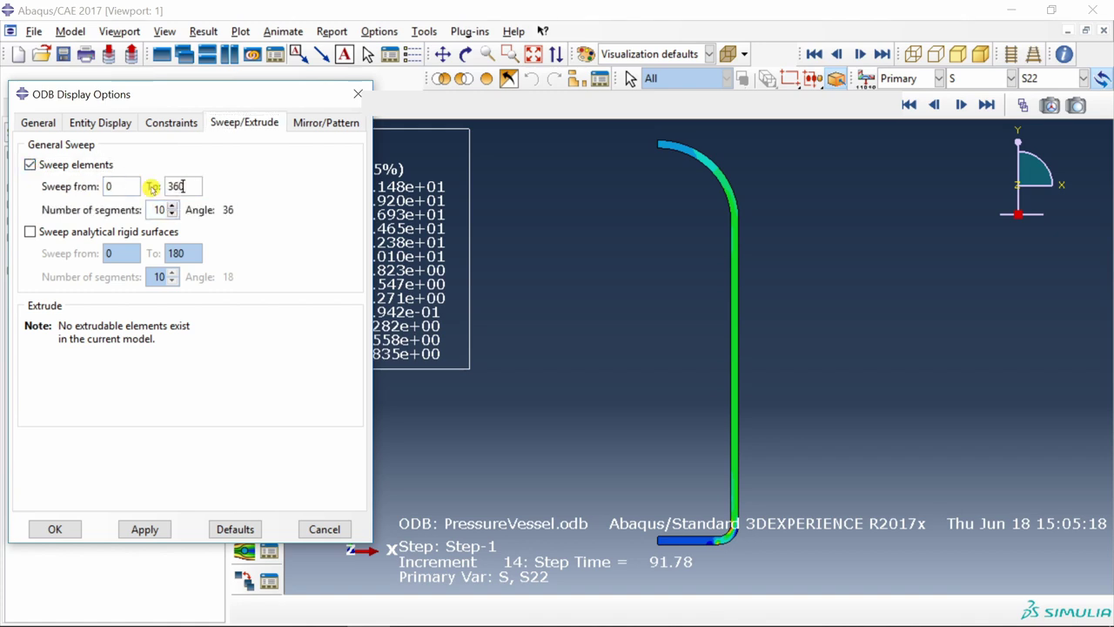
type("360")
left_click(147, 529)
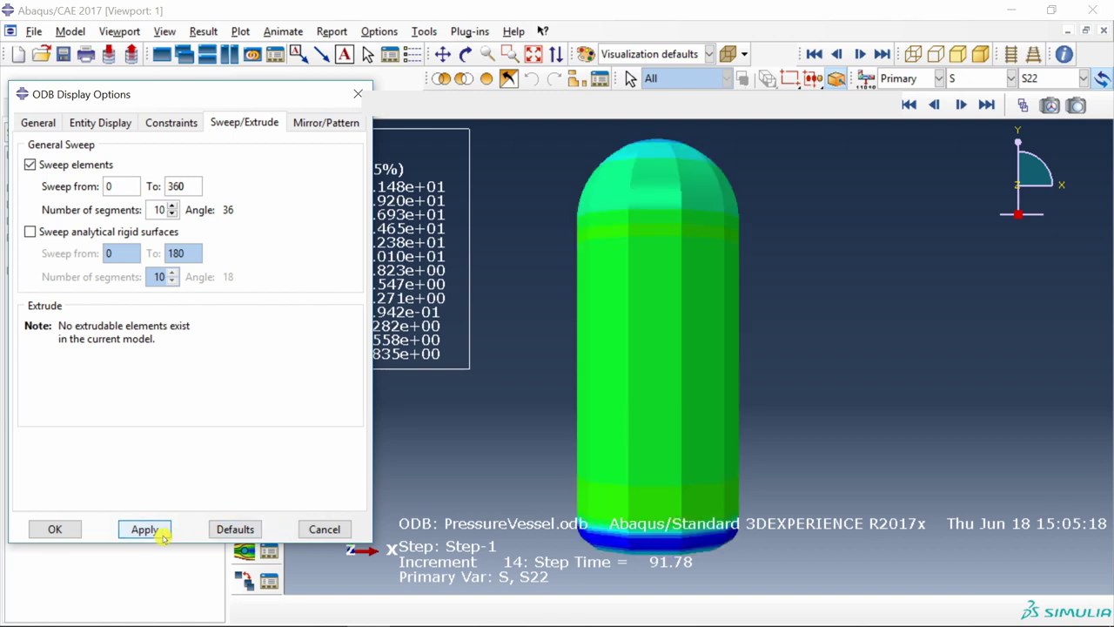
left_click(152, 210)
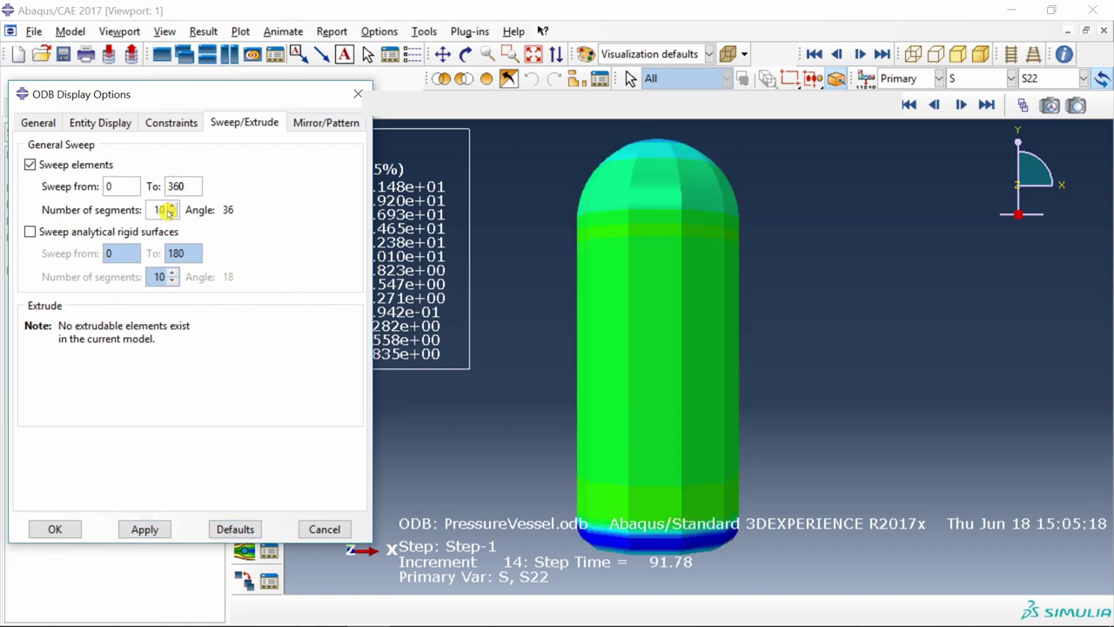
Tilt the swept vessel into 3-D and switch the contour to S11, then S33
left_click(54, 529)
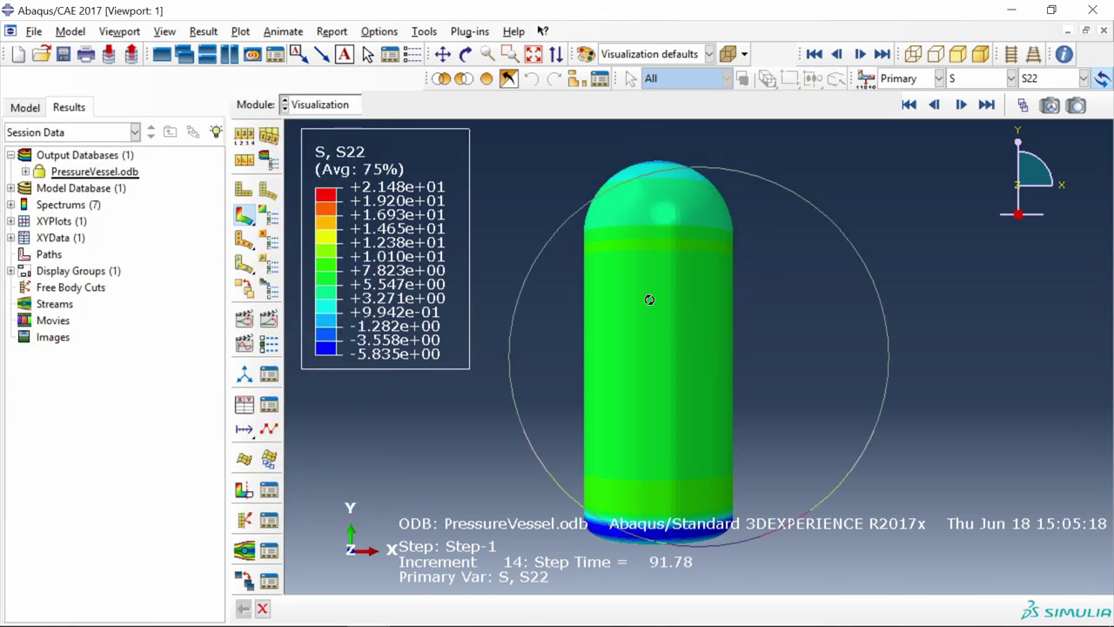
mouse_move(654, 305)
left_mouse_down("ctrl+alt")
mouse_move(755, 395)
mouse_move(647, 323)
mouse_move(610, 365)
mouse_move(667, 416)
mouse_move(612, 424)
mouse_move(599, 445)
left_mouse_up("ctrl+alt")
left_click(1041, 80)
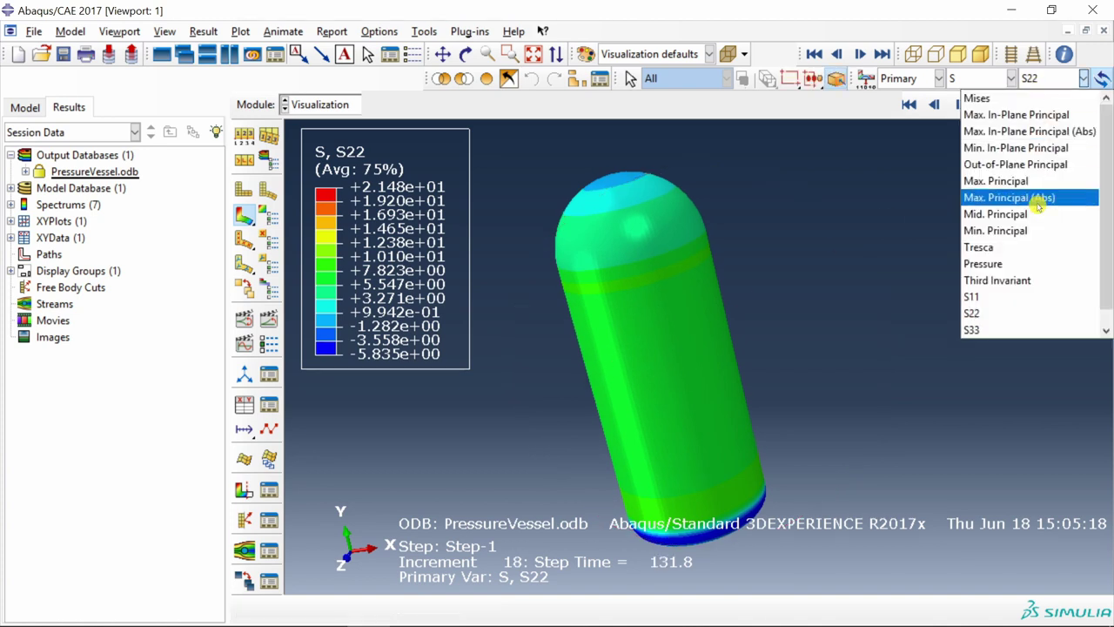
left_click(1001, 299)
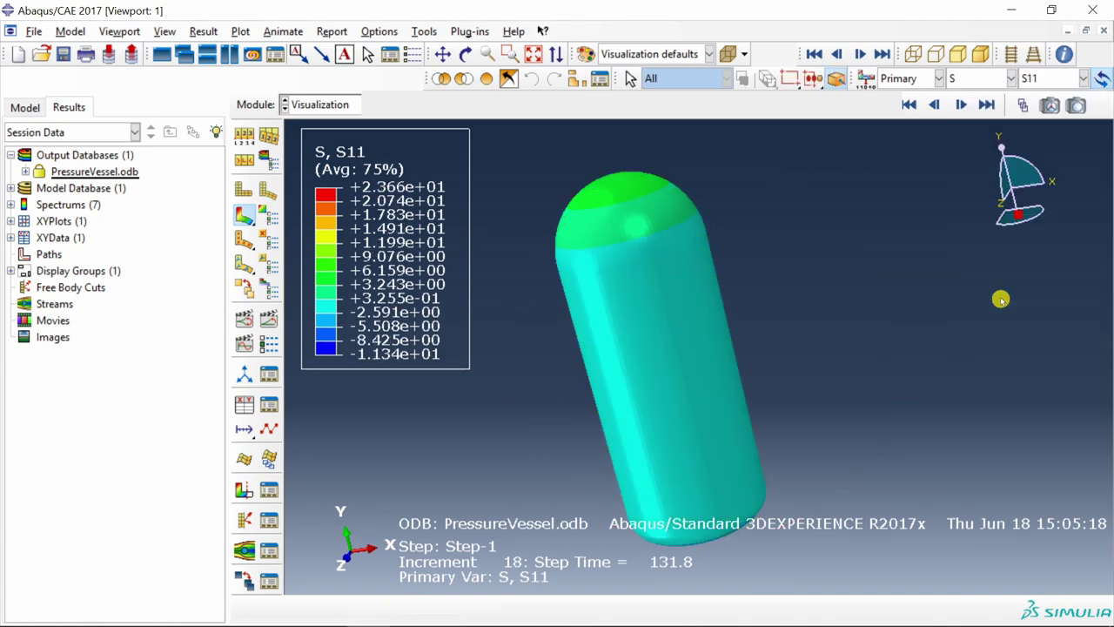
left_click(1041, 79)
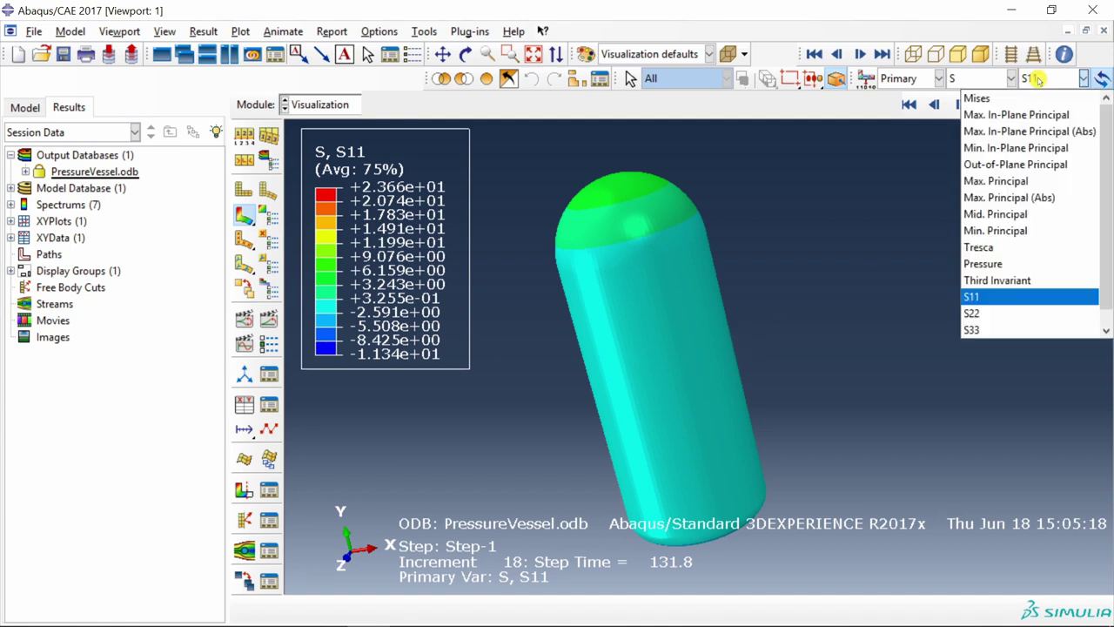
left_click(1026, 325)
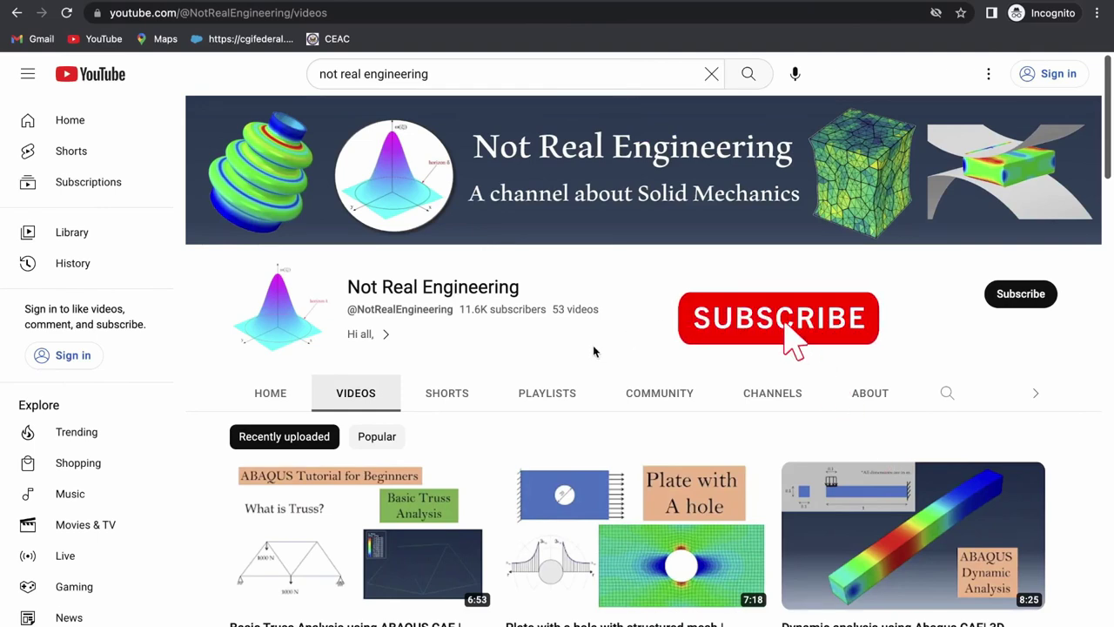
left_click(556, 404)
scroll(562, 452, "down", 3)
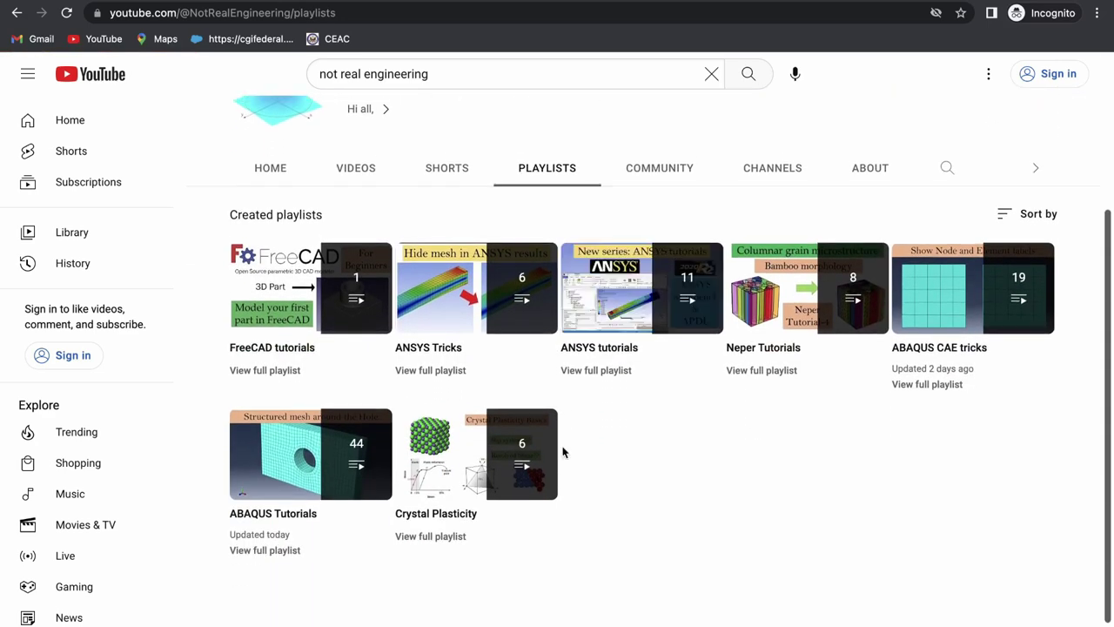
scroll(562, 452, "up", 2)
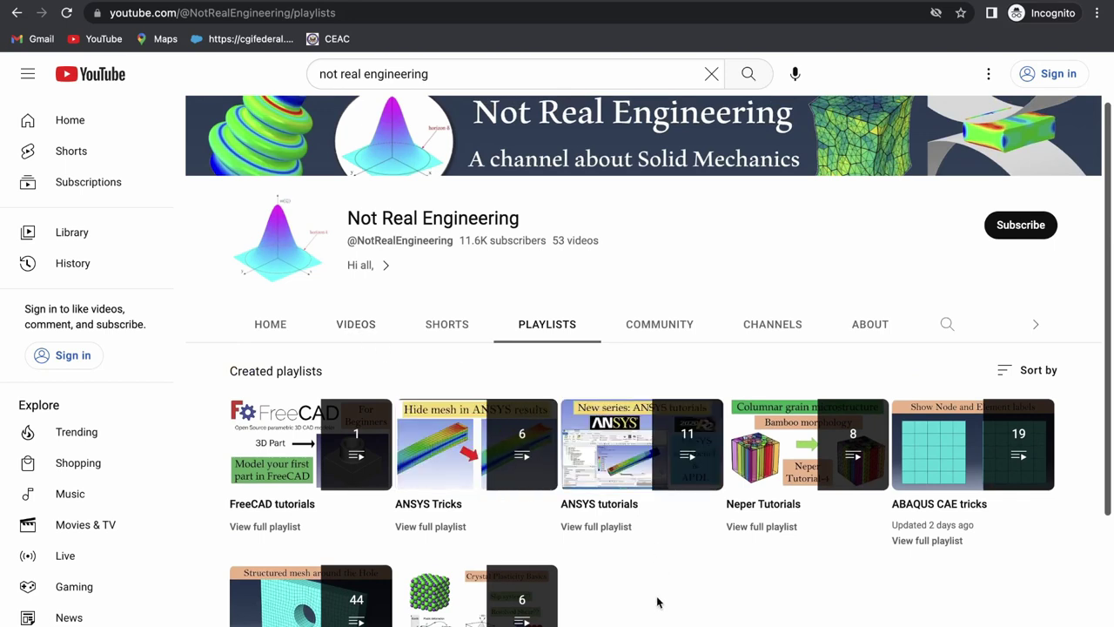
scroll(655, 607, "down", 1)
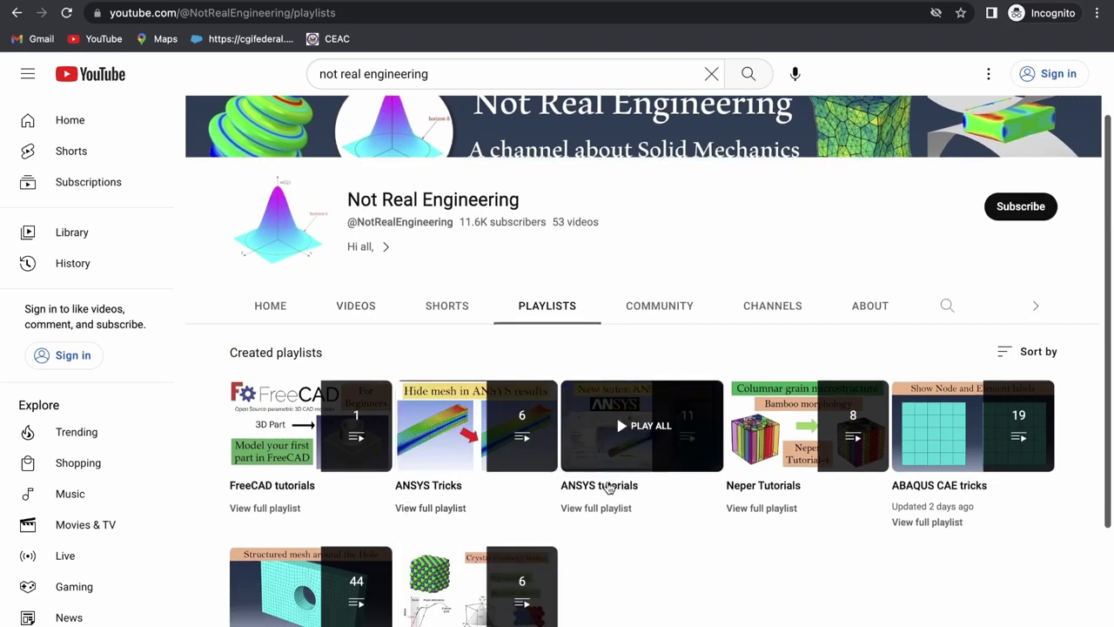
scroll(607, 488, "down", 2)
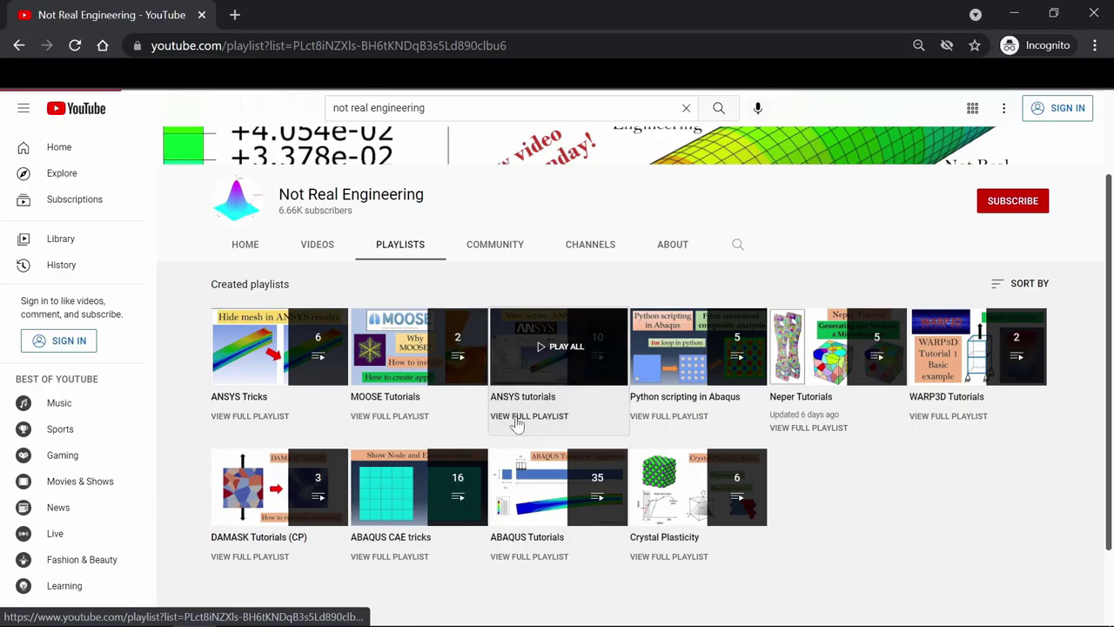
left_click(523, 409)
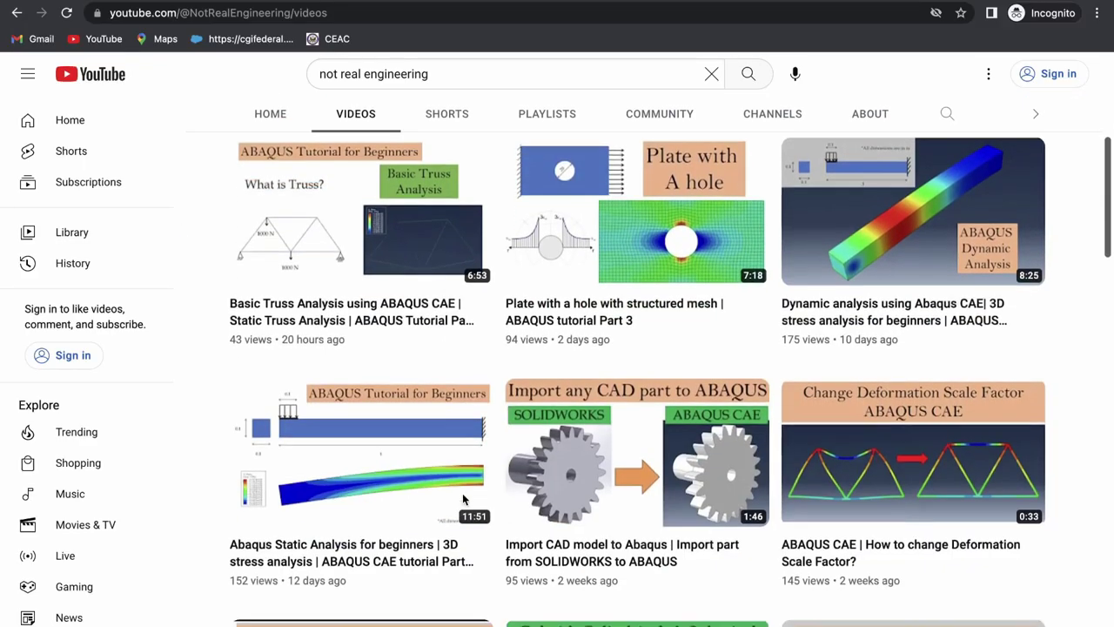
scroll(464, 496, "up", 5)
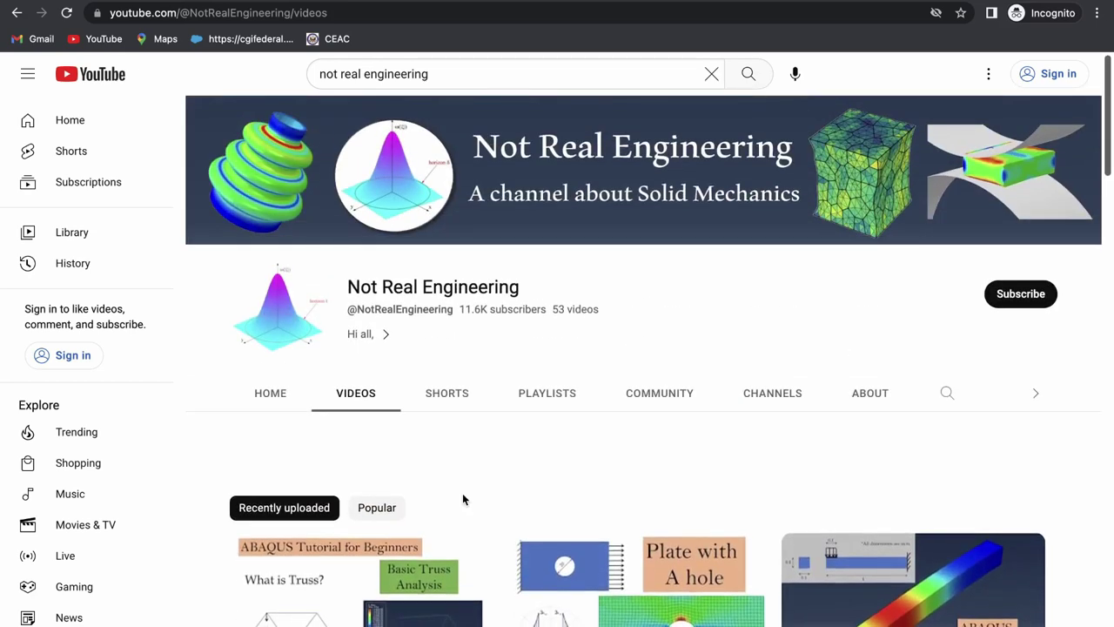